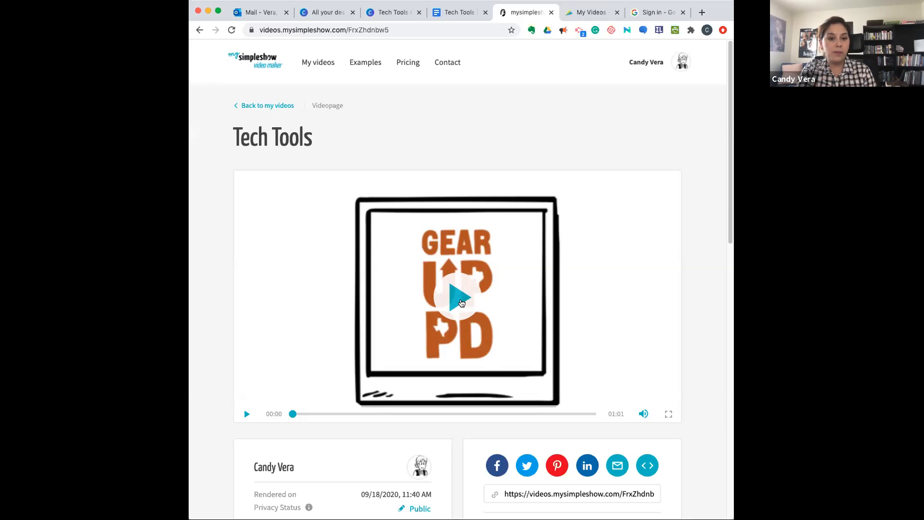
- Play the Tech Tools video and pause it shortly before its end
click(460, 302)
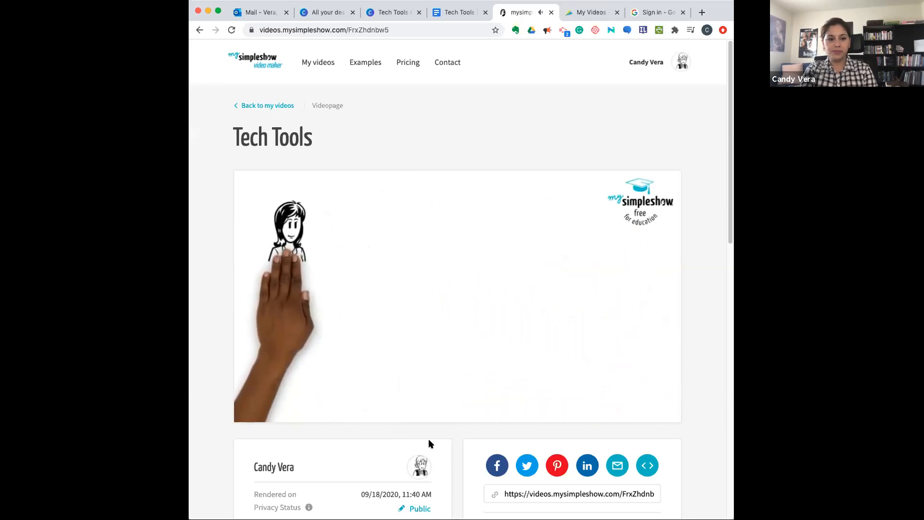
mouse_move(441, 422)
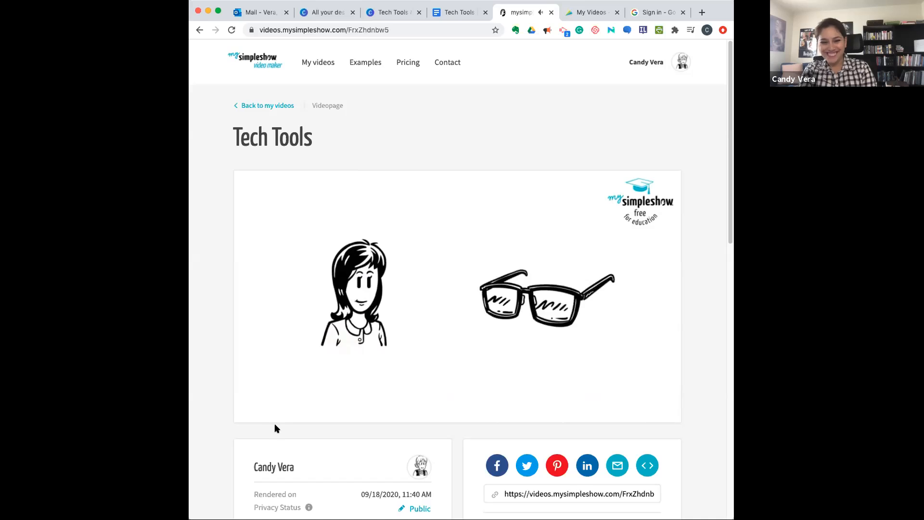
mouse_move(271, 407)
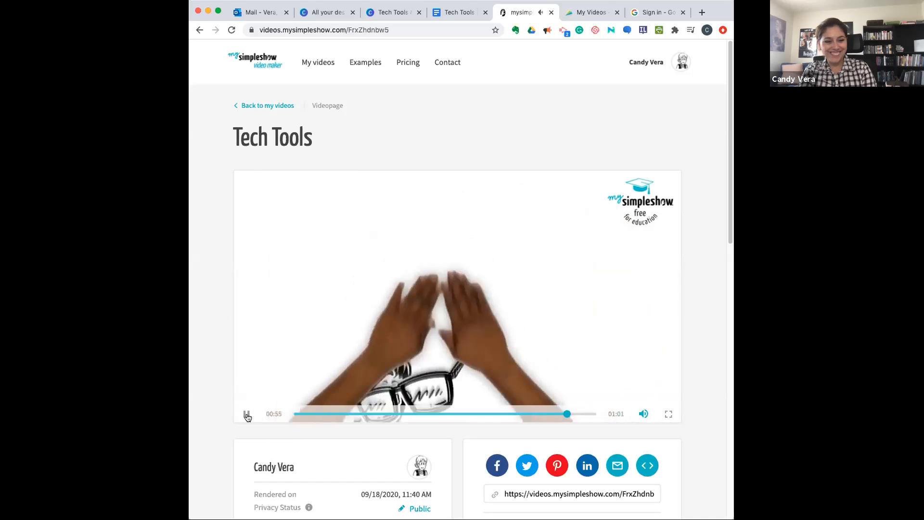
click(247, 414)
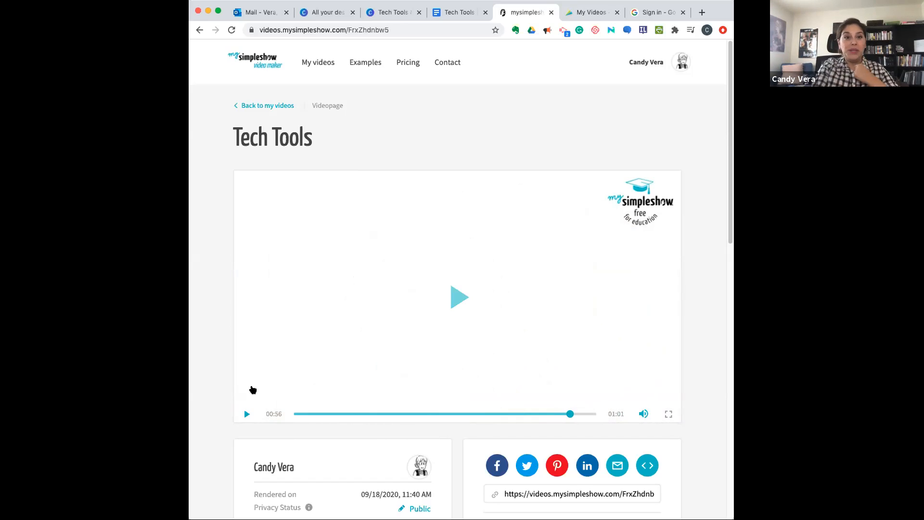
- Return to the video overview and start a new video project named "Theme- Power and Corruption"
click(268, 105)
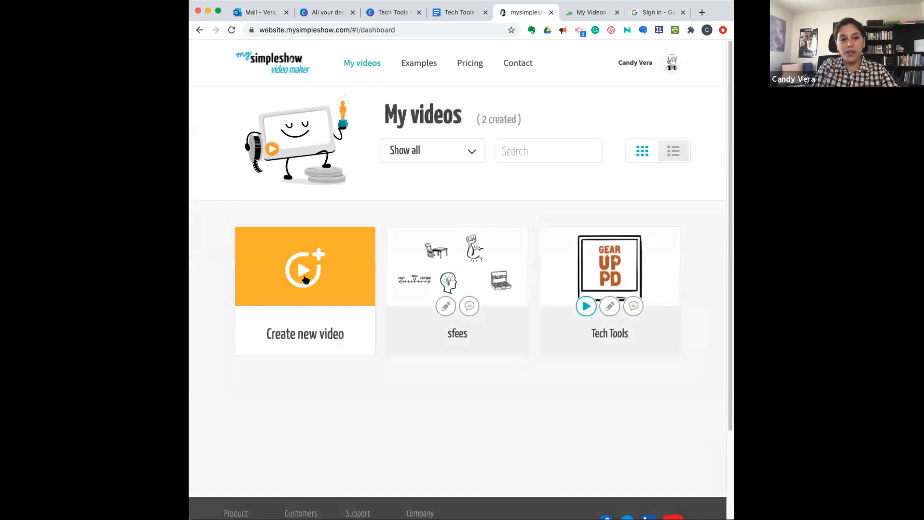
click(305, 280)
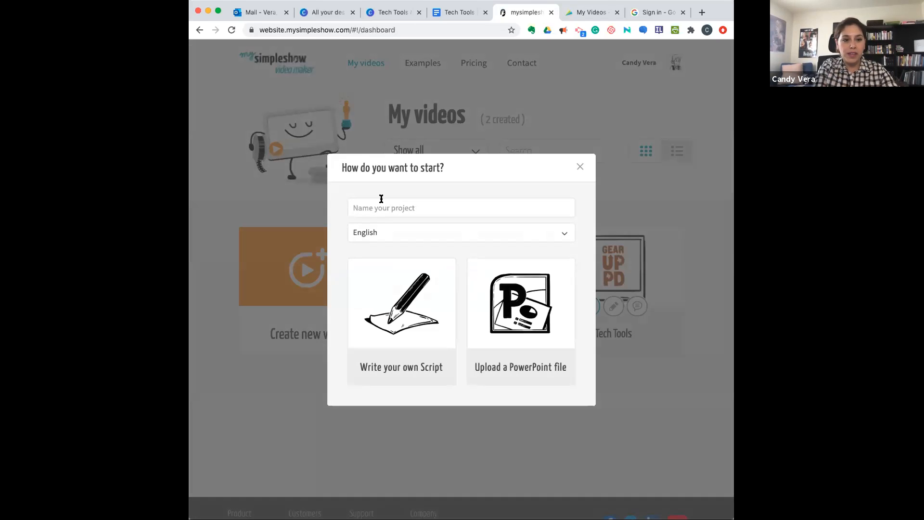
click(378, 206)
text(T)
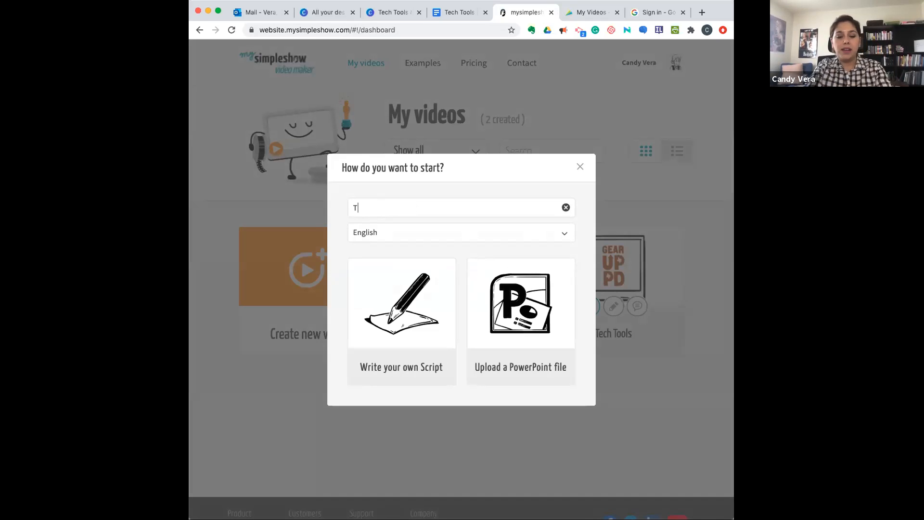
text(heme- Power and)
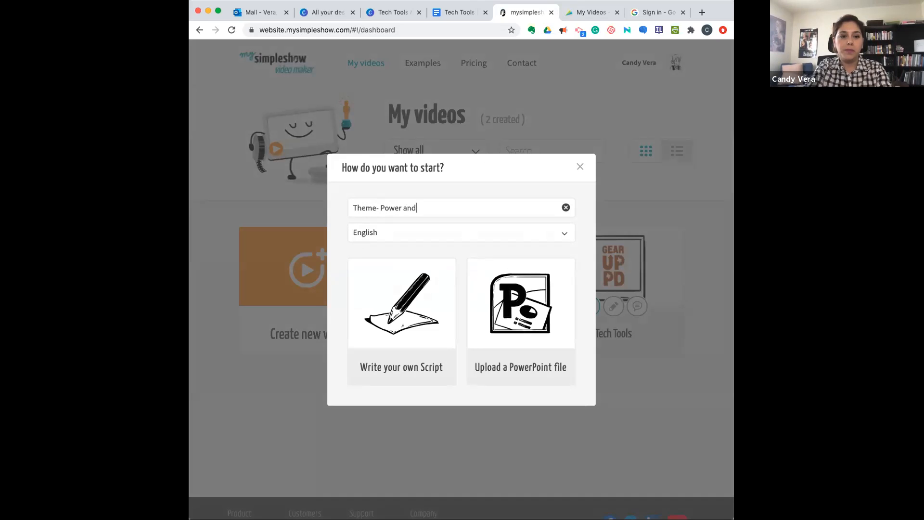
text( Corruption)
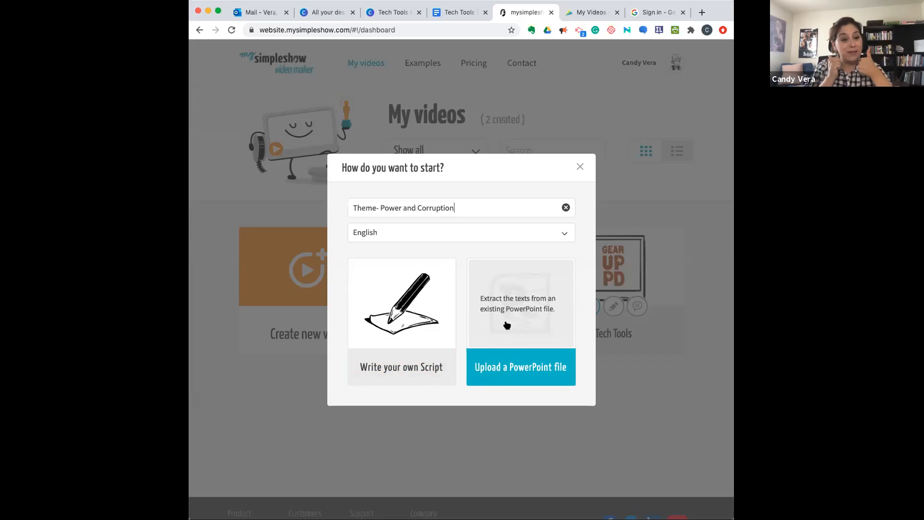
- Choose to write your own script for the project and dismiss the introduction video
click(414, 310)
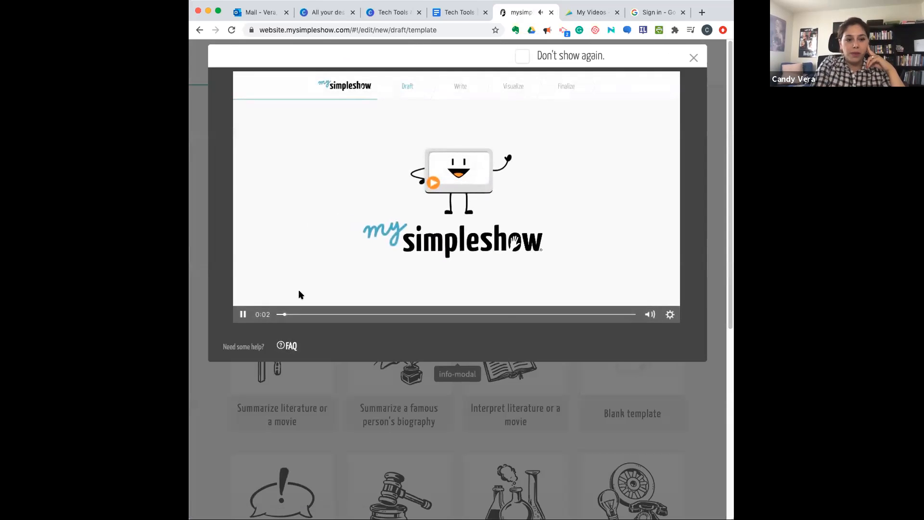
click(242, 315)
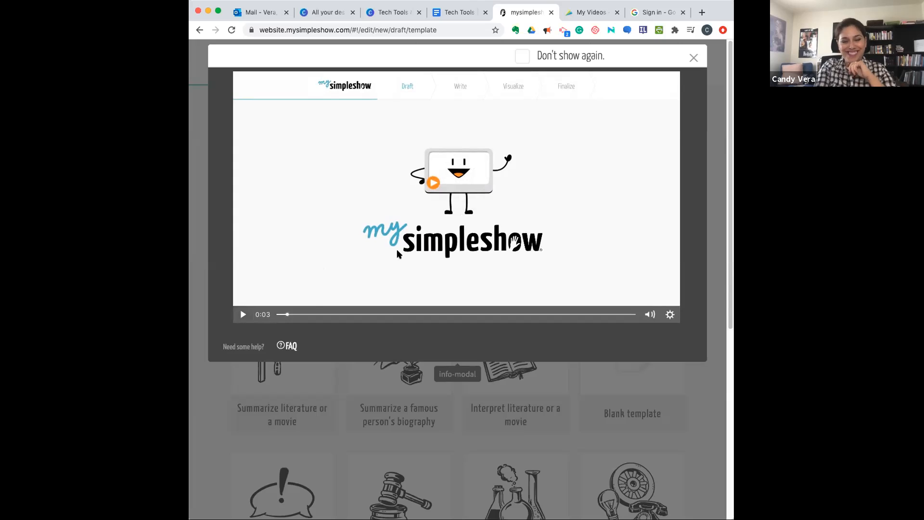
click(693, 58)
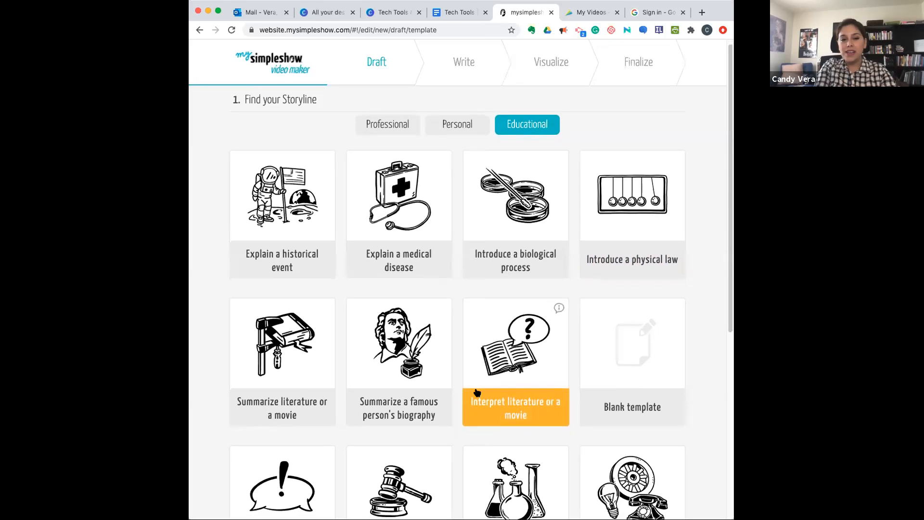
- Examine the storyline templates offered in the Educational, Personal and Professional categories
scroll(477, 392, down, 2)
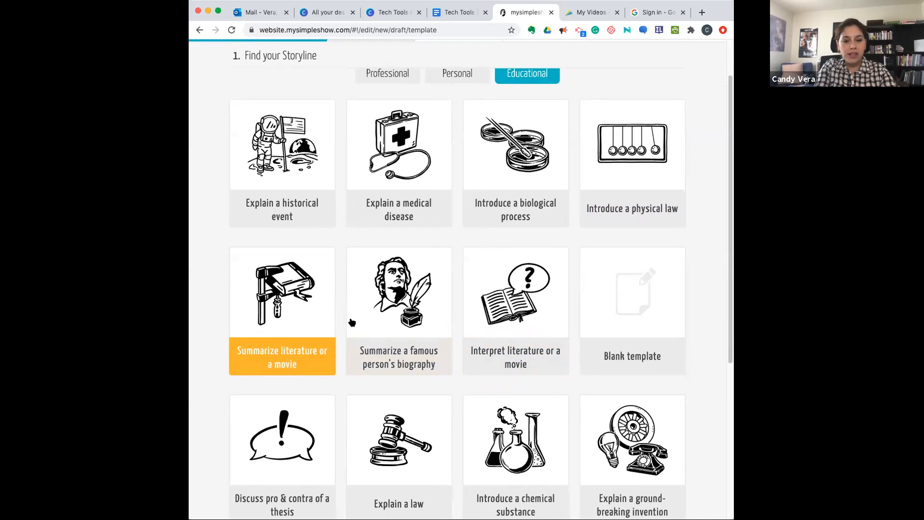
scroll(430, 375, down, 3)
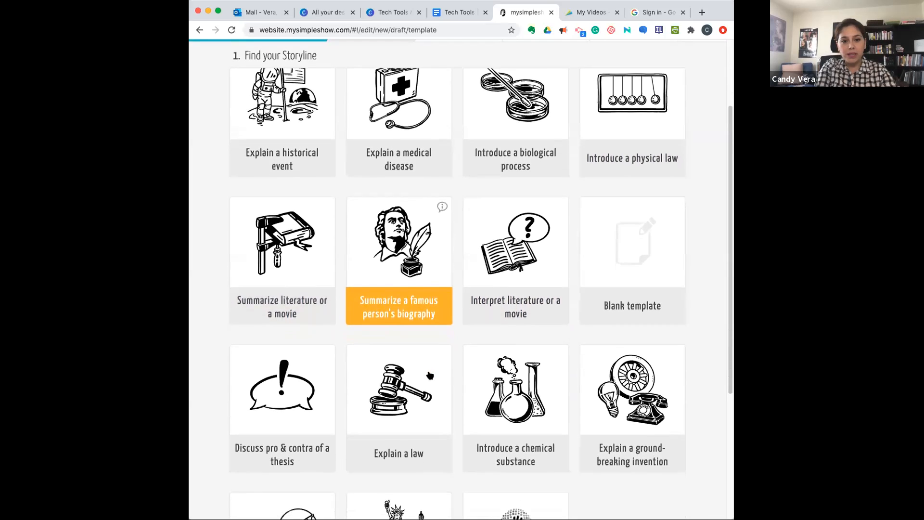
scroll(430, 375, down, 3)
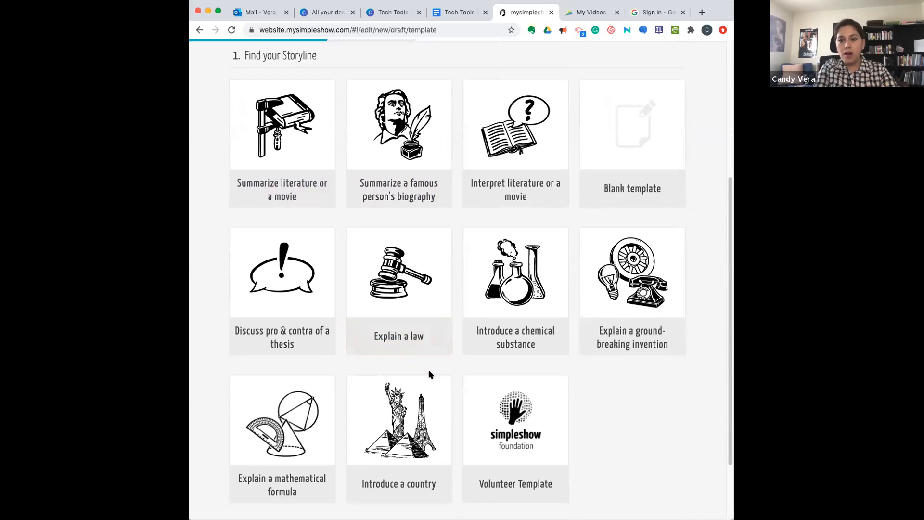
scroll(429, 375, down, 2)
scroll(429, 375, up, 4)
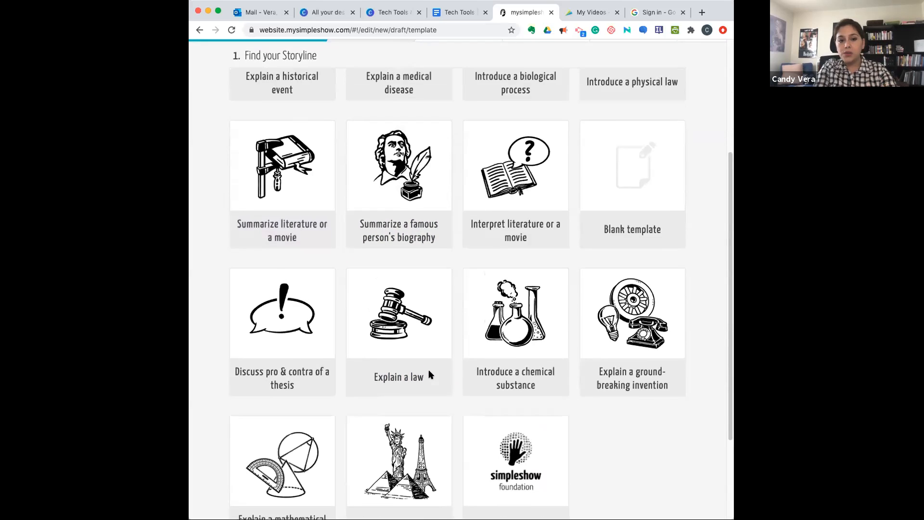
scroll(429, 370, up, 4)
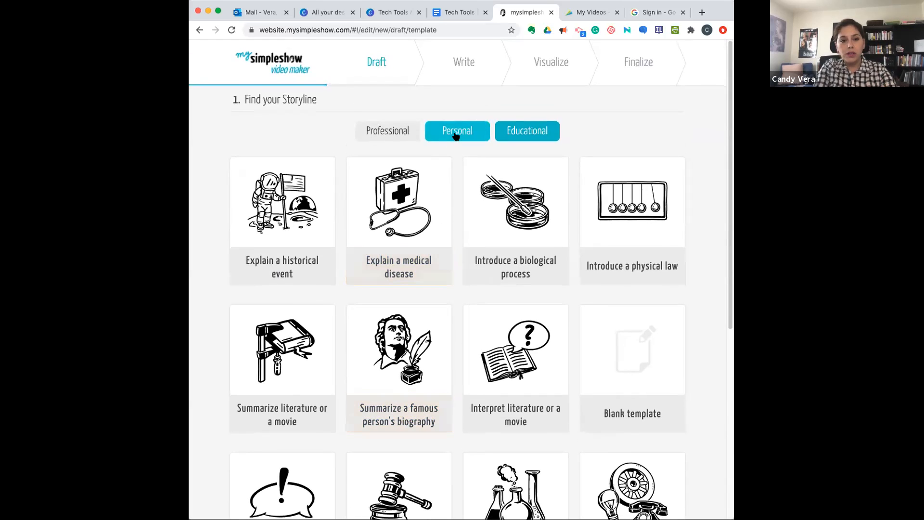
click(455, 136)
scroll(479, 265, down, 1)
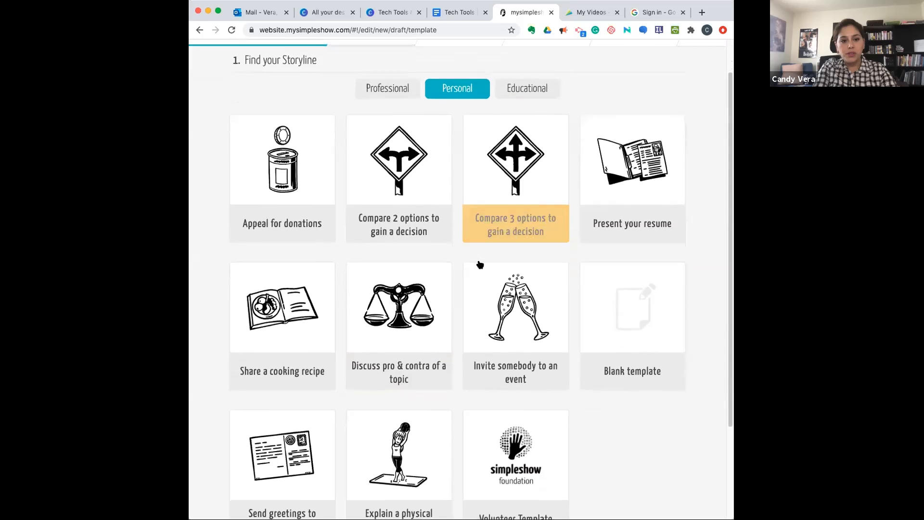
scroll(479, 264, down, 2)
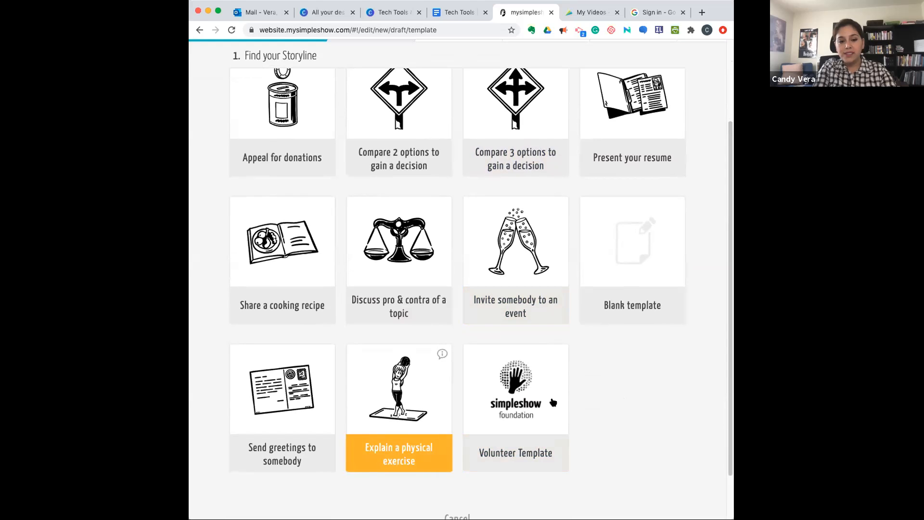
scroll(640, 373, up, 3)
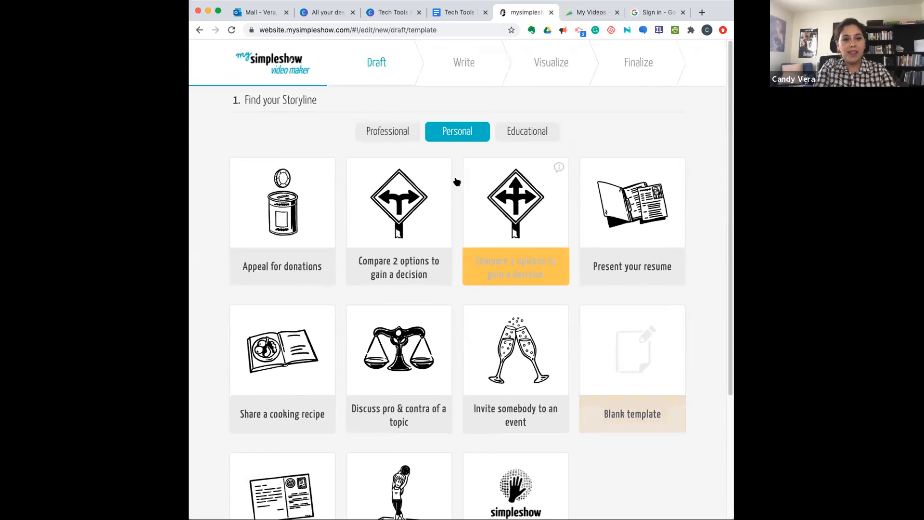
click(394, 139)
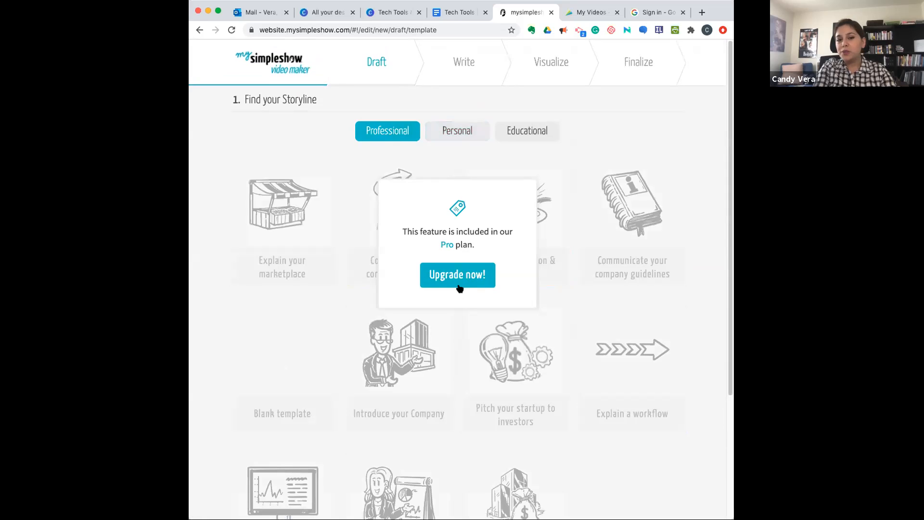
- Use the Blank template from the Educational storylines and dismiss the tutorial video for the writing stage
click(525, 132)
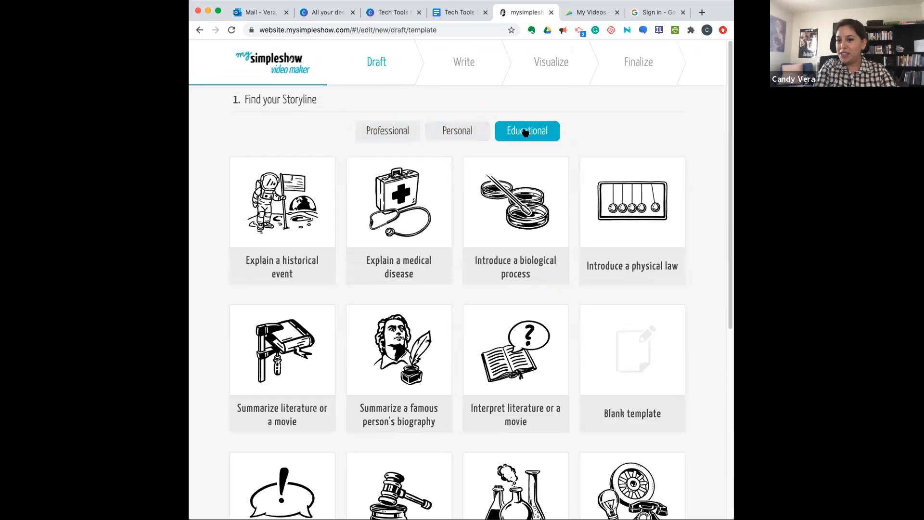
click(633, 356)
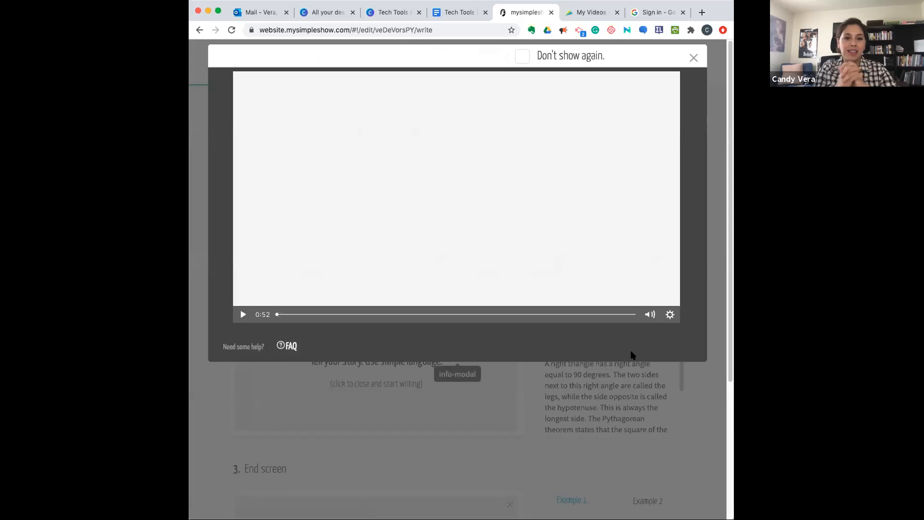
click(692, 58)
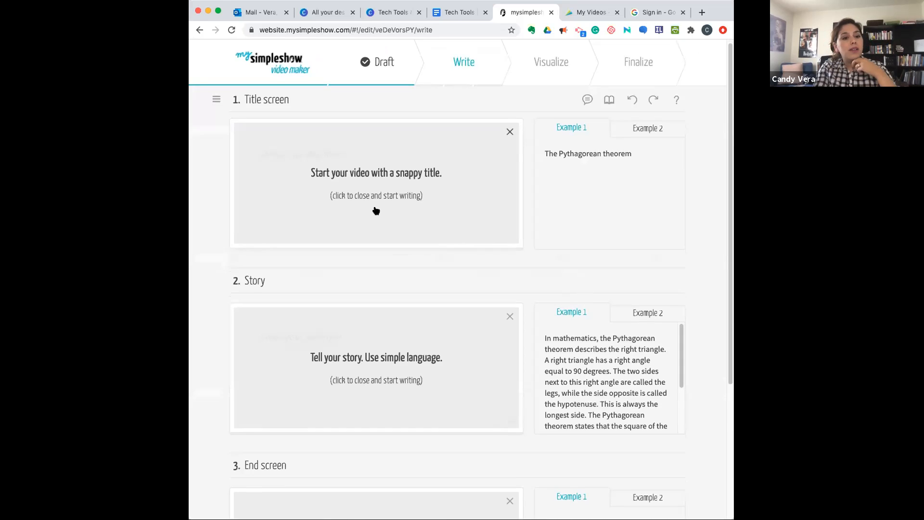
- Enter "Theme: Power and Corruption" as the title screen text
scroll(376, 210, down, 2)
scroll(360, 300, down, 4)
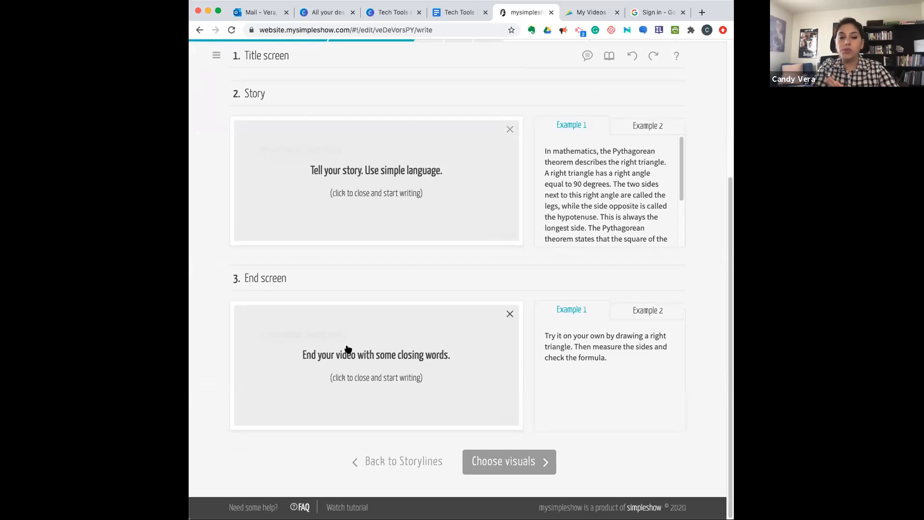
scroll(311, 311, up, 6)
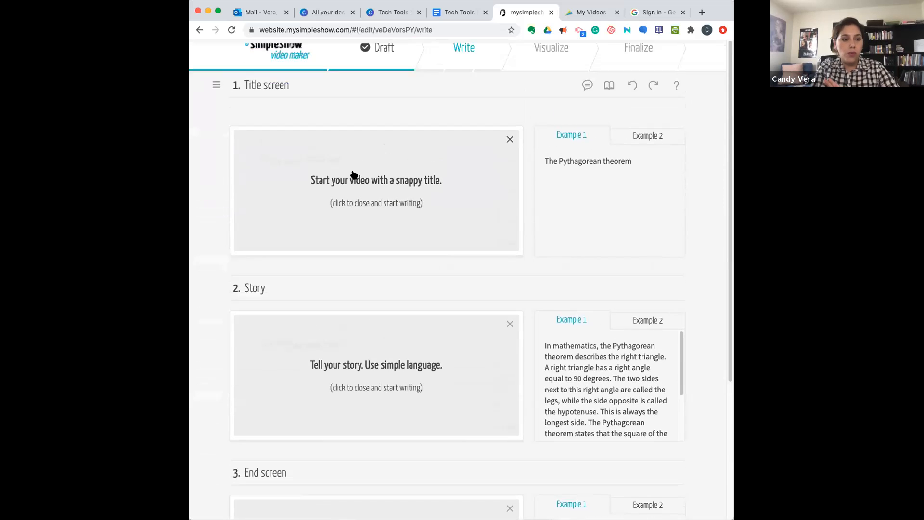
click(369, 187)
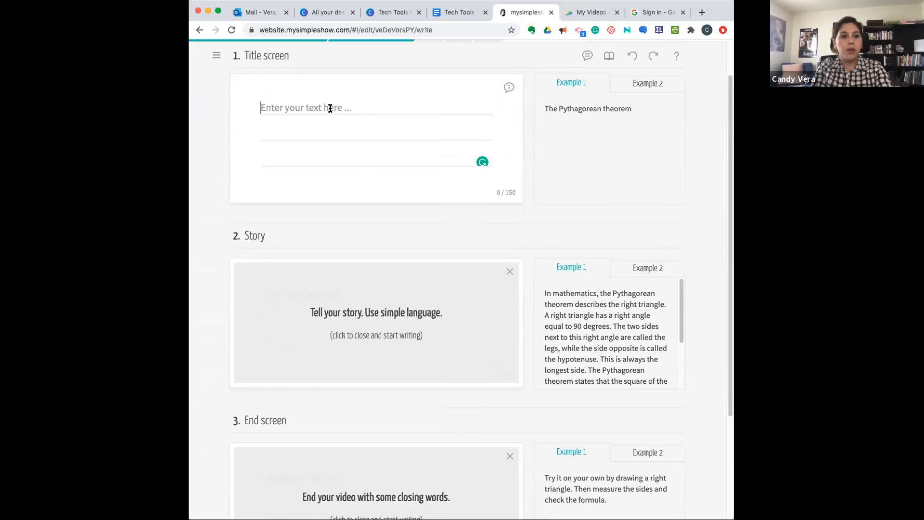
text(The)
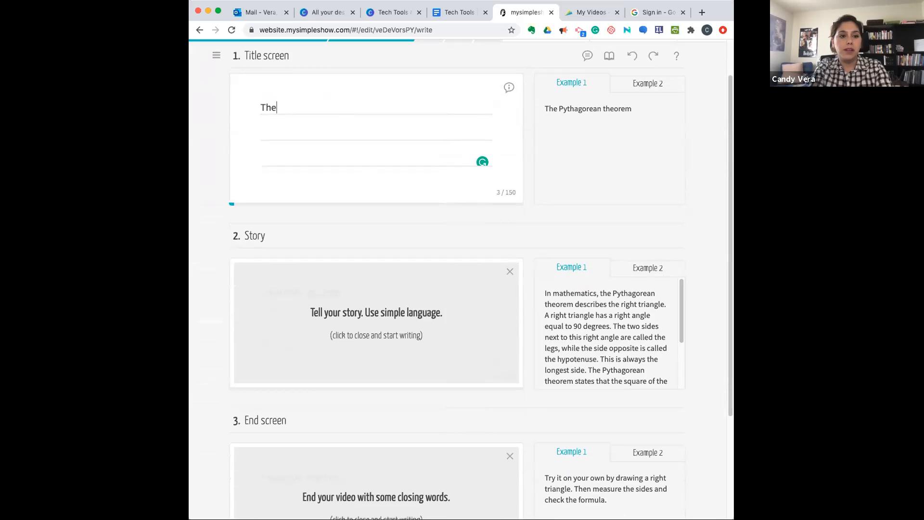
text(me: Power and co)
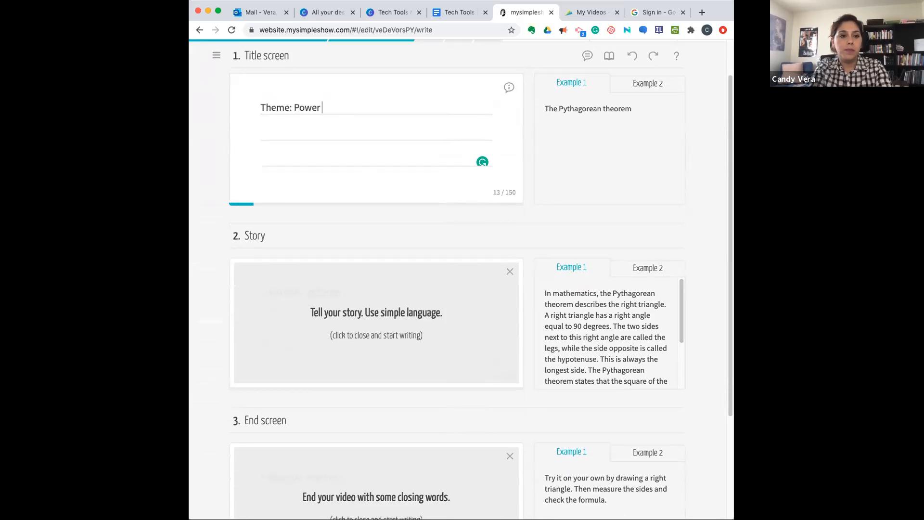
key(BackSpace)
key(BackSpace)
text(Corruption)
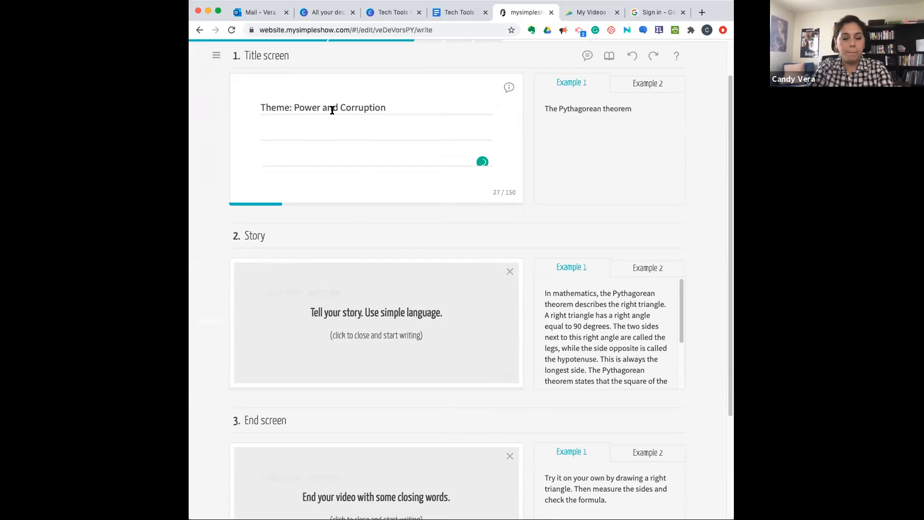
- Paste the prepared script on the power and corruption theme into the Story section and look over the text
click(360, 305)
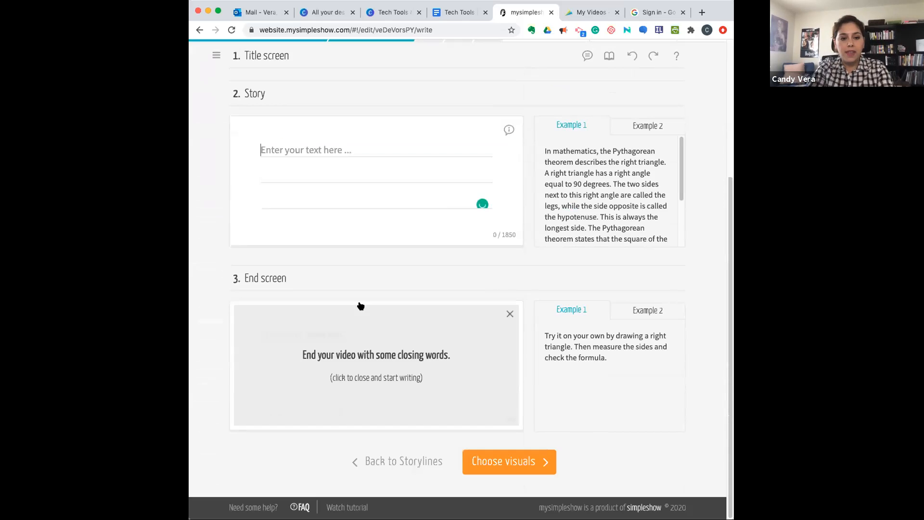
key(super+Tab)
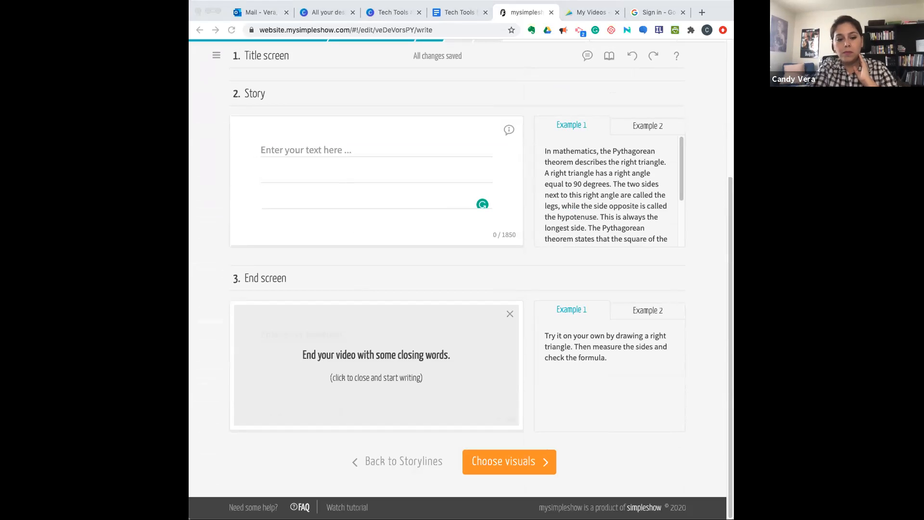
click(320, 150)
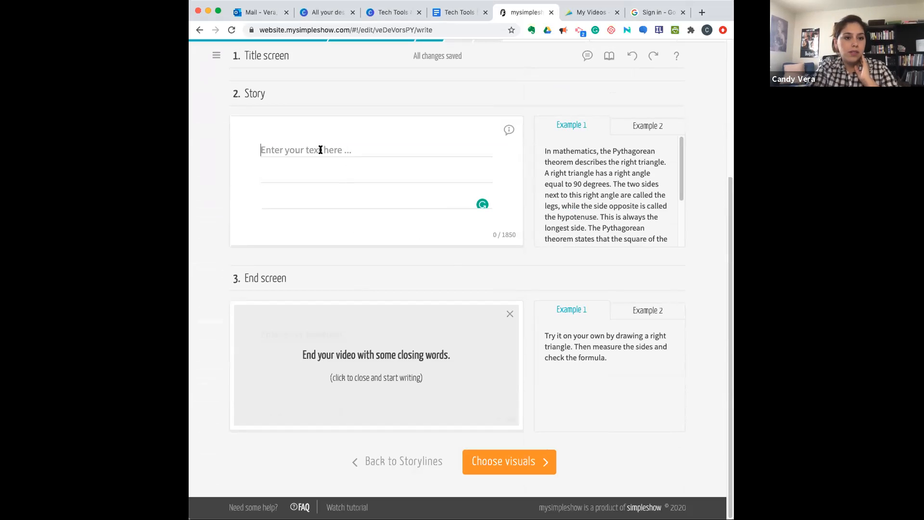
key(super+v)
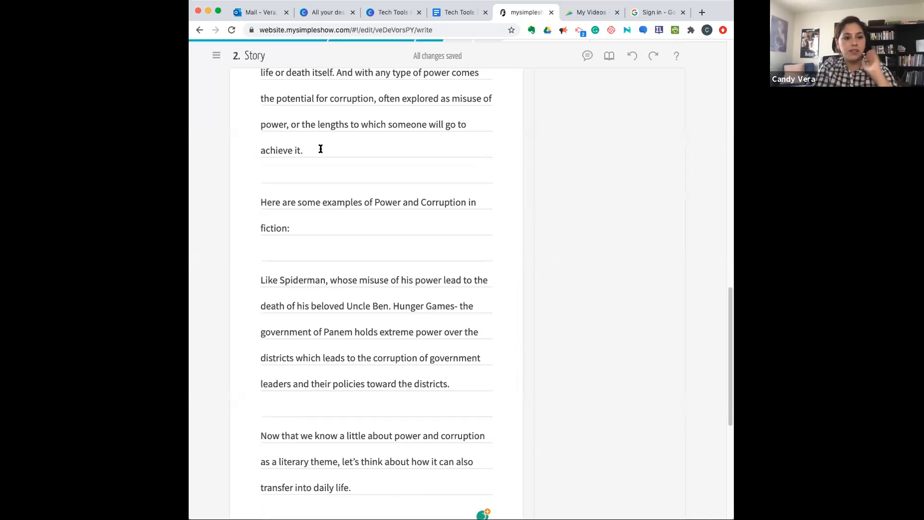
scroll(343, 212, up, 3)
scroll(343, 213, up, 10)
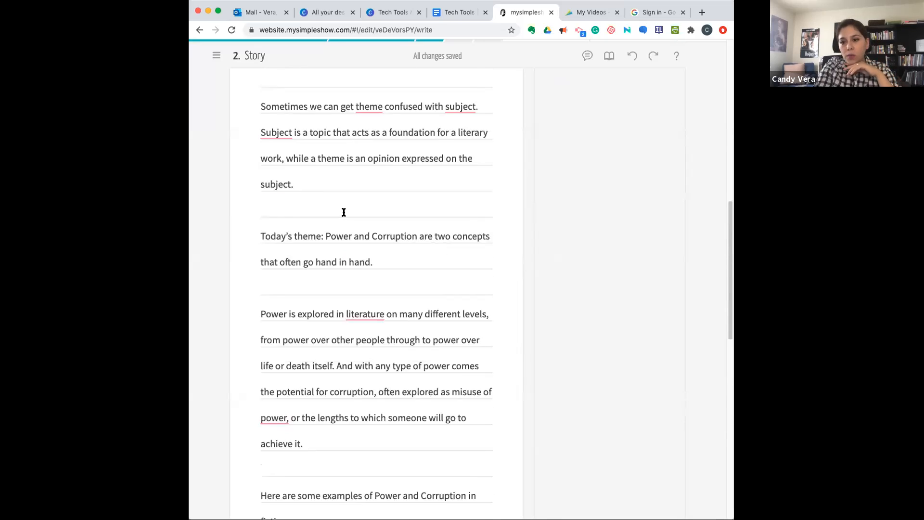
- Move the closing paragraph beginning "Now that we know a little about power and corruption" from the Story section to the End screen
scroll(344, 212, up, 4)
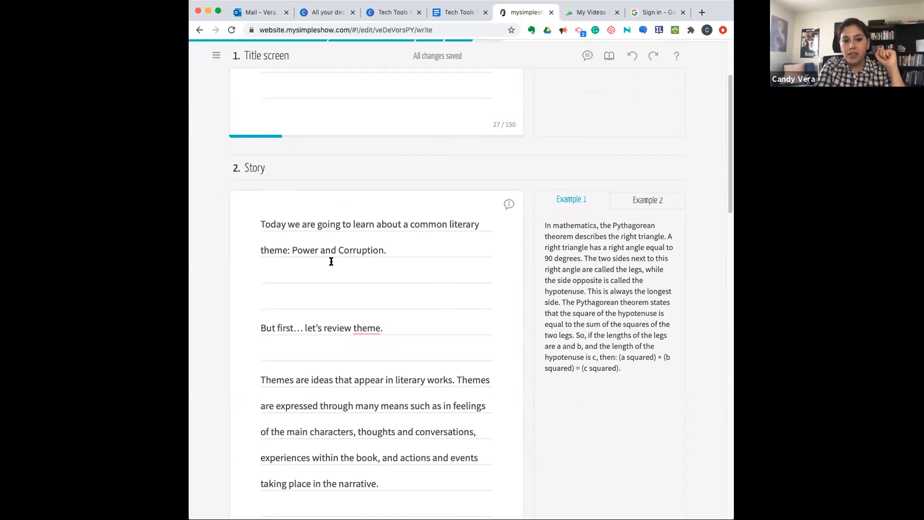
scroll(351, 283, down, 3)
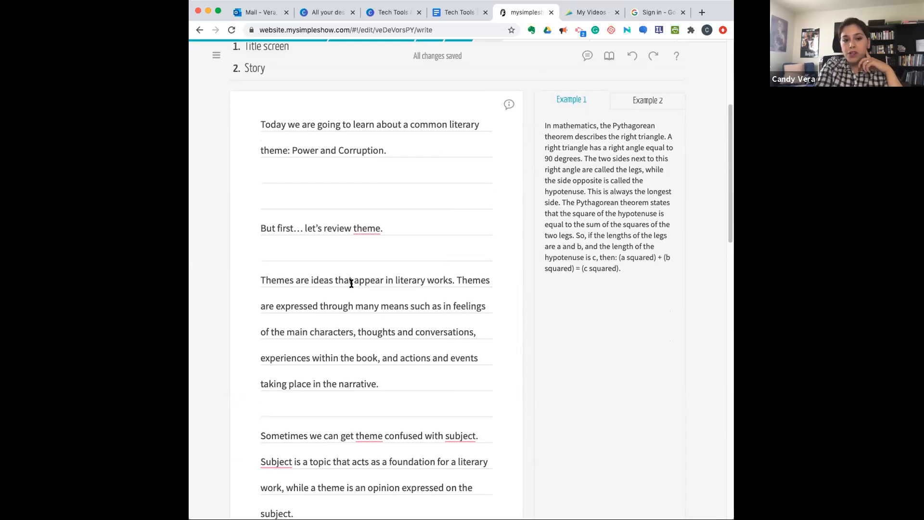
scroll(352, 283, down, 2)
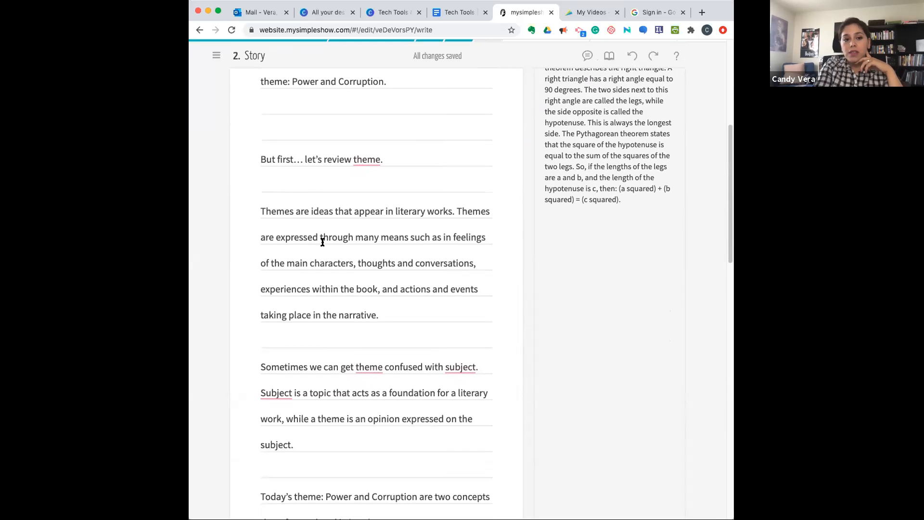
scroll(347, 304, down, 8)
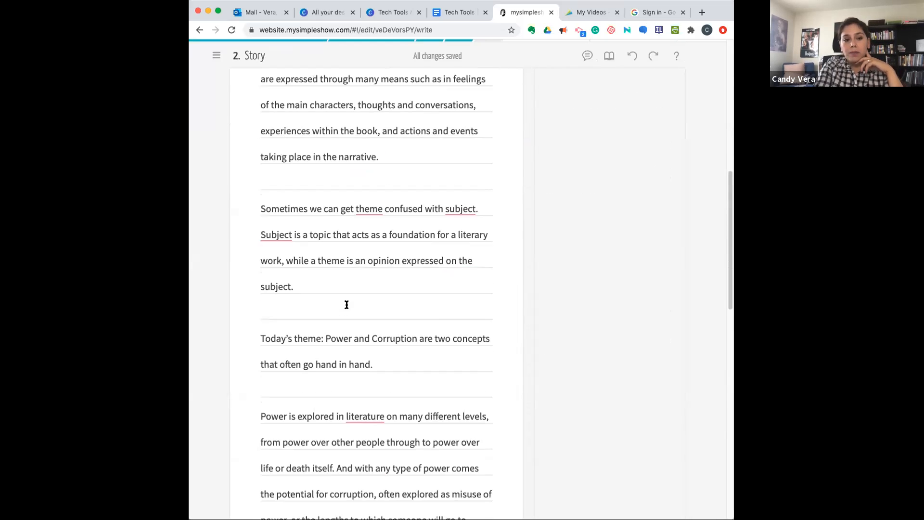
scroll(347, 304, down, 11)
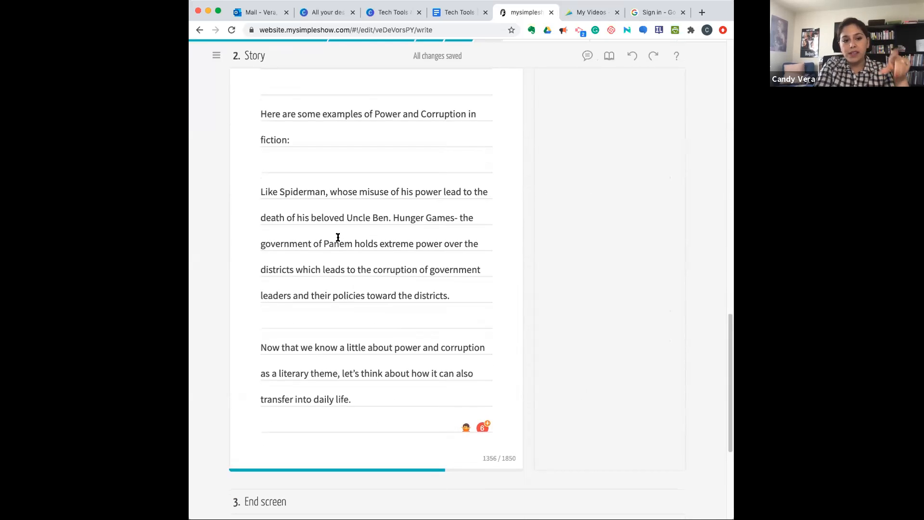
scroll(353, 368, down, 4)
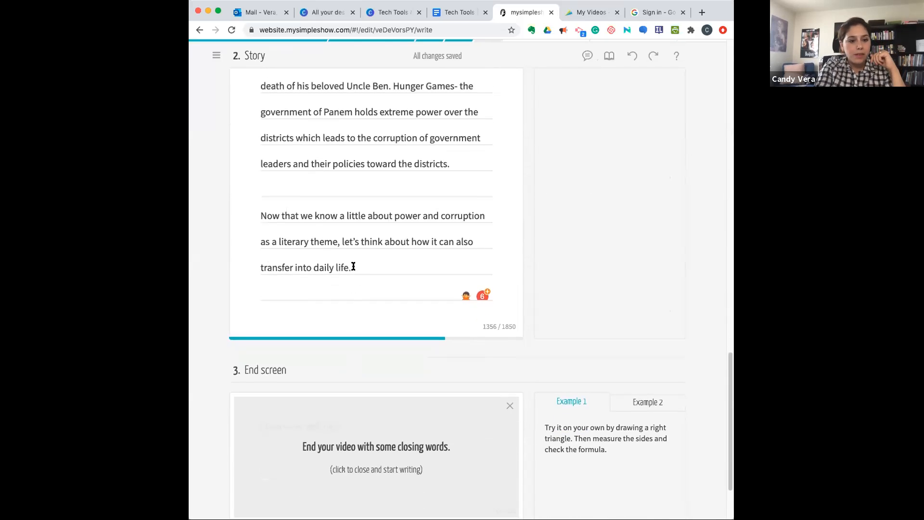
drag(353, 267, 258, 216)
key(super+c)
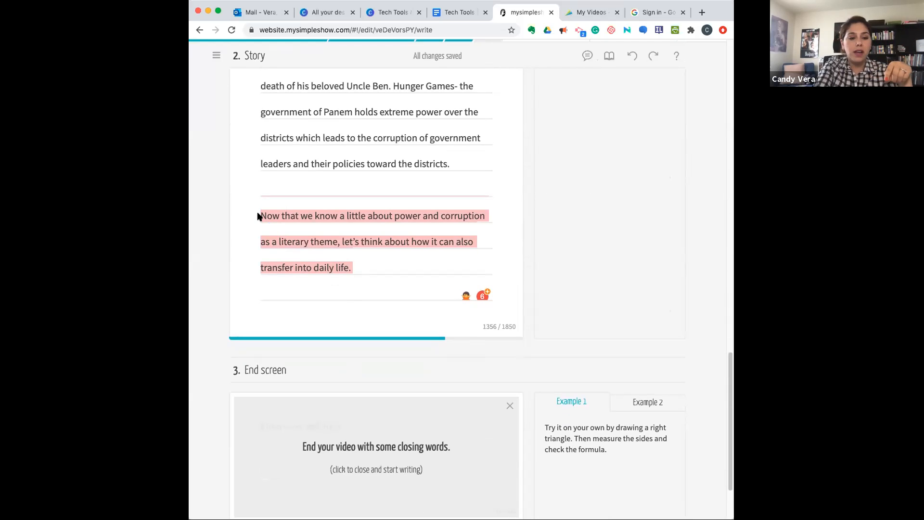
click(331, 440)
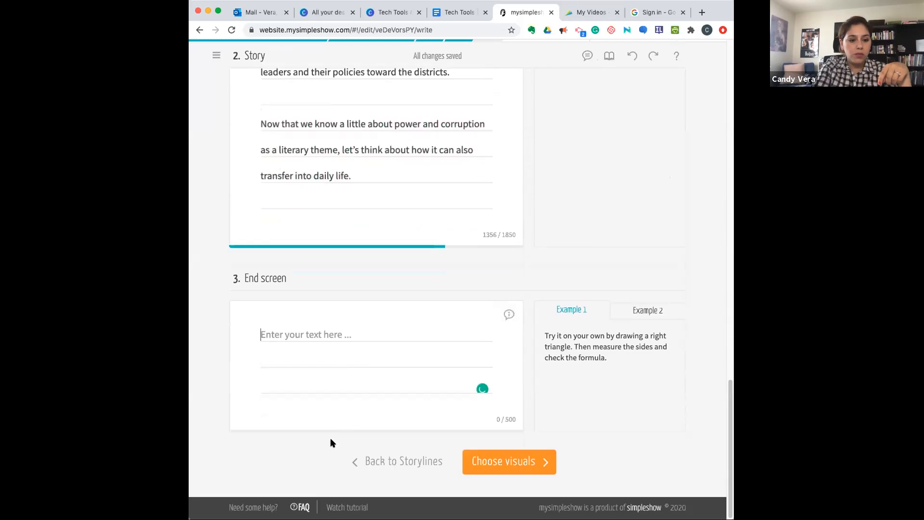
key(super+v)
drag(352, 176, 260, 125)
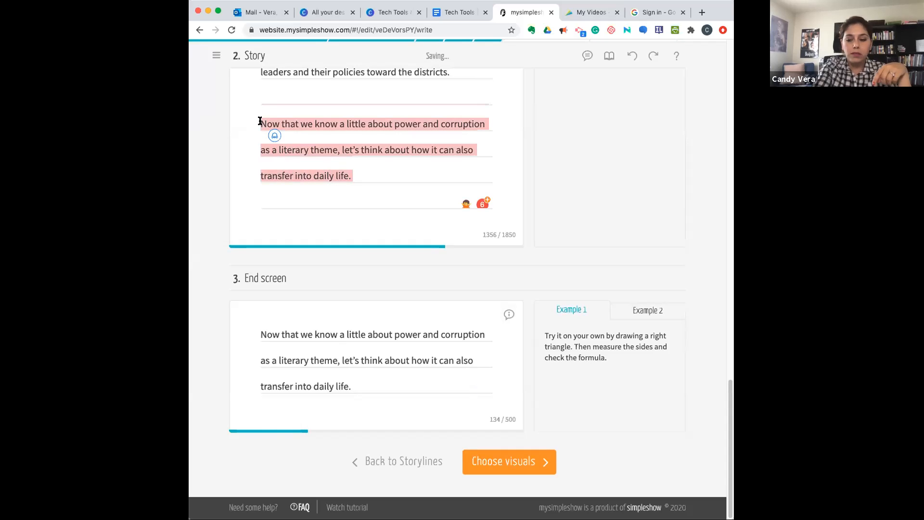
key(BackSpace)
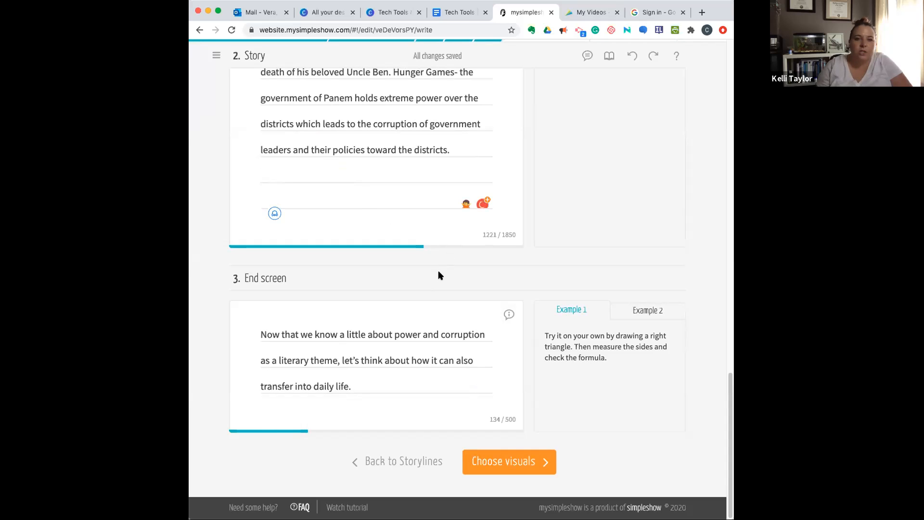
- Look back over the Story and Title screen texts and check the Example 1 and Example 2 samples beside them
scroll(402, 196, up, 3)
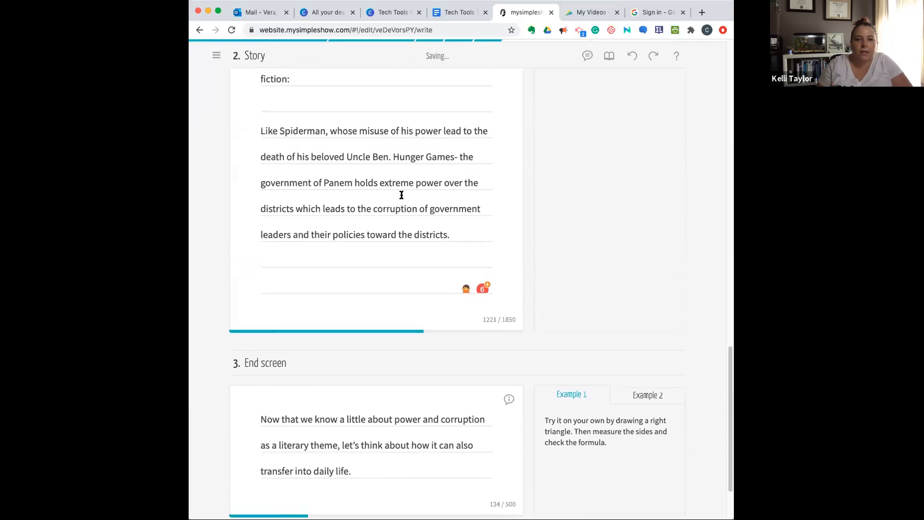
scroll(433, 217, up, 2)
scroll(434, 217, up, 10)
scroll(434, 217, up, 5)
scroll(434, 217, up, 2)
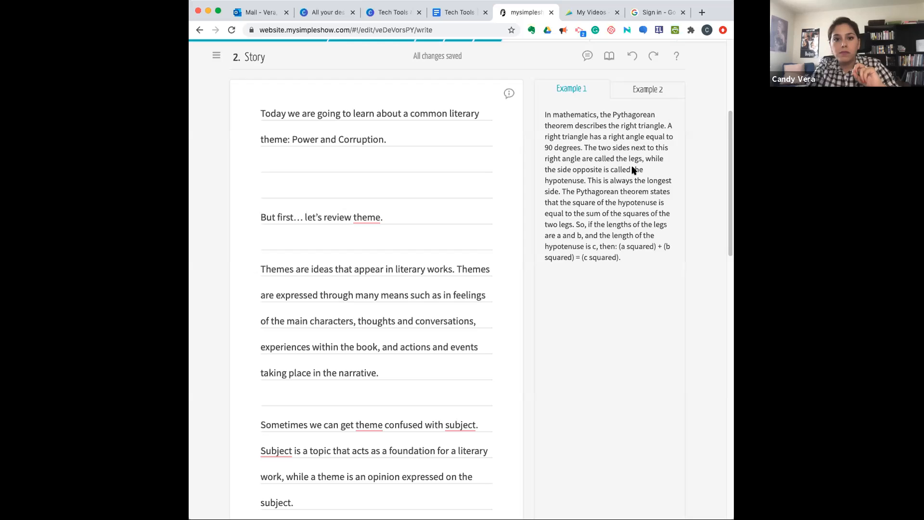
click(648, 91)
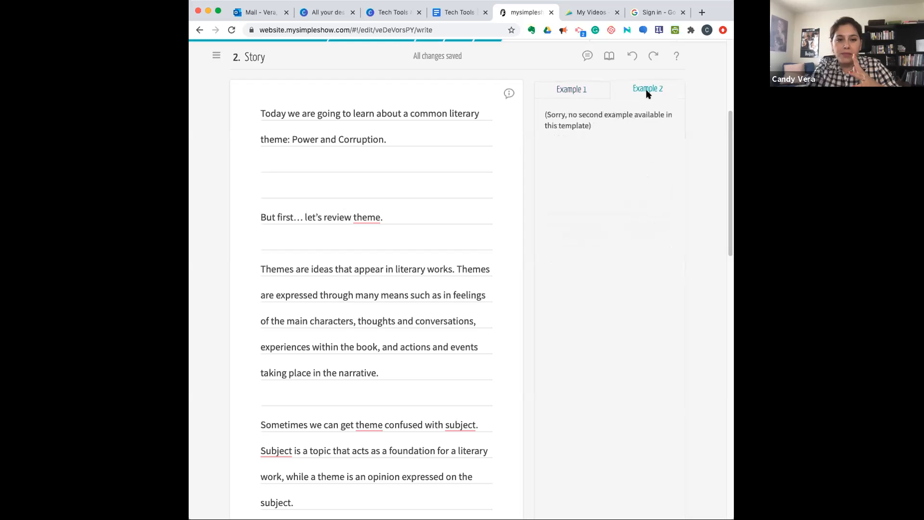
scroll(629, 127, up, 2)
scroll(628, 128, up, 5)
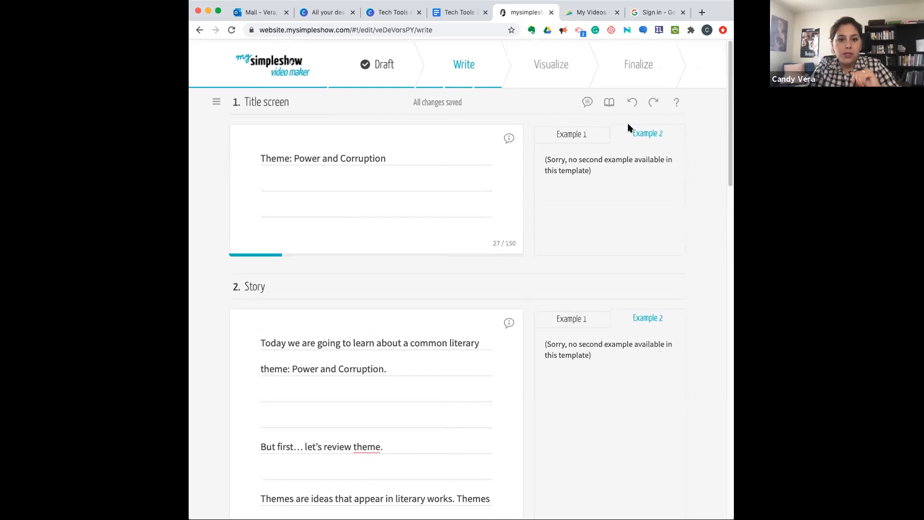
click(584, 135)
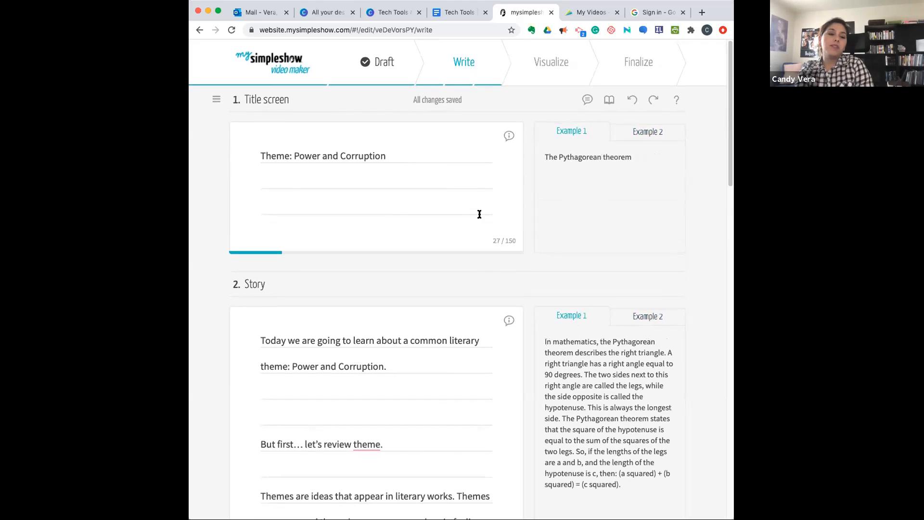
- Proceed from the finished script to choosing visuals and dismiss the tutorial video for the Visualize stage
scroll(433, 372, down, 10)
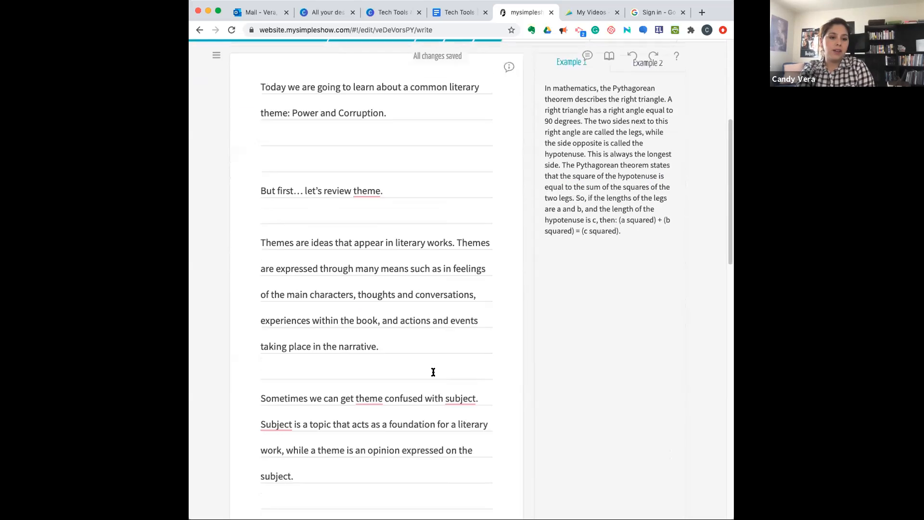
scroll(433, 372, down, 12)
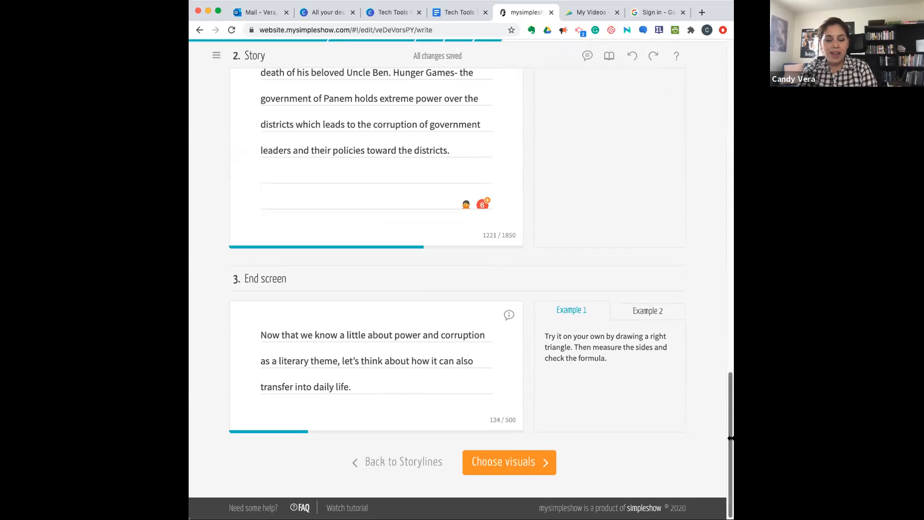
click(506, 466)
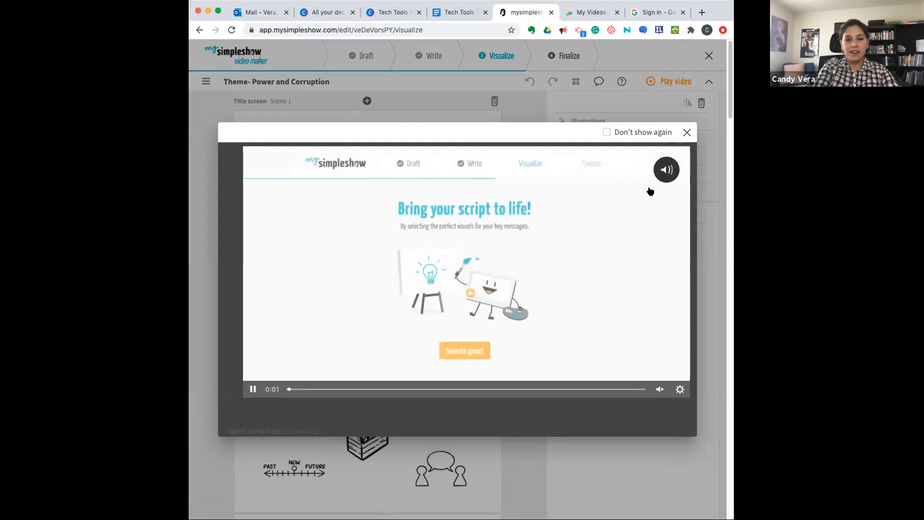
click(687, 133)
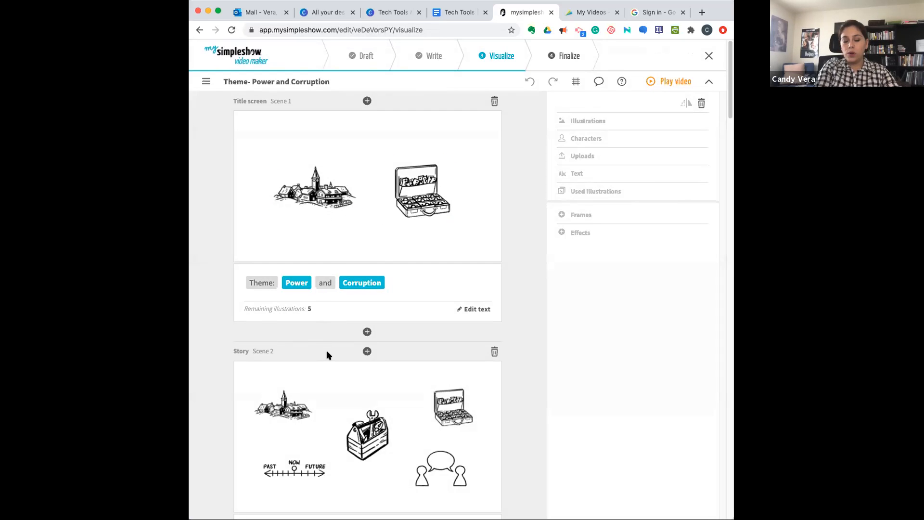
- Examine the illustrations and highlighted keywords suggested for the title screen and the story scenes through Scene 4
scroll(326, 355, down, 3)
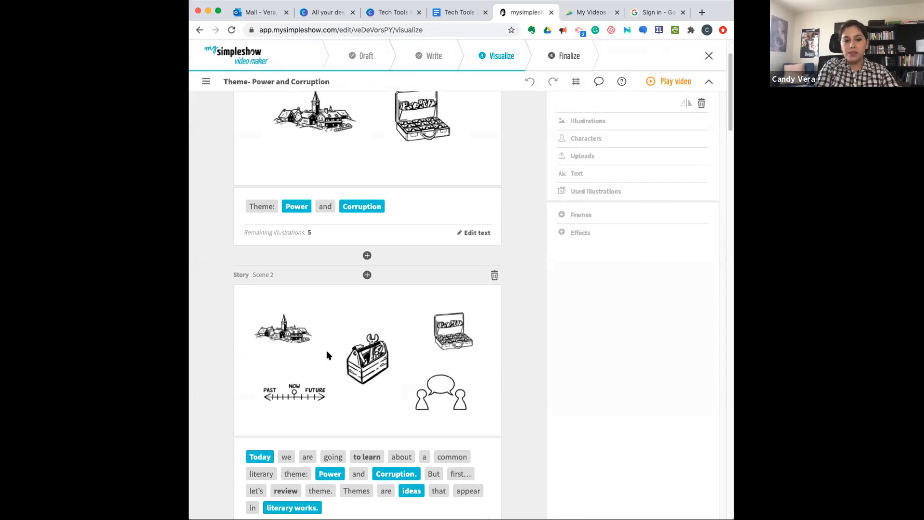
scroll(326, 355, down, 5)
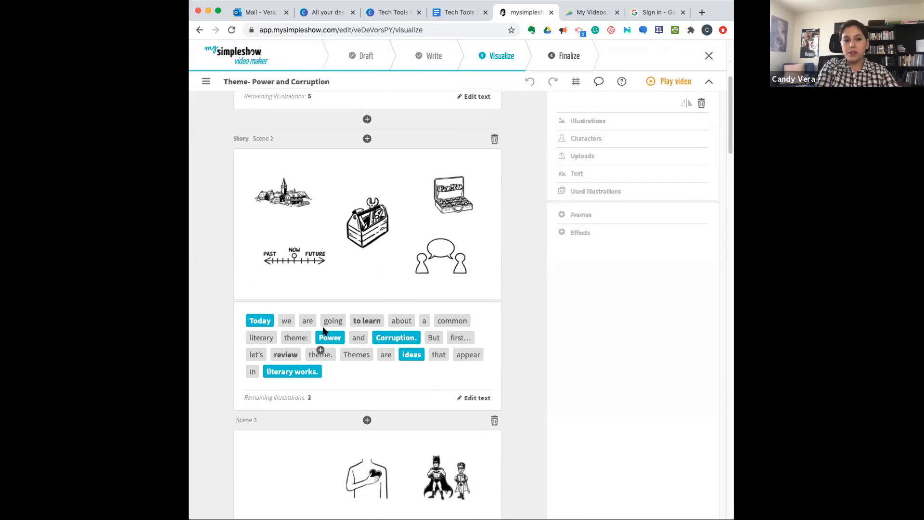
scroll(326, 372, down, 5)
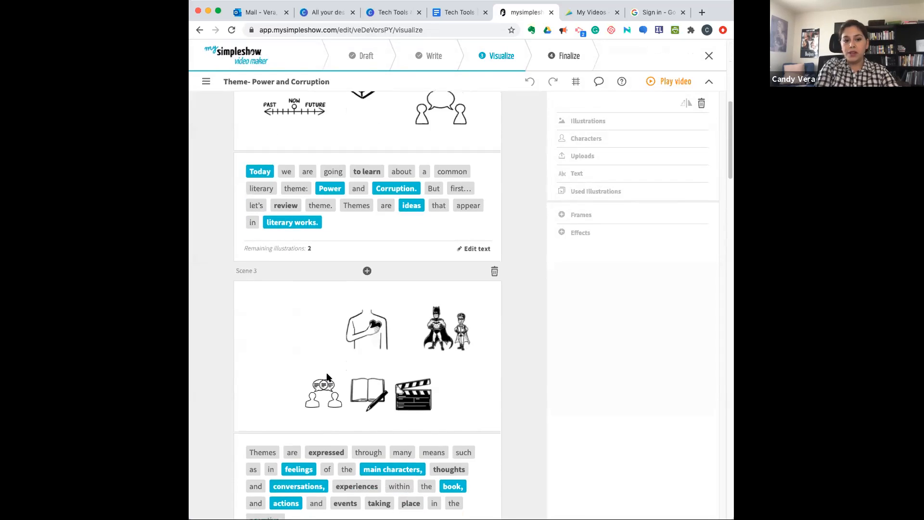
scroll(326, 375, down, 3)
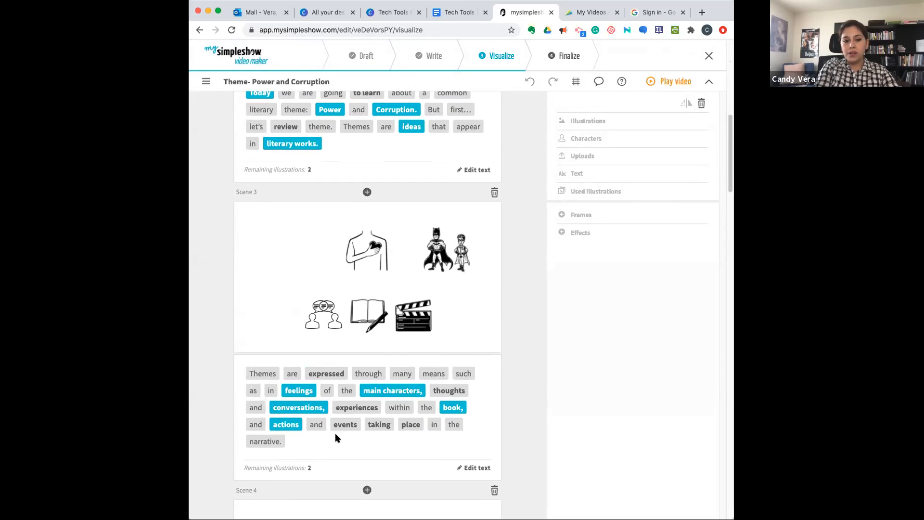
scroll(335, 437, down, 8)
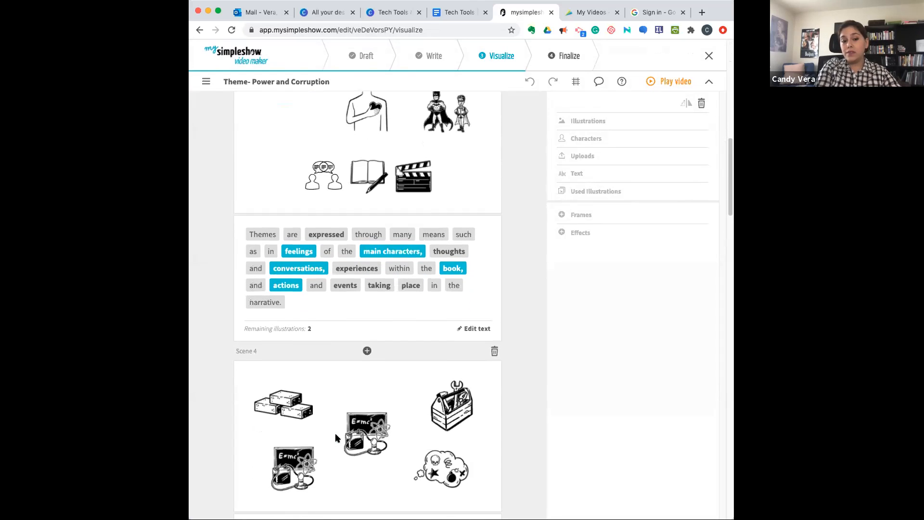
scroll(335, 437, down, 1)
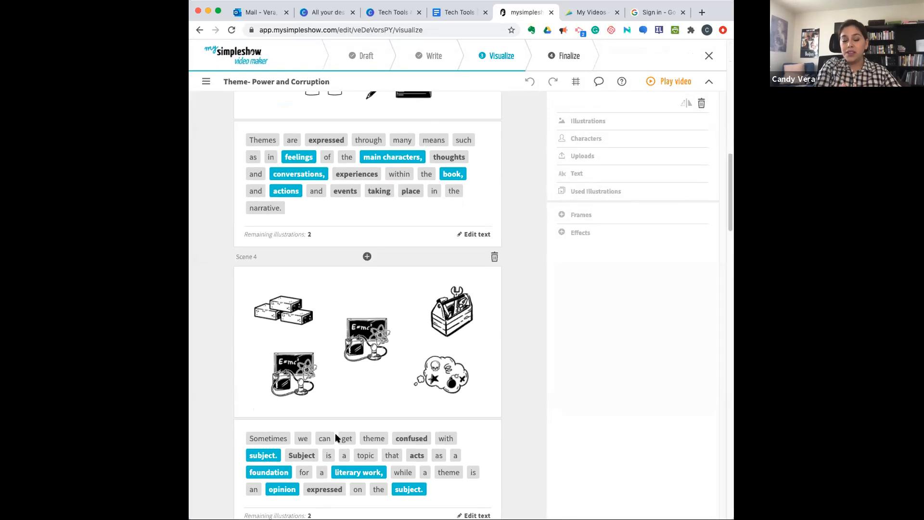
scroll(336, 437, up, 2)
scroll(336, 437, up, 10)
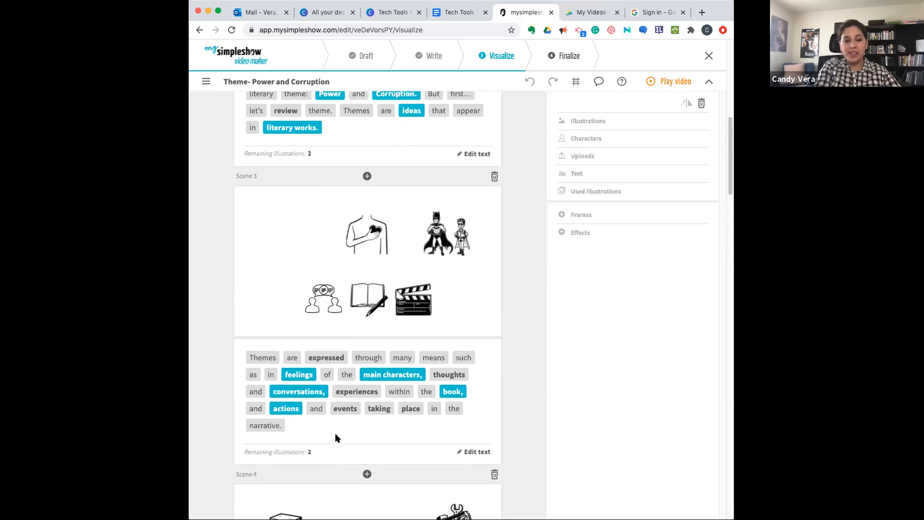
scroll(335, 436, up, 4)
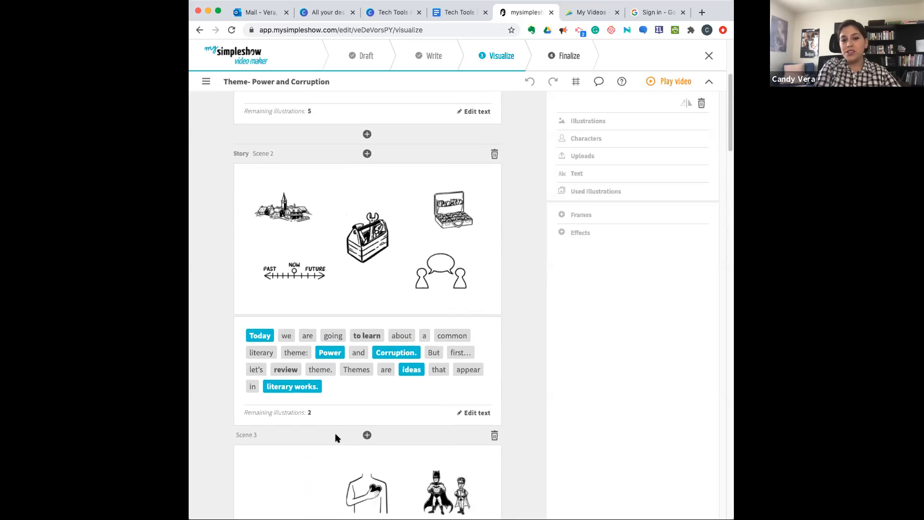
scroll(335, 437, up, 7)
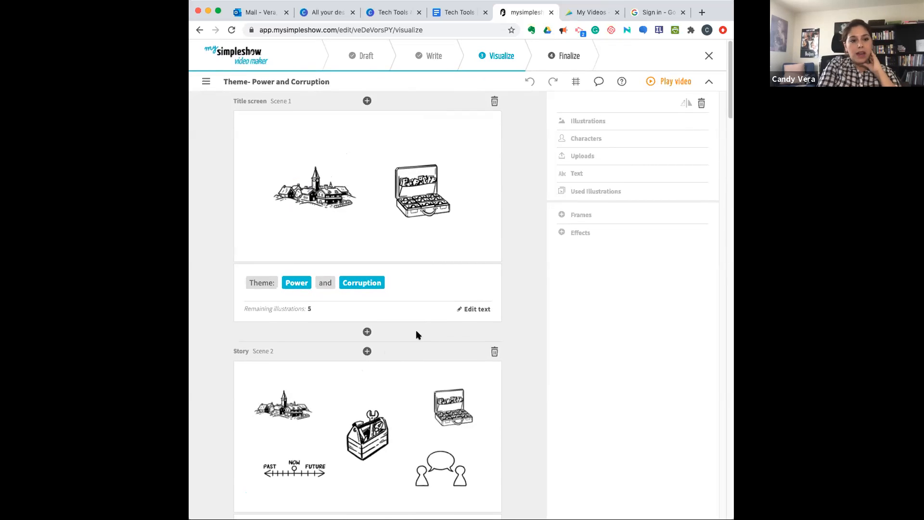
- Add an illustration for the word "Theme:" in the title scene and place it above and left of the village drawing
mouse_move(263, 282)
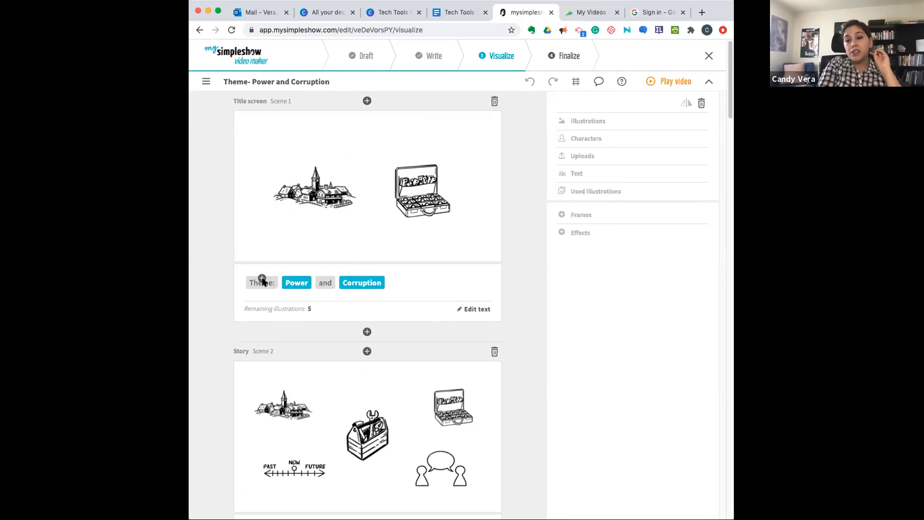
click(262, 280)
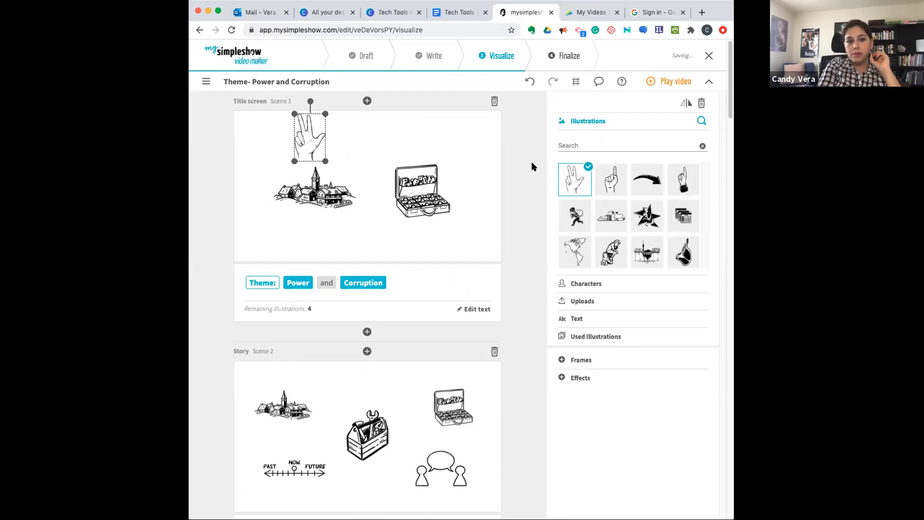
drag(313, 142, 279, 160)
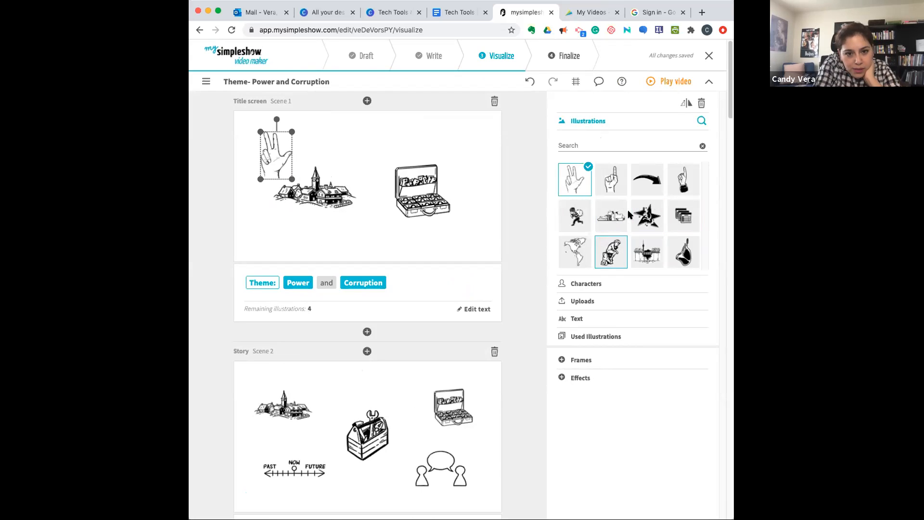
- Search the illustrations for "idea", replace the hand with the head containing a light bulb, and enlarge it slightly
click(585, 144)
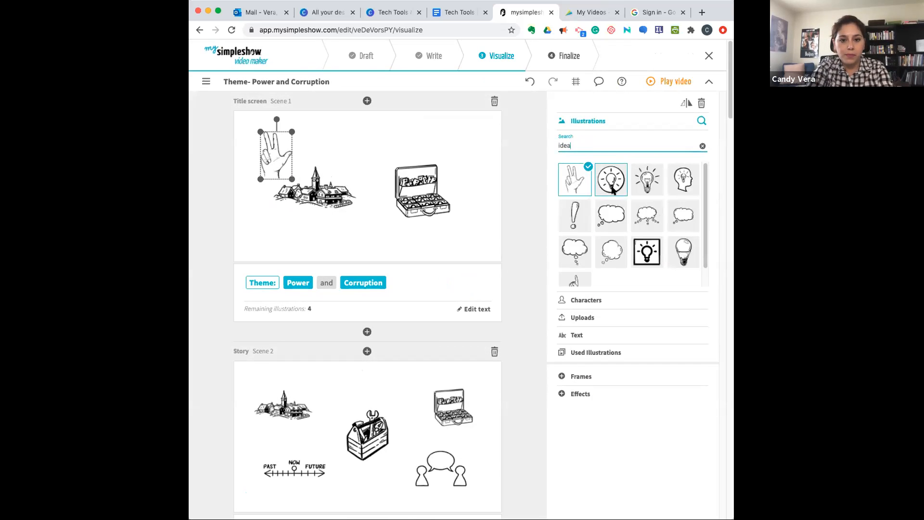
click(682, 181)
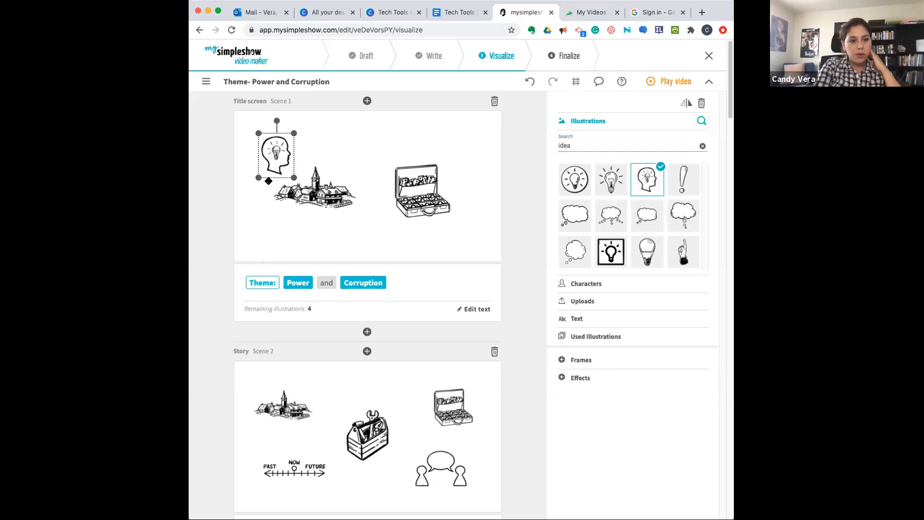
drag(294, 177, 277, 158)
- Move the village illustration for "Power" lower in the title scene, clear of the light-bulb head
click(314, 196)
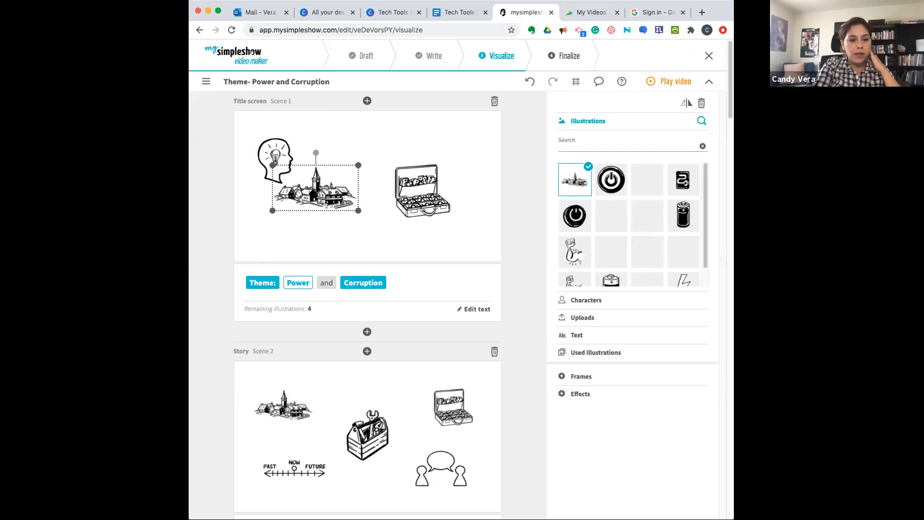
drag(329, 218, 346, 243)
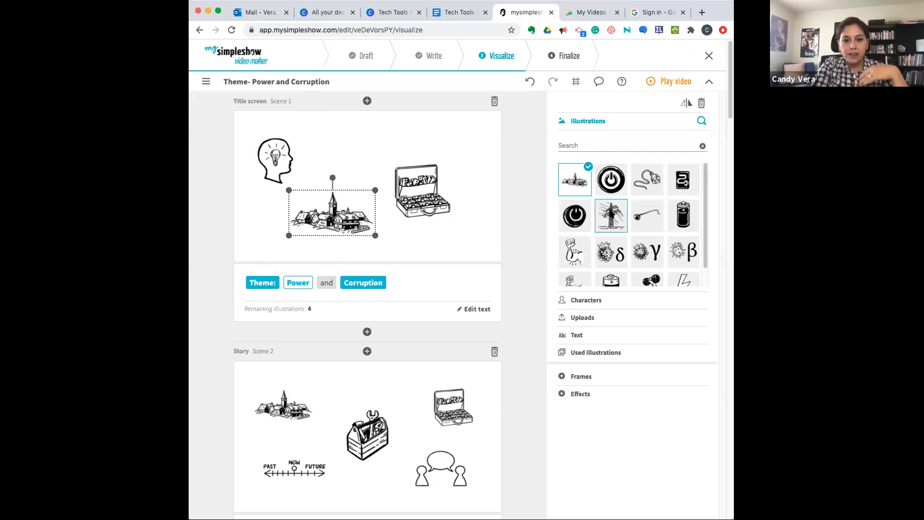
- Replace the title scene's "Power" illustration with the flexed arm and fist, and space it and the "Corruption" briefcase evenly
click(570, 254)
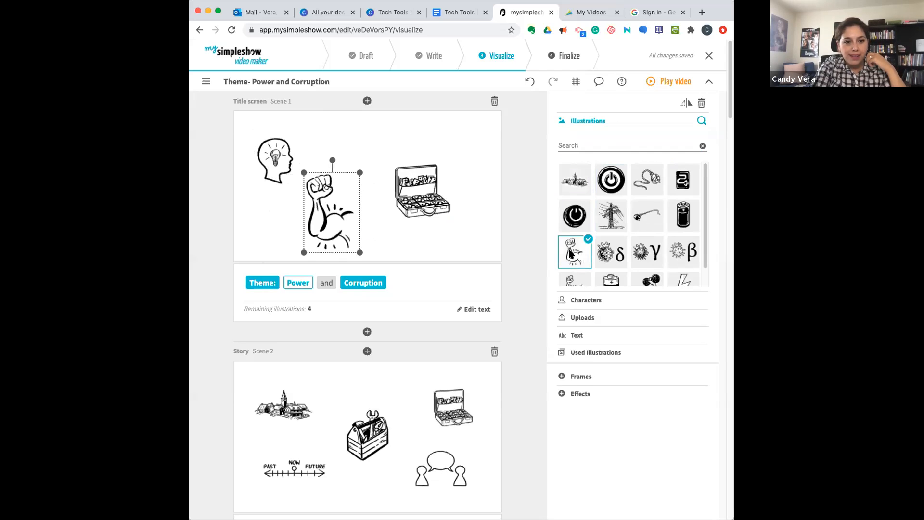
drag(332, 221, 345, 213)
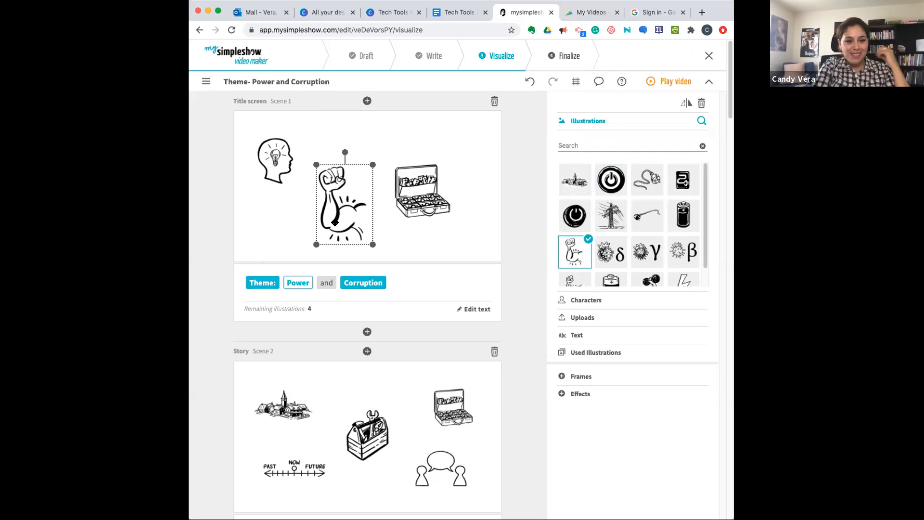
click(359, 284)
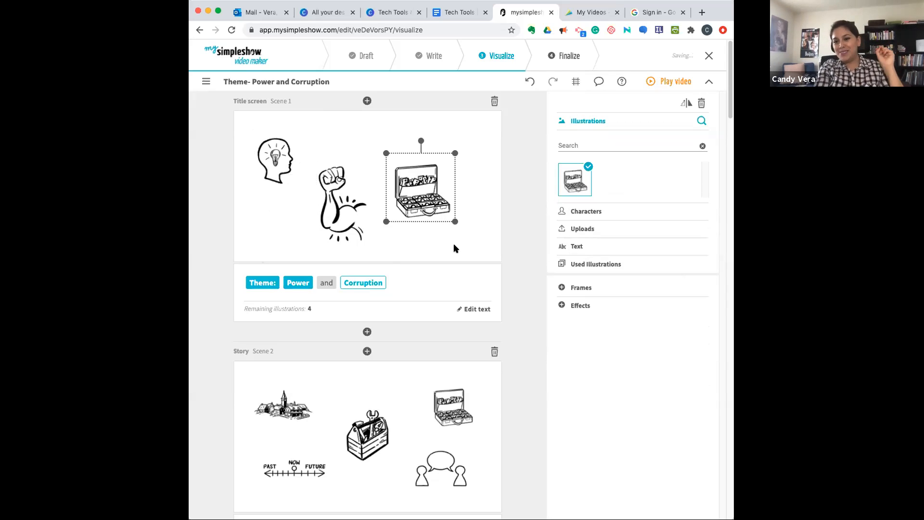
drag(423, 193, 433, 193)
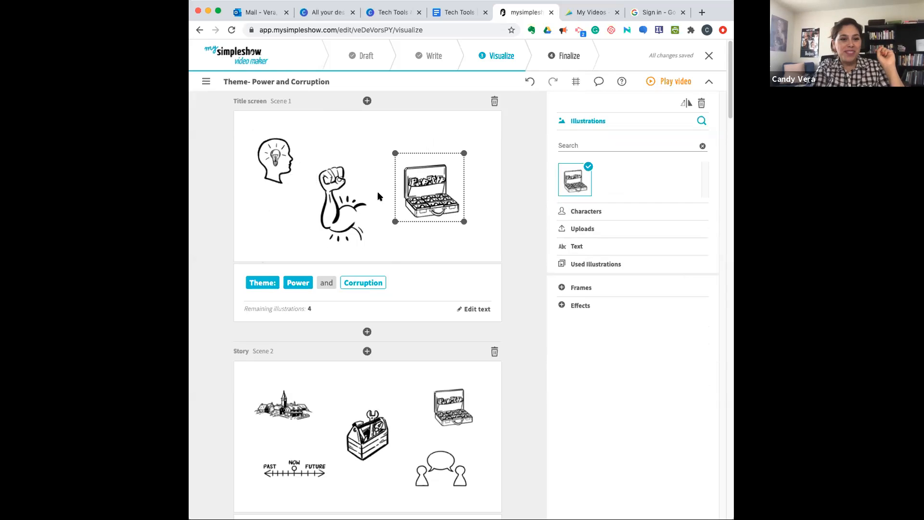
click(355, 194)
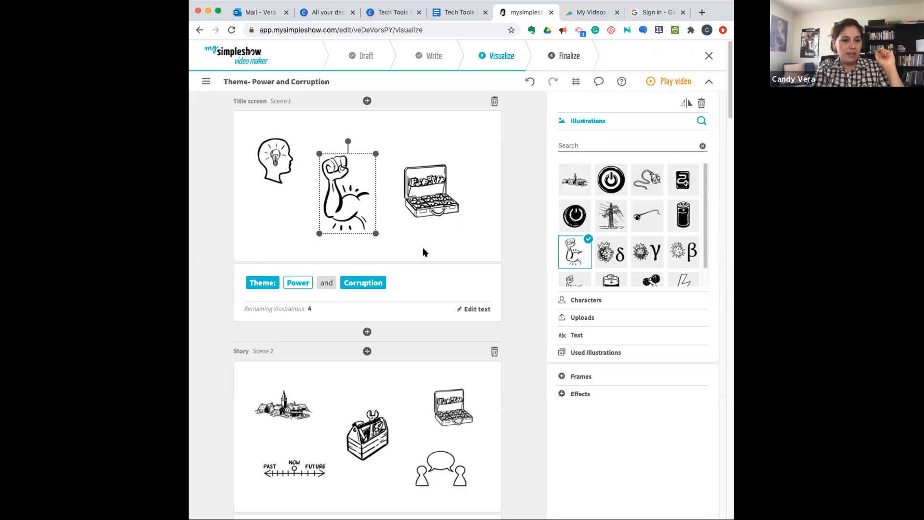
- In Scene 2, remove the illustration for "Today" and illustrate "to learn" with the head containing gears
scroll(433, 271, down, 5)
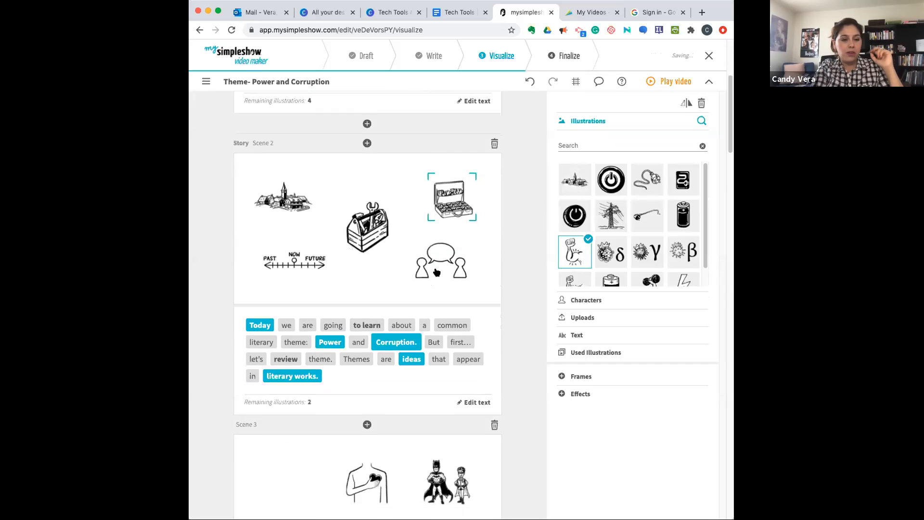
scroll(435, 270, down, 2)
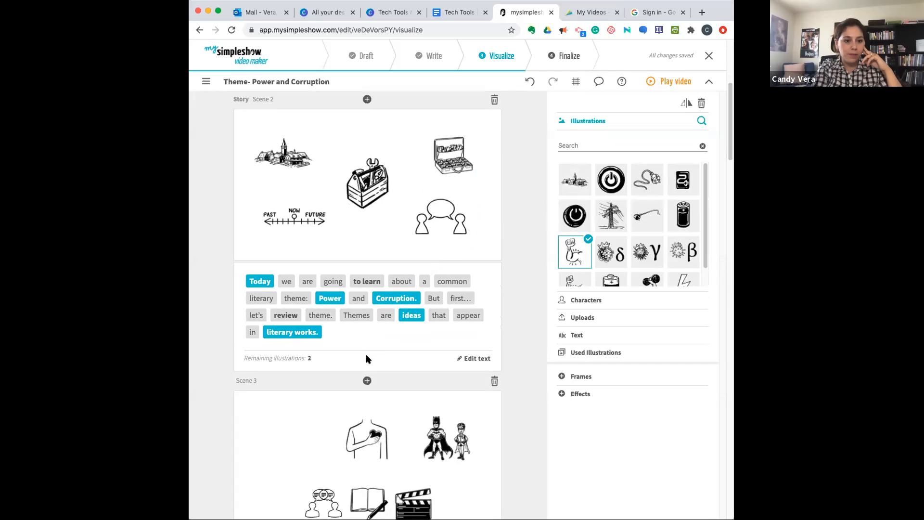
click(260, 278)
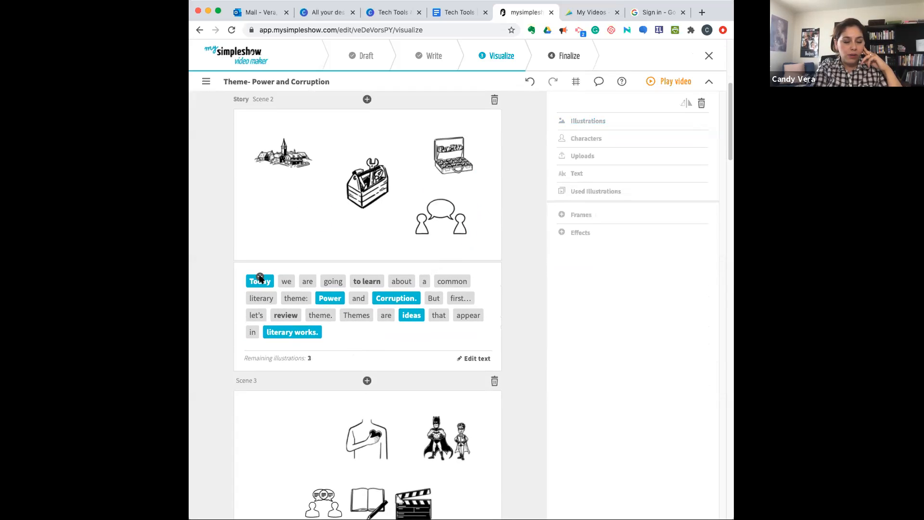
click(366, 277)
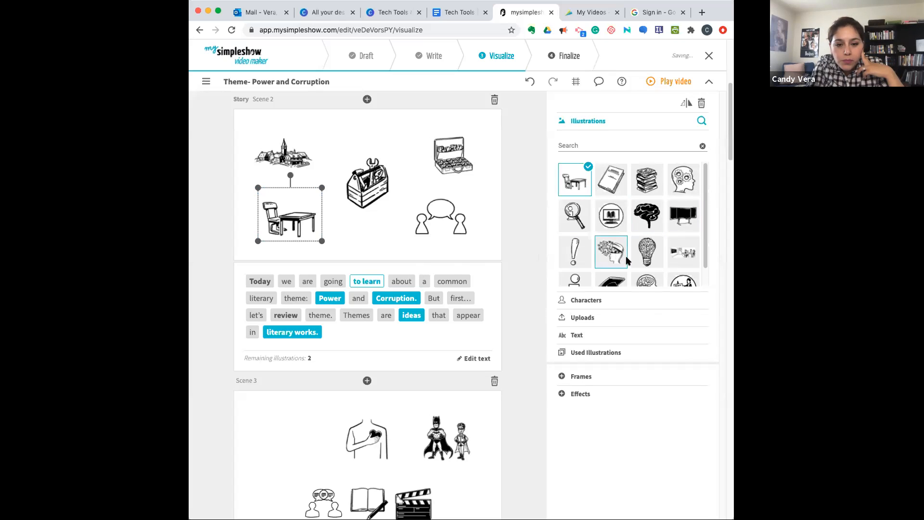
click(684, 180)
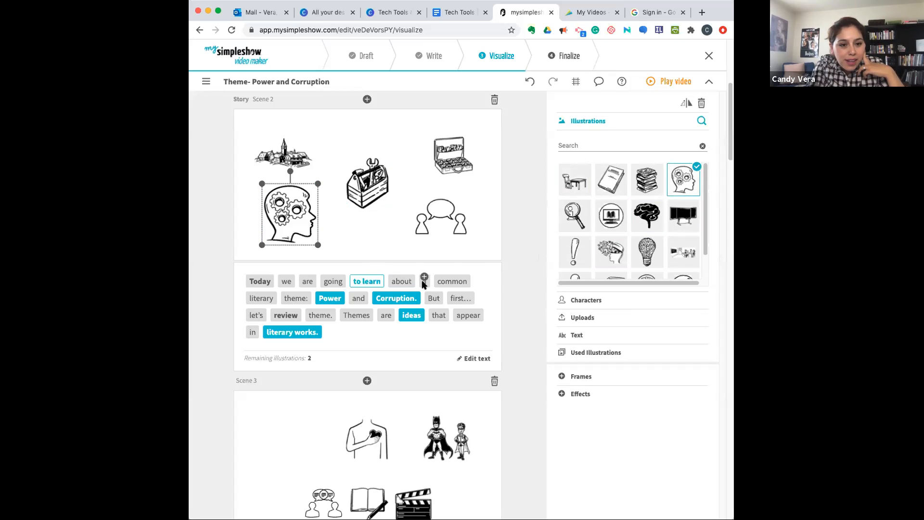
- Change Scene 2's "Power" illustration to the flexed arm and place it below and right of the gear head, moved into the village's former spot
click(324, 301)
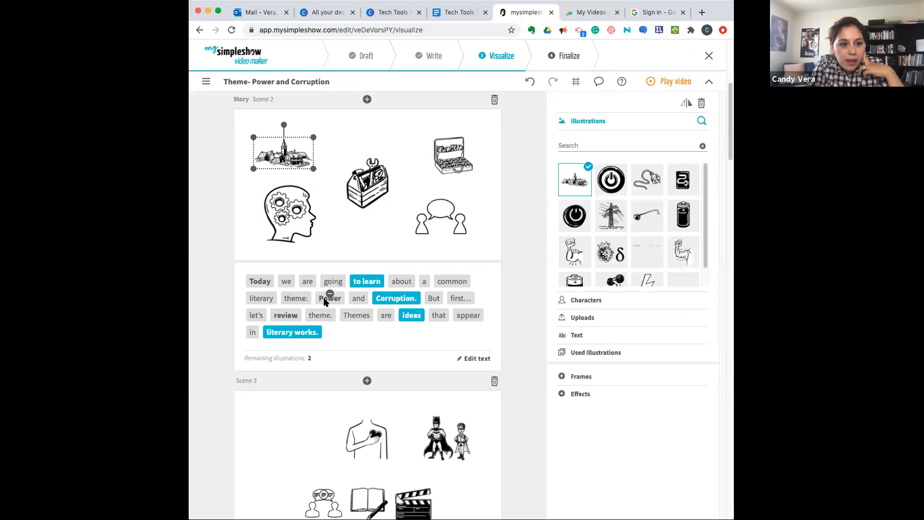
click(573, 252)
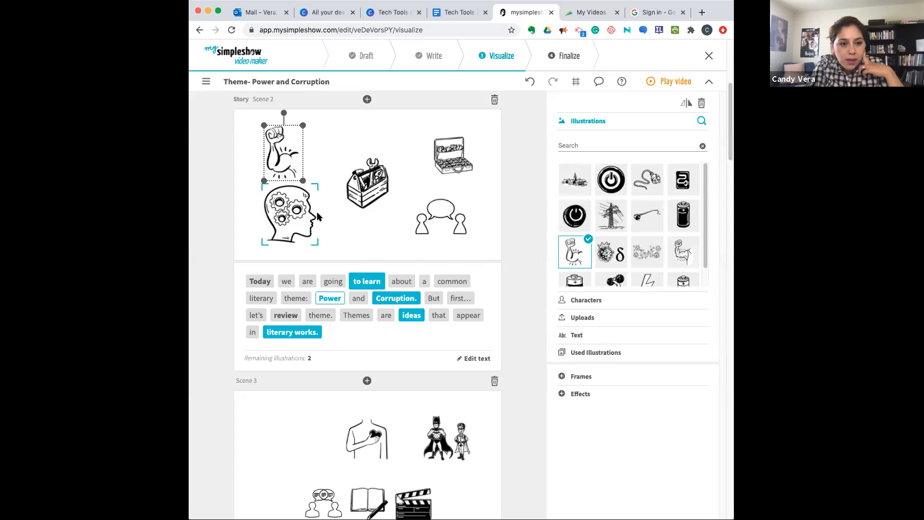
drag(287, 152, 327, 183)
drag(290, 215, 276, 159)
drag(315, 185, 326, 212)
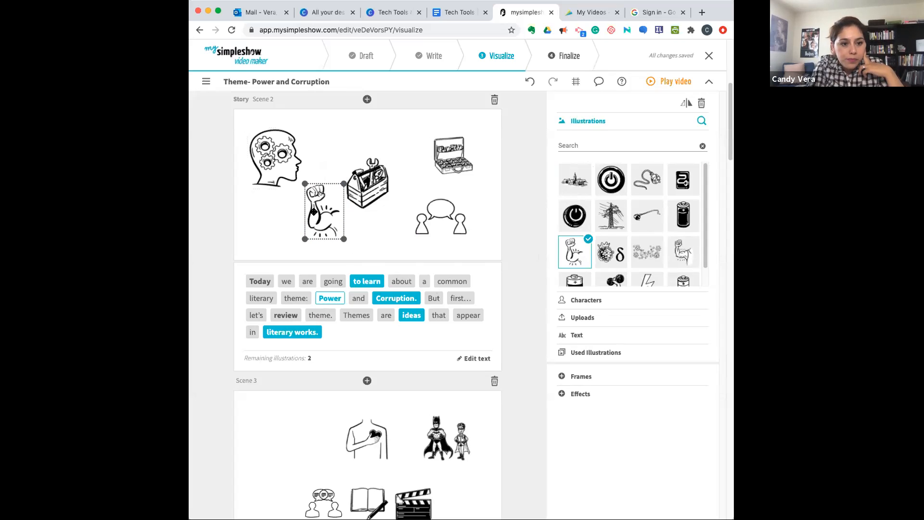
- Search the illustrations for "book", replace the "literary works" toolbox in Scene 2 with the open book, and move it slightly higher
click(395, 299)
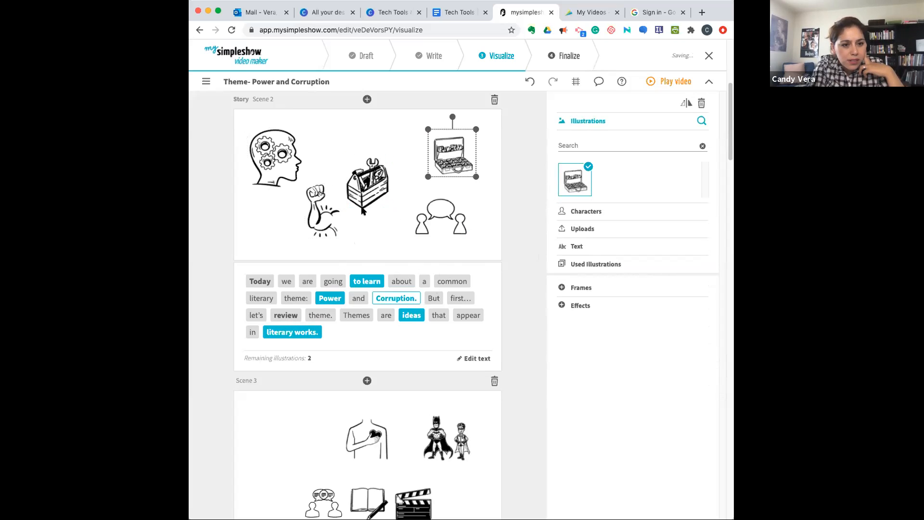
click(310, 334)
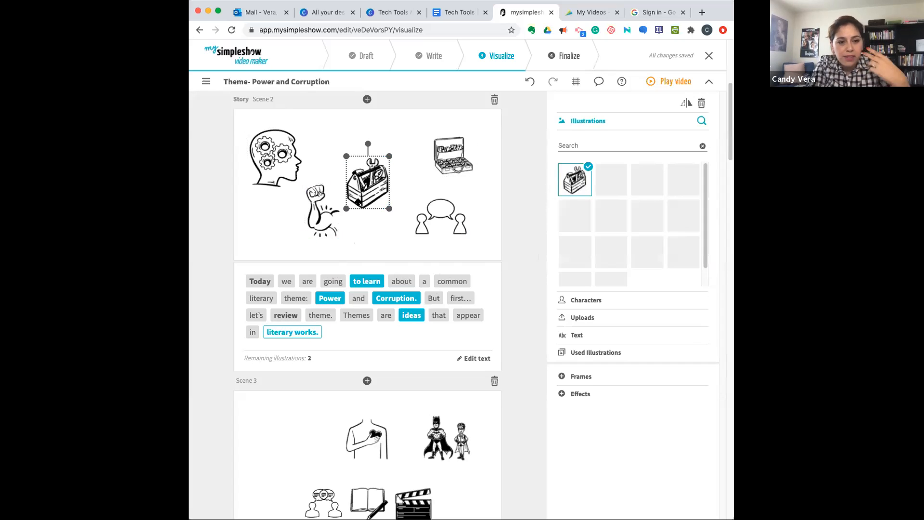
click(584, 142)
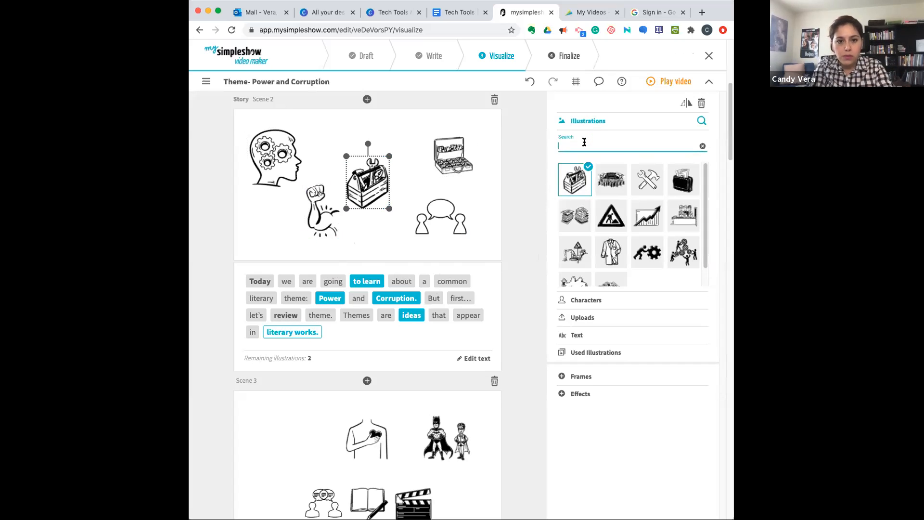
text(book)
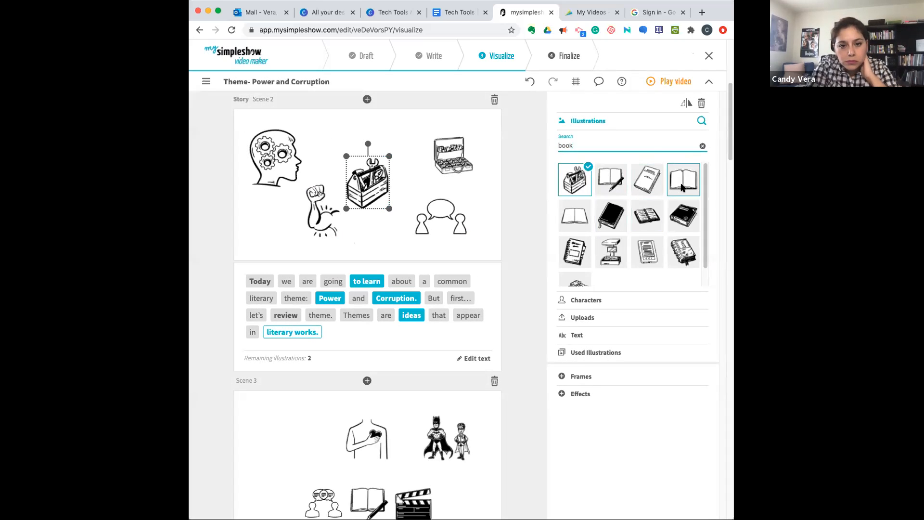
click(683, 179)
drag(372, 181, 381, 167)
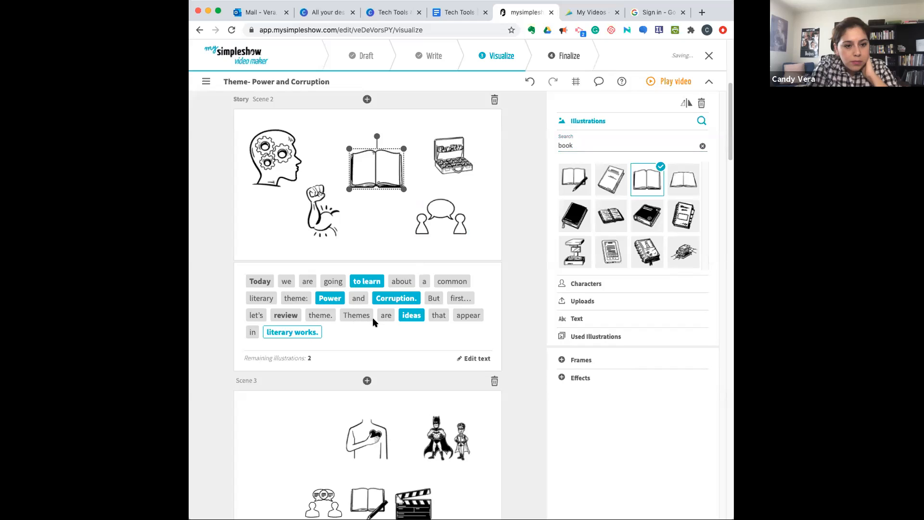
- Replace Scene 2's "ideas" illustration of two people talking with the shining light bulb
click(411, 312)
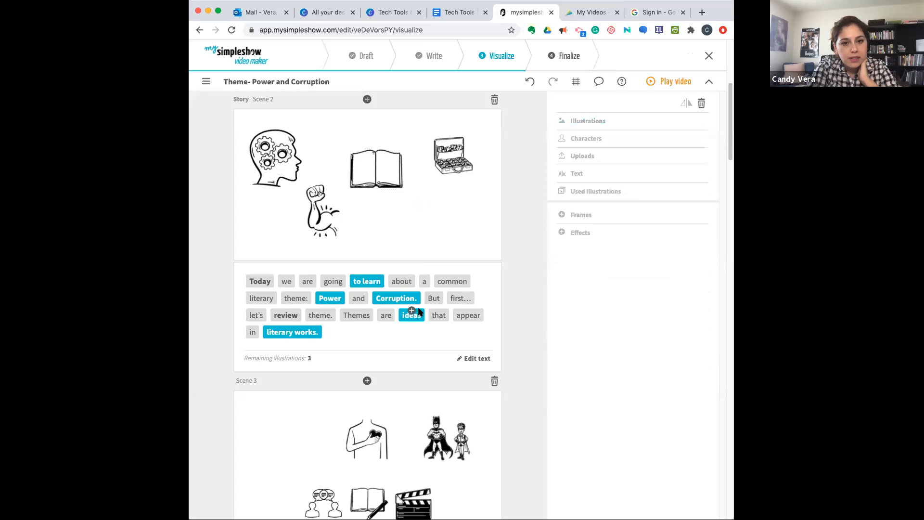
click(407, 313)
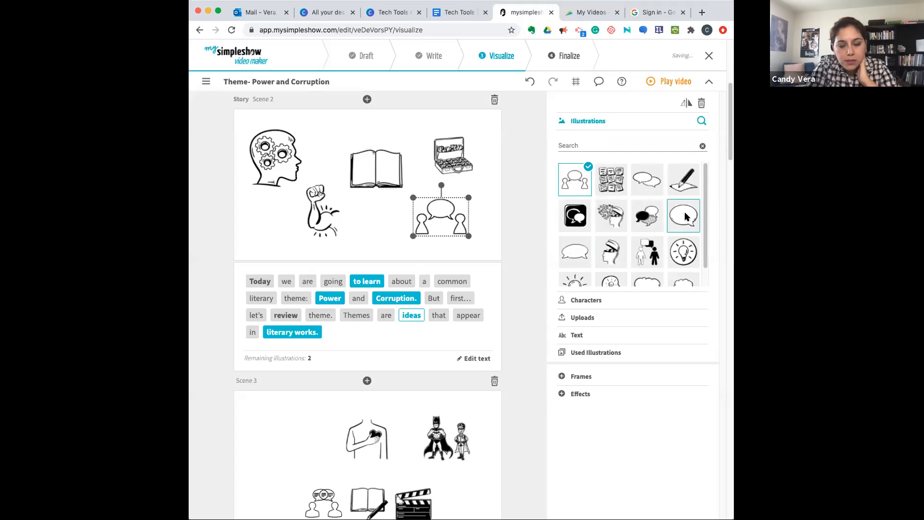
scroll(686, 216, down, 1)
click(576, 271)
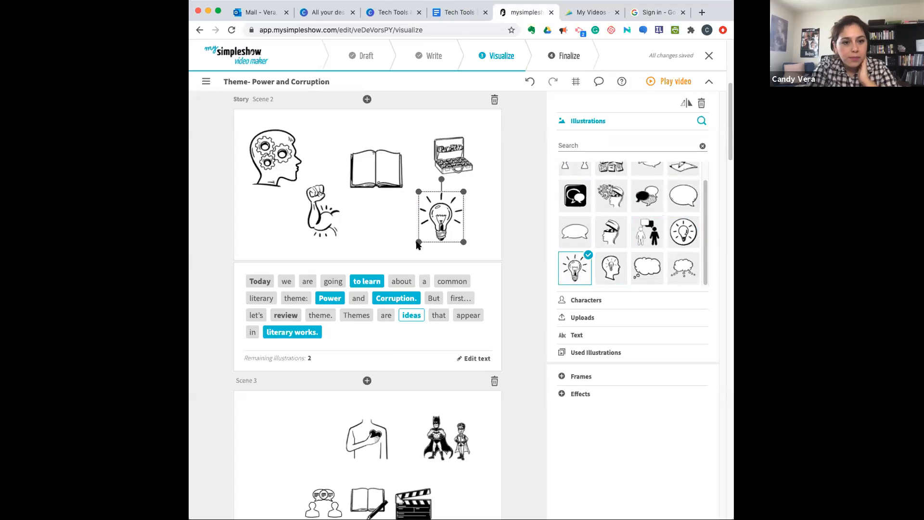
click(477, 236)
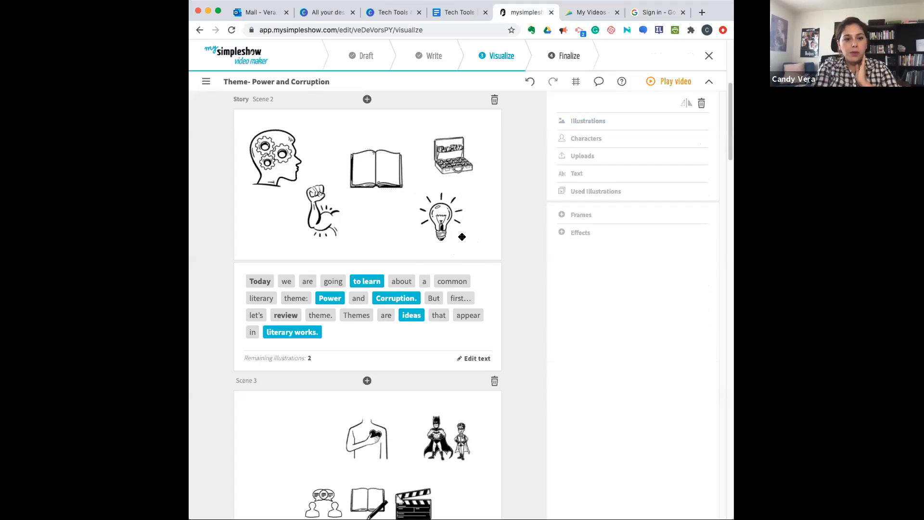
- Add an illustration for the word "expressed" in Scene 3
scroll(448, 265, down, 3)
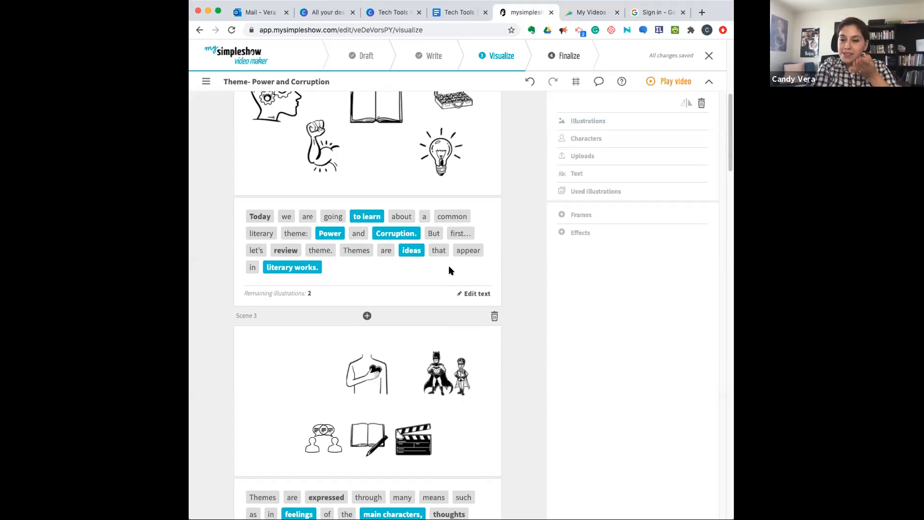
scroll(451, 269, down, 5)
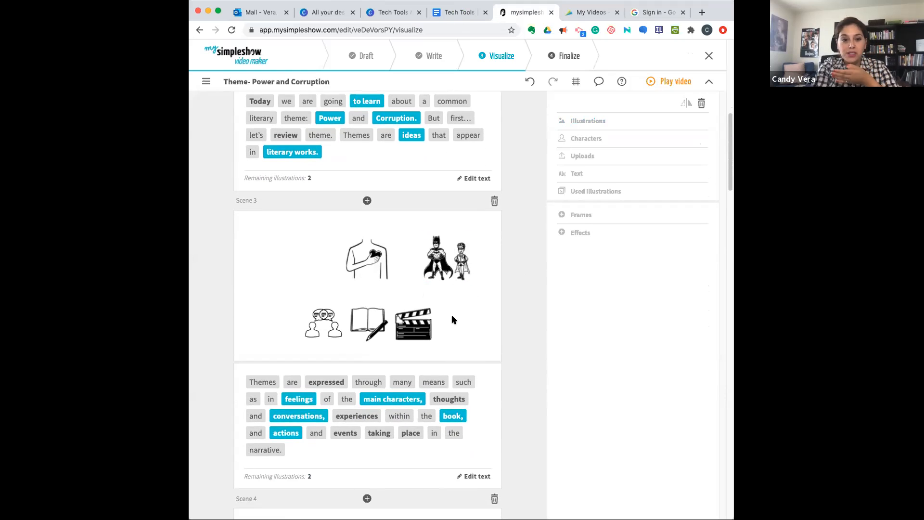
scroll(452, 317, down, 2)
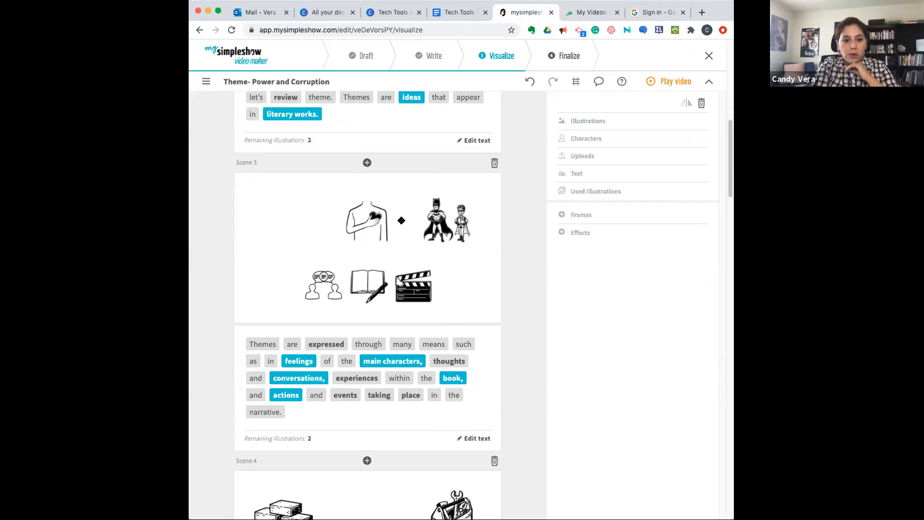
click(325, 344)
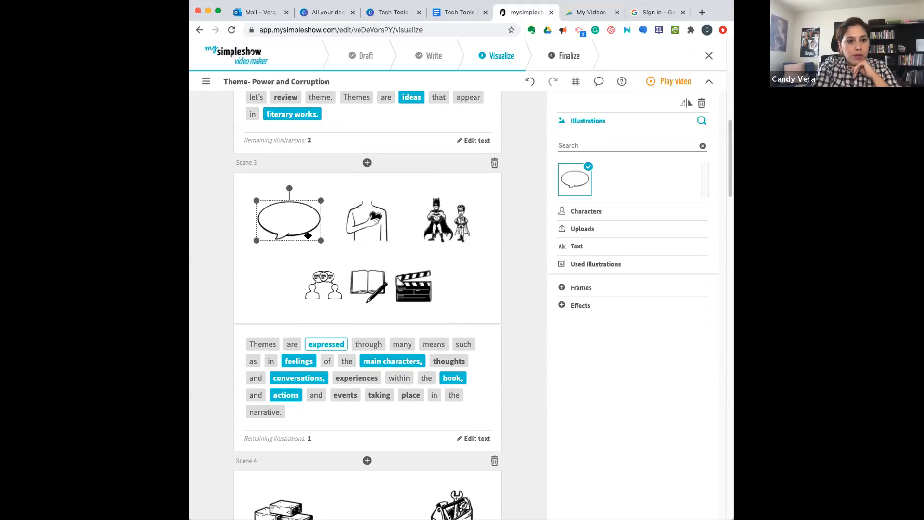
- Examine the range of female characters available as illustrations for the word "expressed" in Scene 3
click(585, 212)
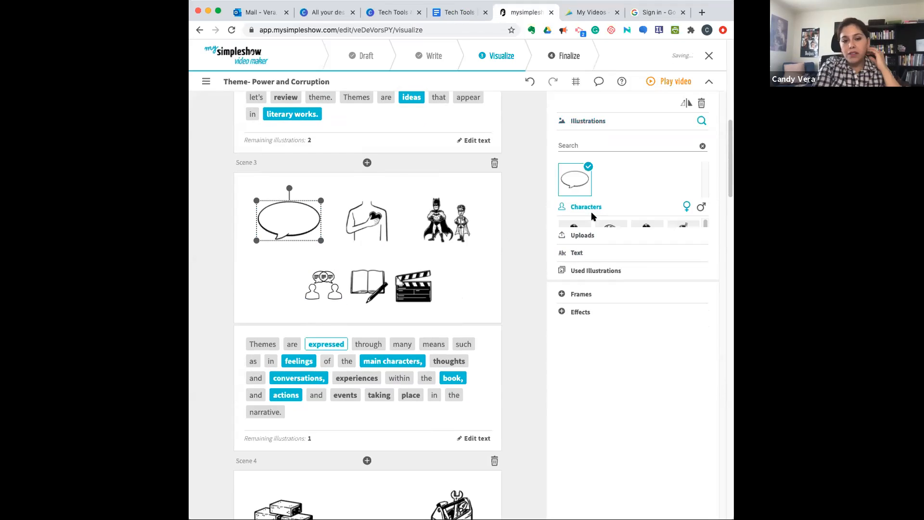
scroll(617, 250, down, 2)
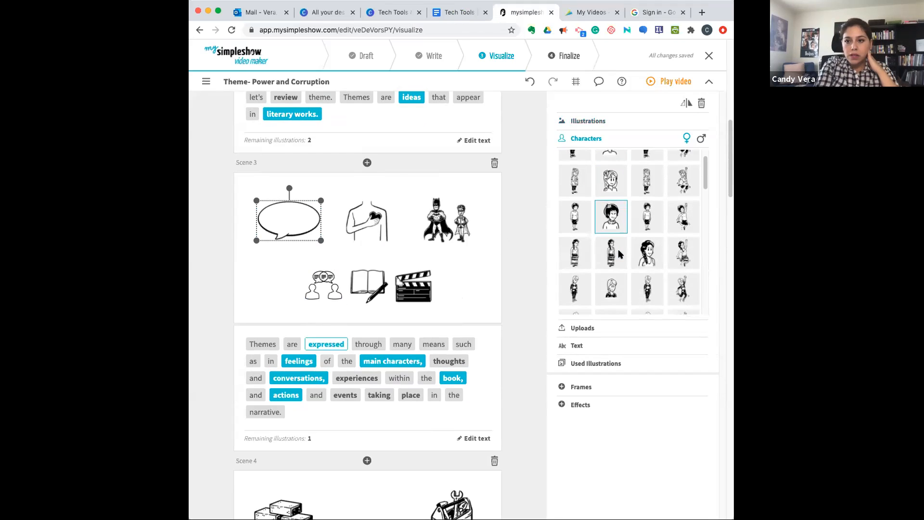
scroll(617, 249, up, 1)
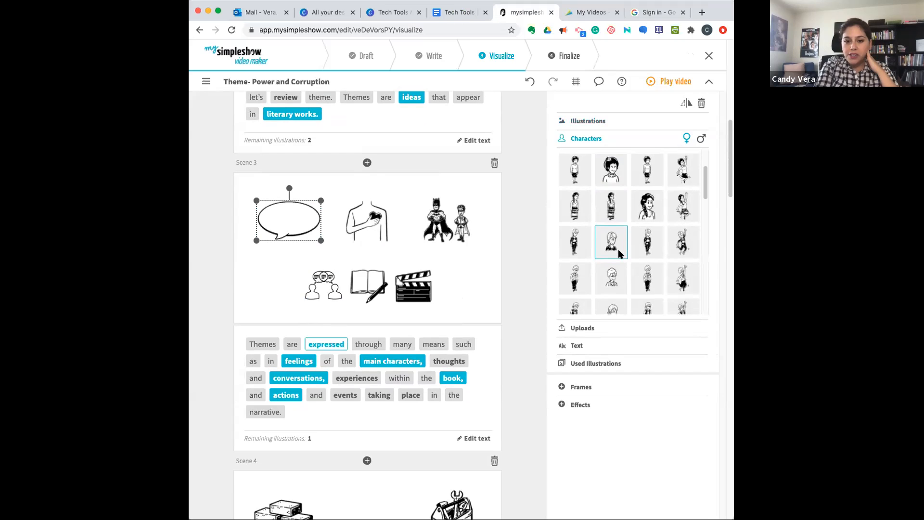
scroll(619, 253, up, 2)
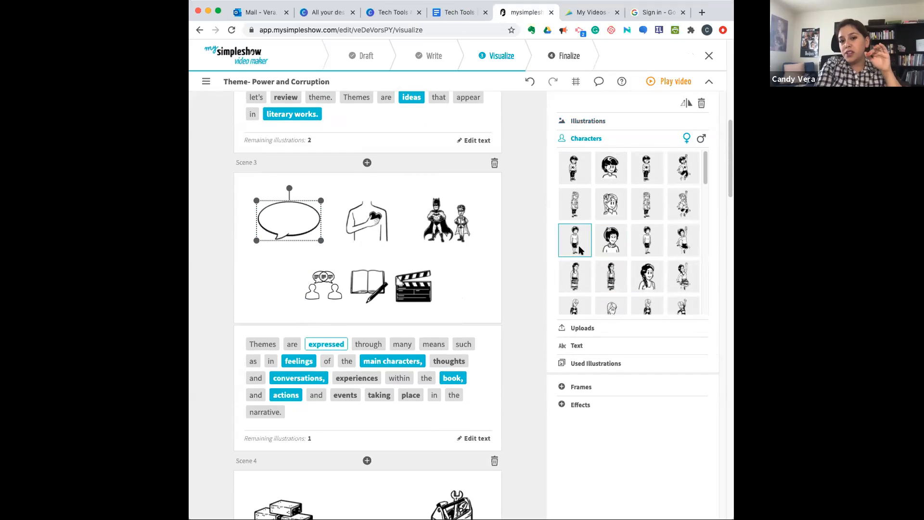
scroll(686, 255, down, 10)
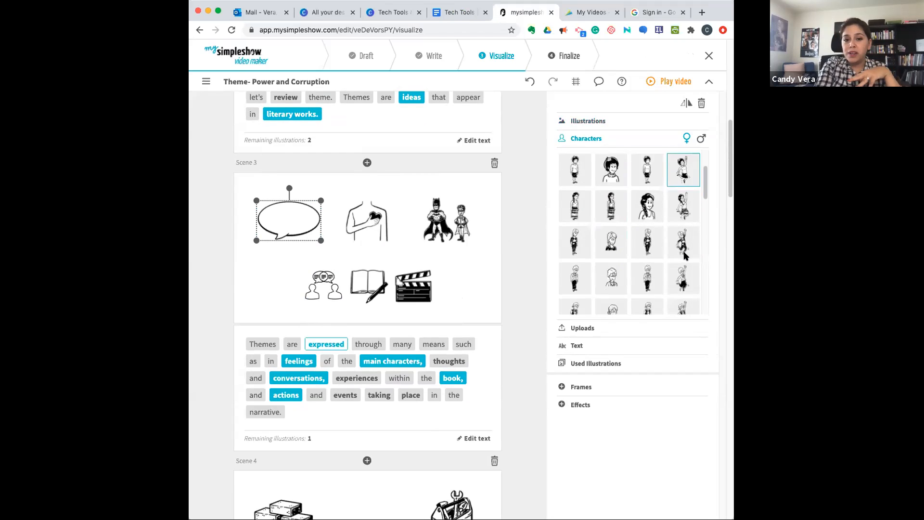
scroll(686, 255, down, 5)
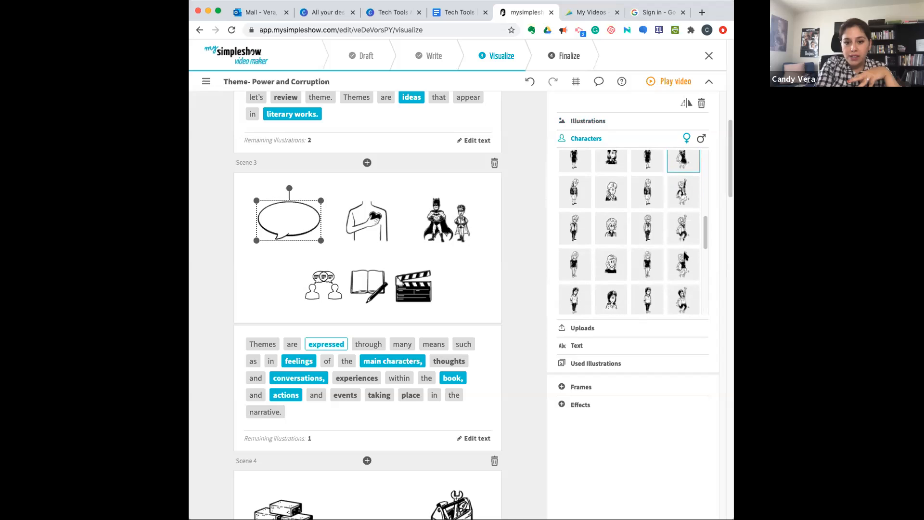
scroll(686, 255, down, 3)
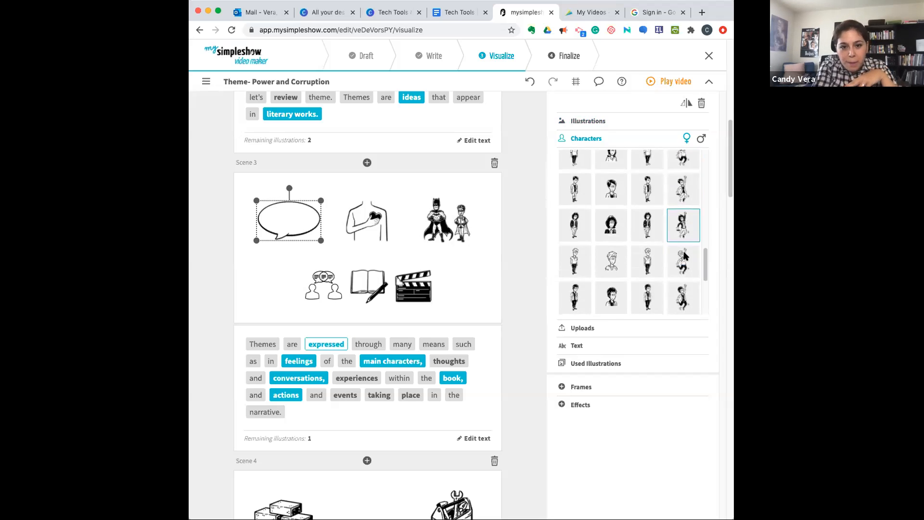
scroll(686, 255, down, 4)
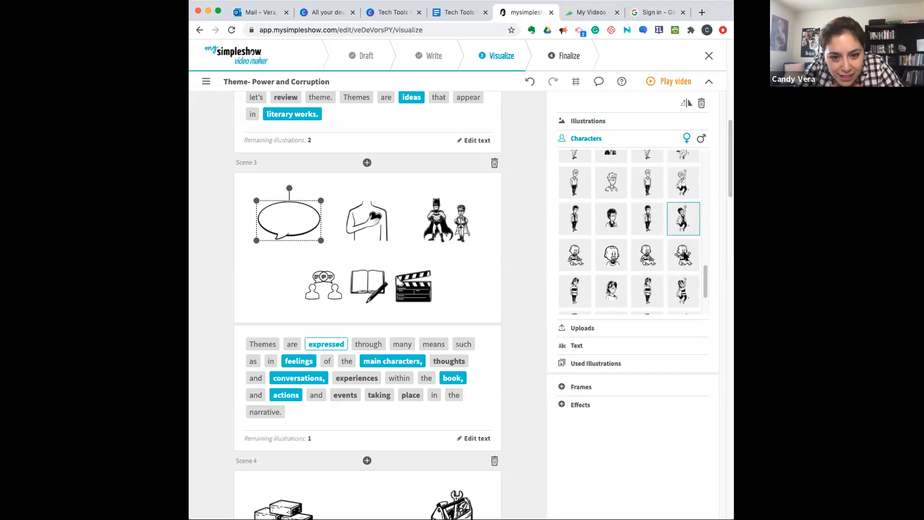
scroll(685, 255, down, 1)
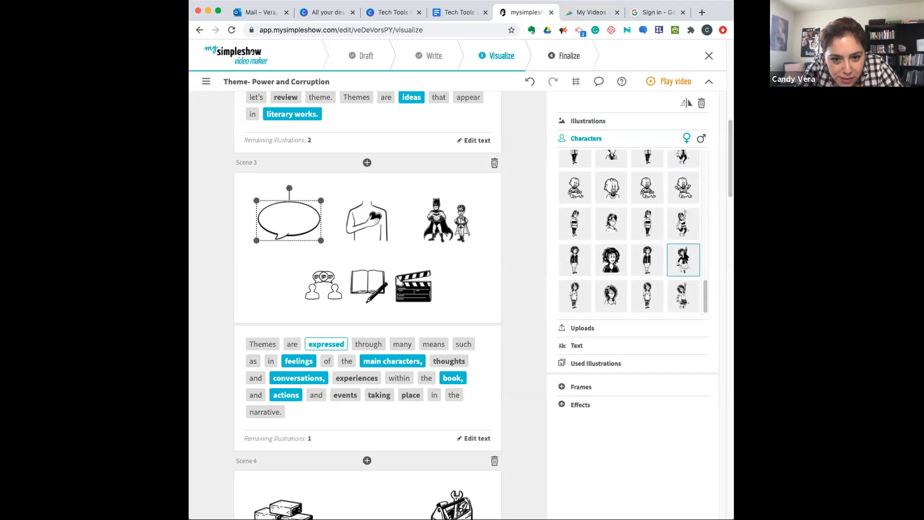
- Try a short-haired character portrait for "expressed" in Scene 3 and remove that word's illustration
scroll(679, 246, up, 5)
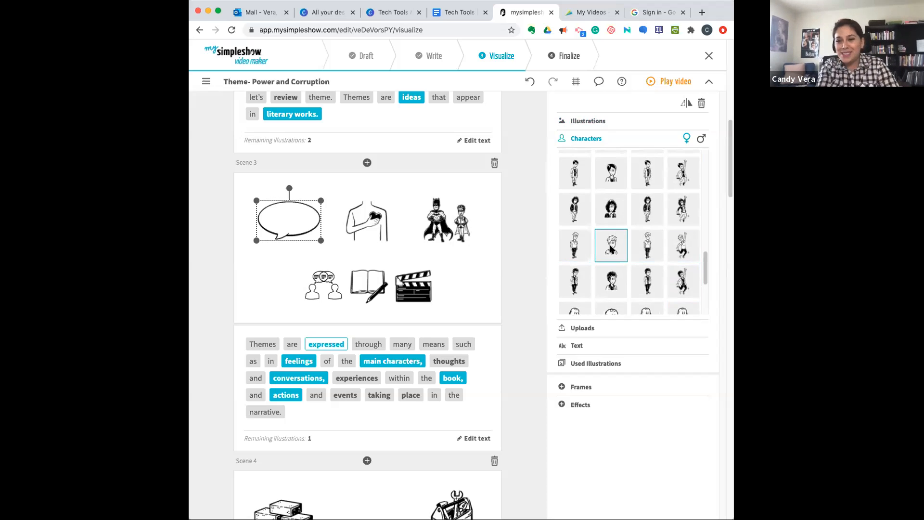
click(610, 249)
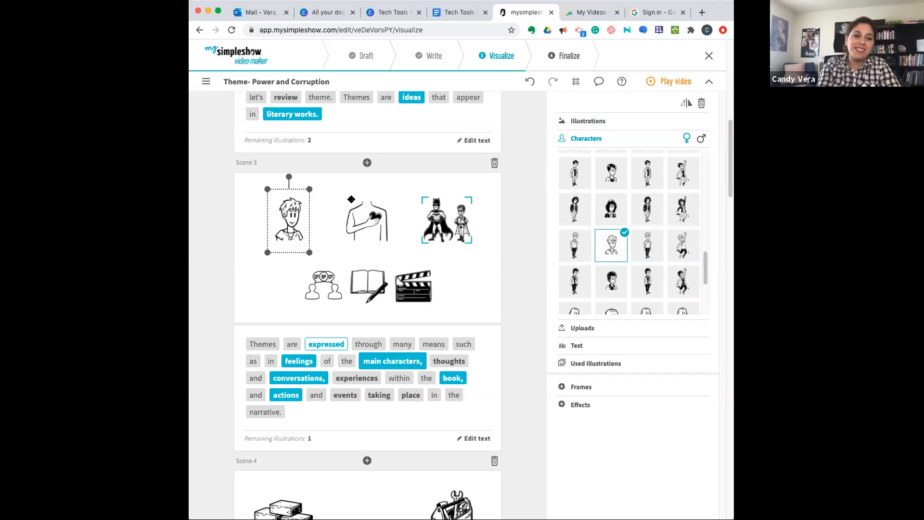
key(Delete)
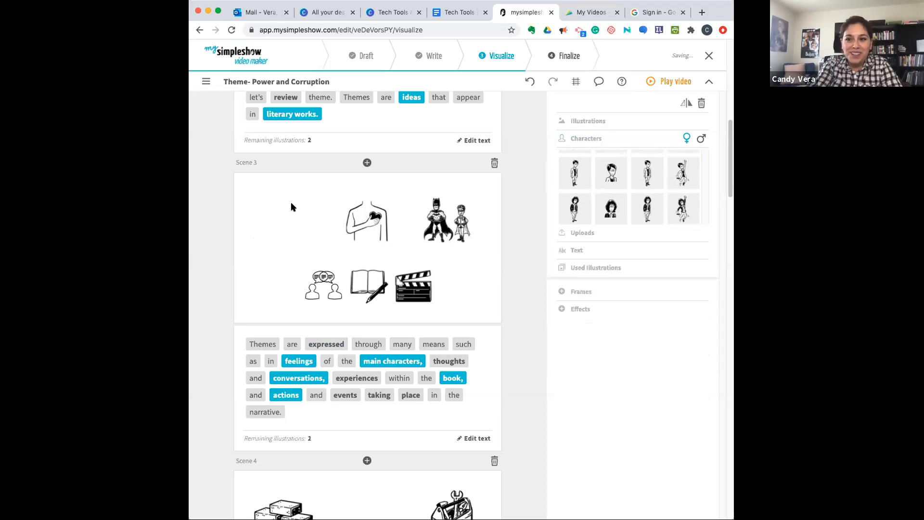
- Move Scene 3's "feelings" illustration into the empty upper-left spot of the scene and add the thought cloud for "thoughts"
click(296, 361)
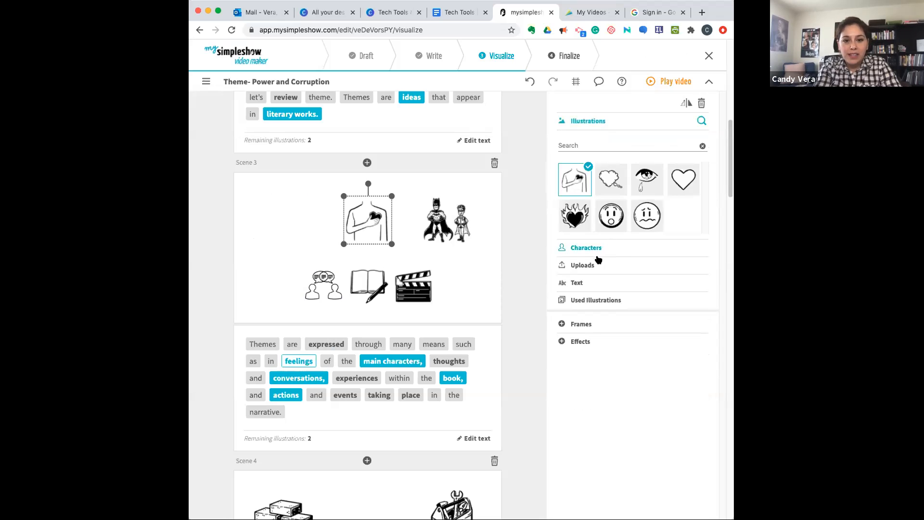
click(589, 265)
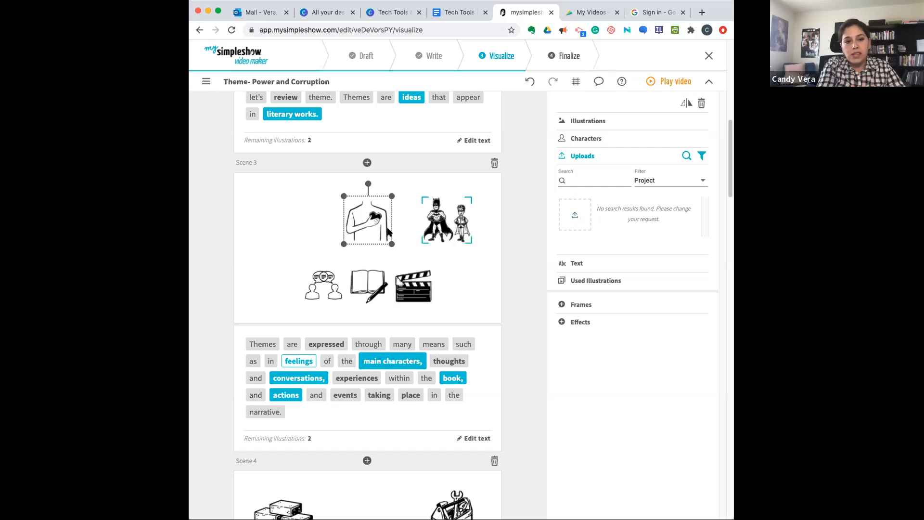
drag(365, 230, 276, 232)
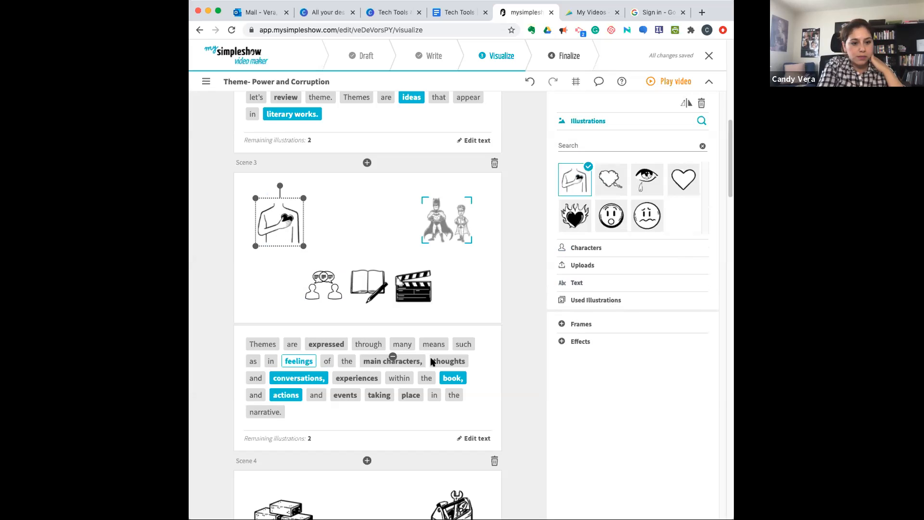
click(448, 361)
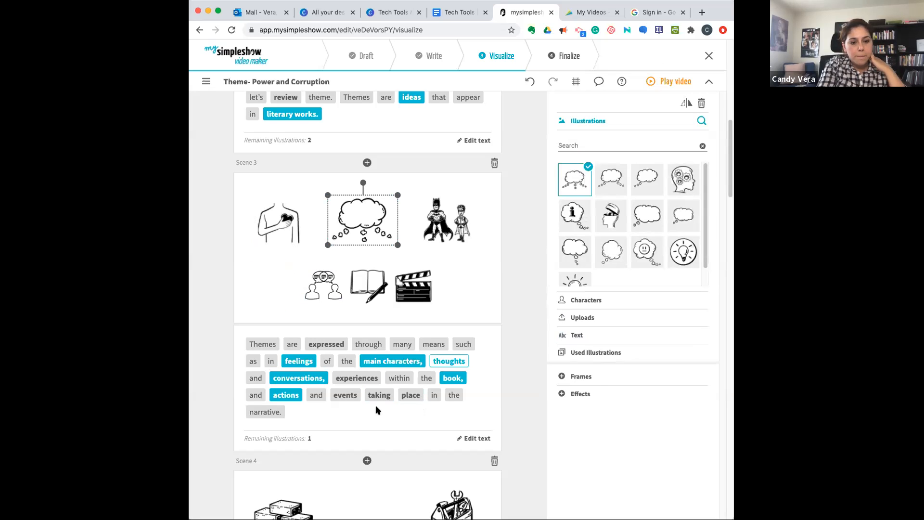
- Replace the "literary work" toolbox in Scene 4 with the open book from the illustrations already used in the project
scroll(378, 409, down, 1)
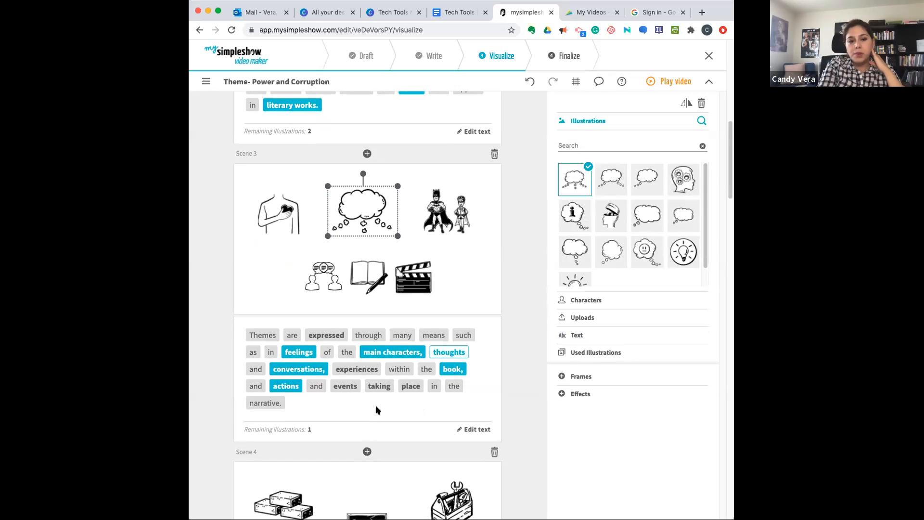
scroll(378, 409, down, 1)
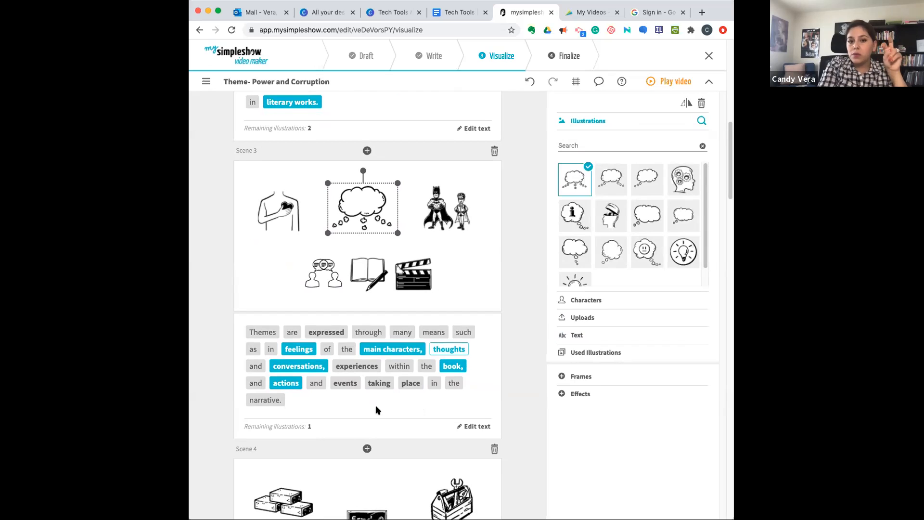
scroll(376, 409, down, 1)
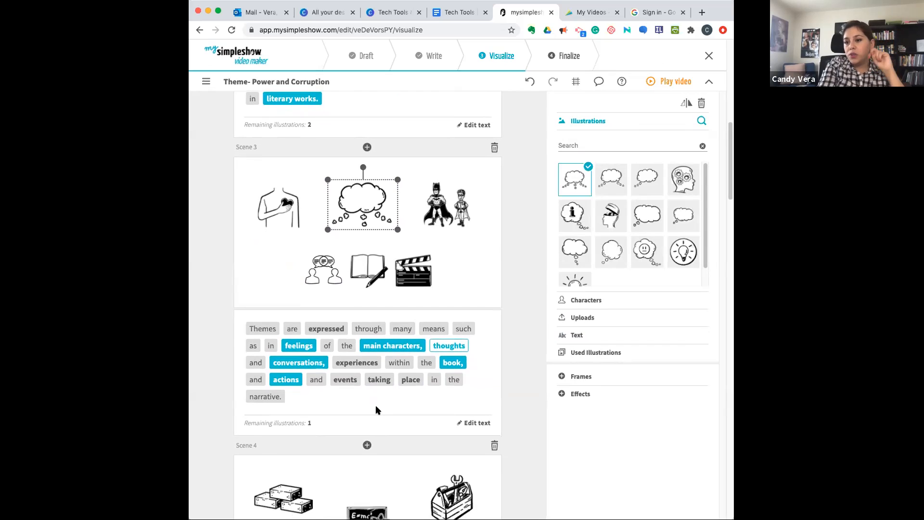
scroll(376, 409, down, 1)
scroll(376, 409, down, 10)
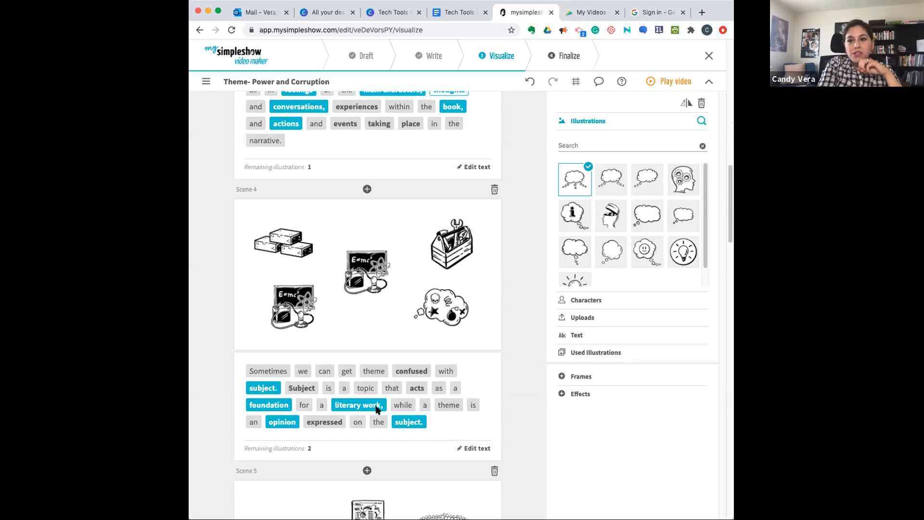
mouse_move(377, 408)
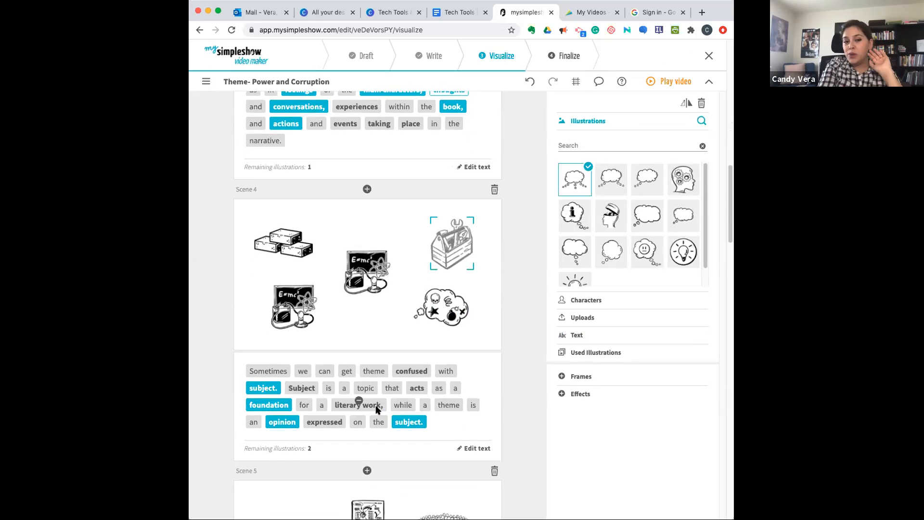
mouse_move(354, 426)
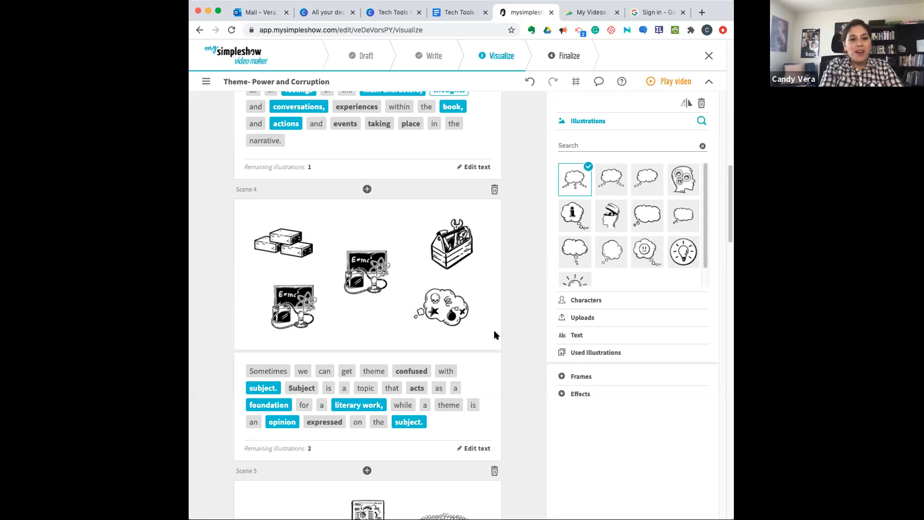
scroll(370, 298, down, 1)
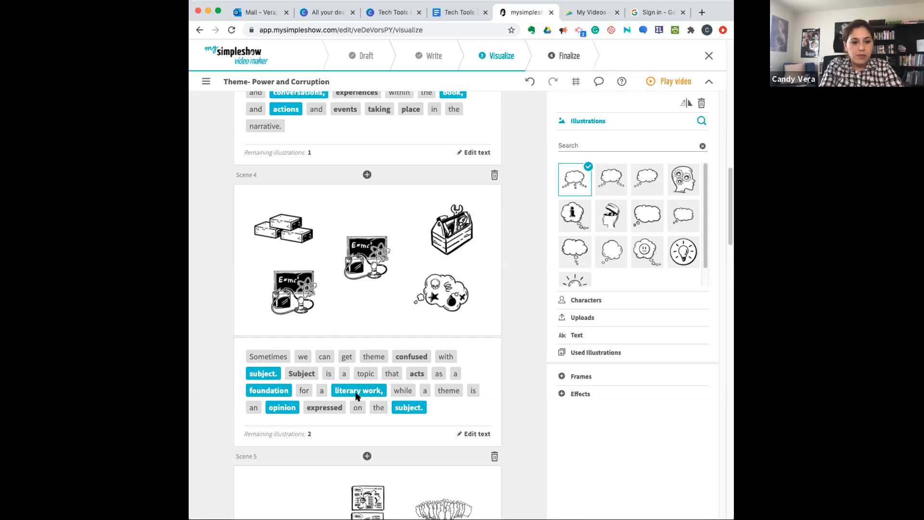
click(368, 394)
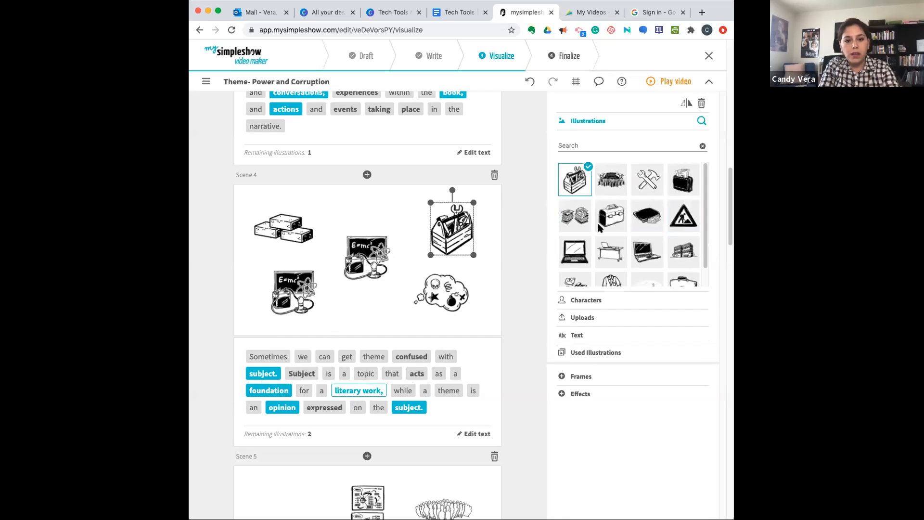
click(592, 352)
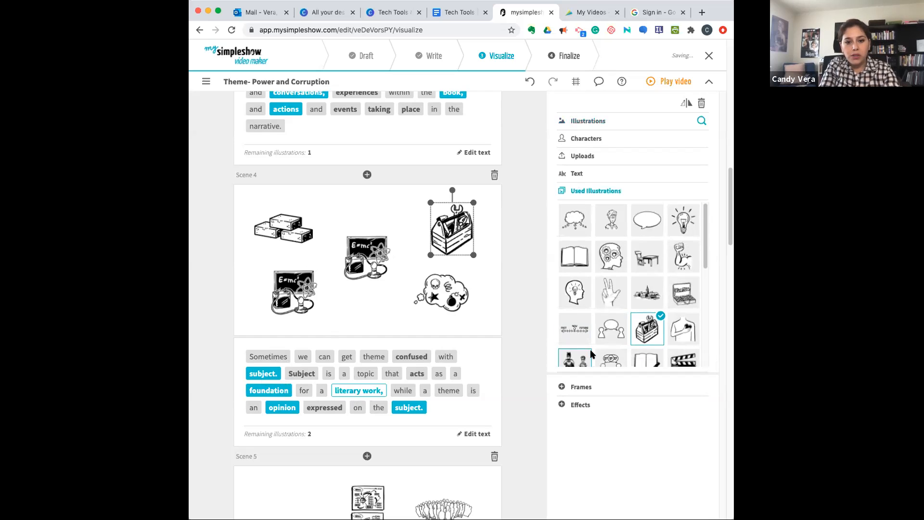
click(575, 258)
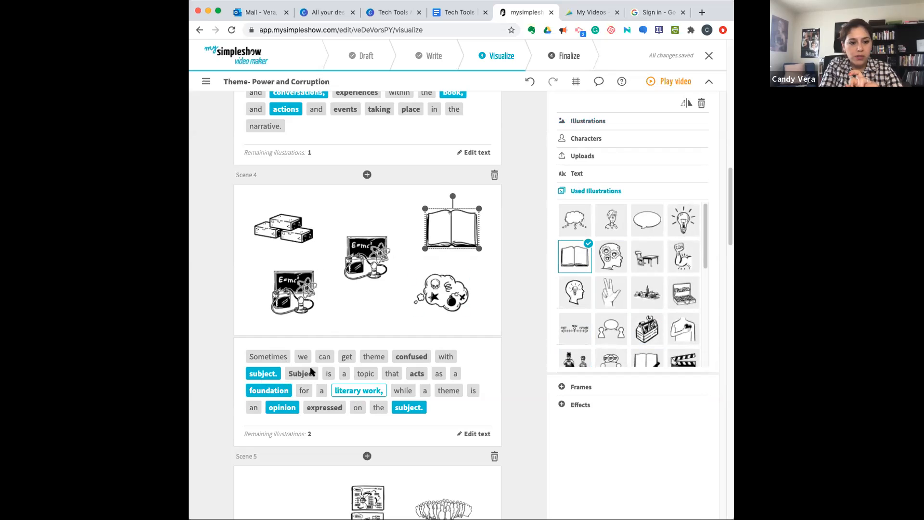
- Remove the illustration for the last "subject" in Scene 4 and move the remaining science chalkboard toward the scene's centre
click(287, 408)
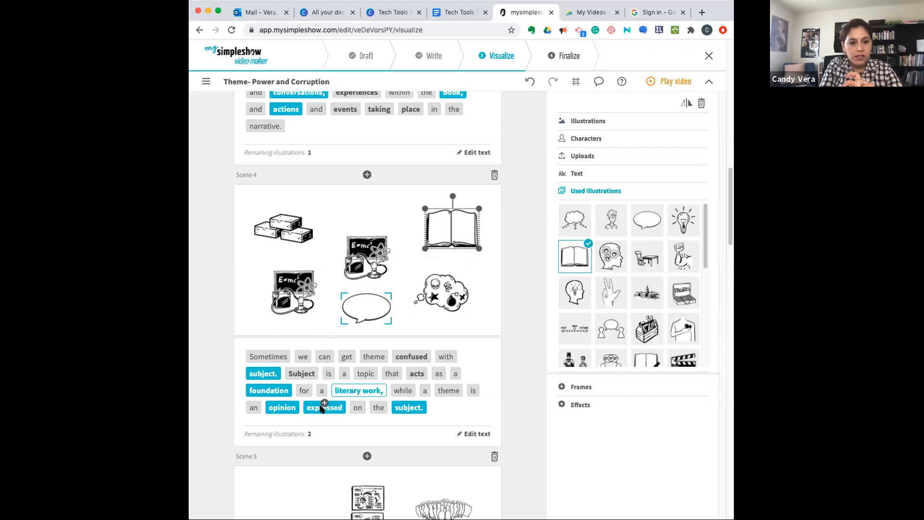
click(409, 404)
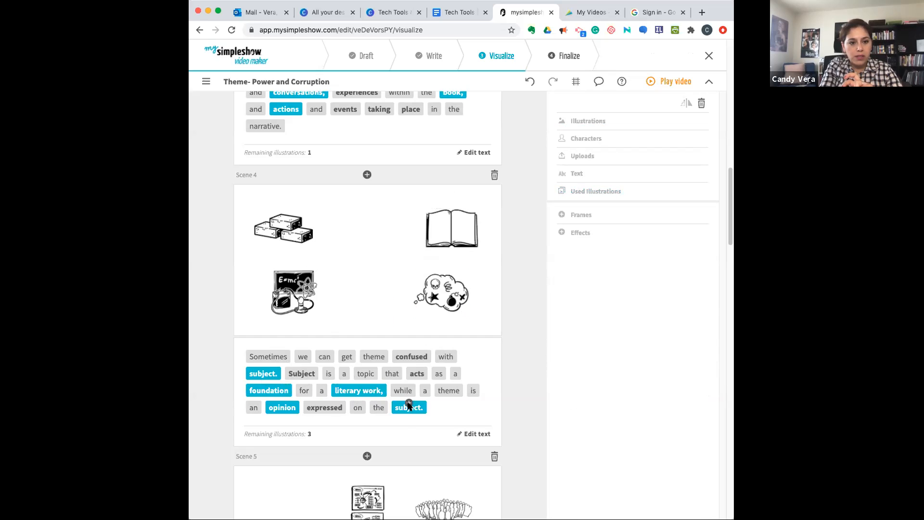
drag(289, 294, 343, 266)
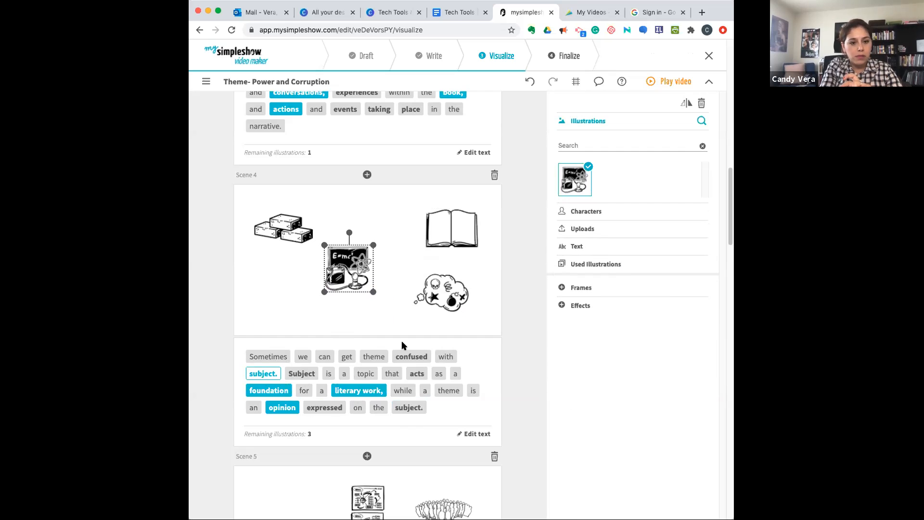
- Illustrate "Power" in Scene 5 with the flexed arm and "Corruption" with the briefcase of money
scroll(488, 389, down, 5)
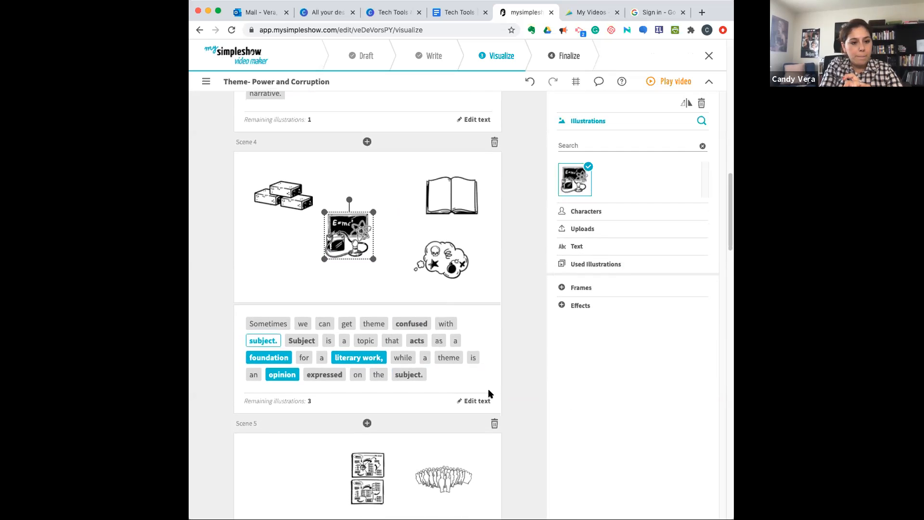
scroll(488, 392, down, 2)
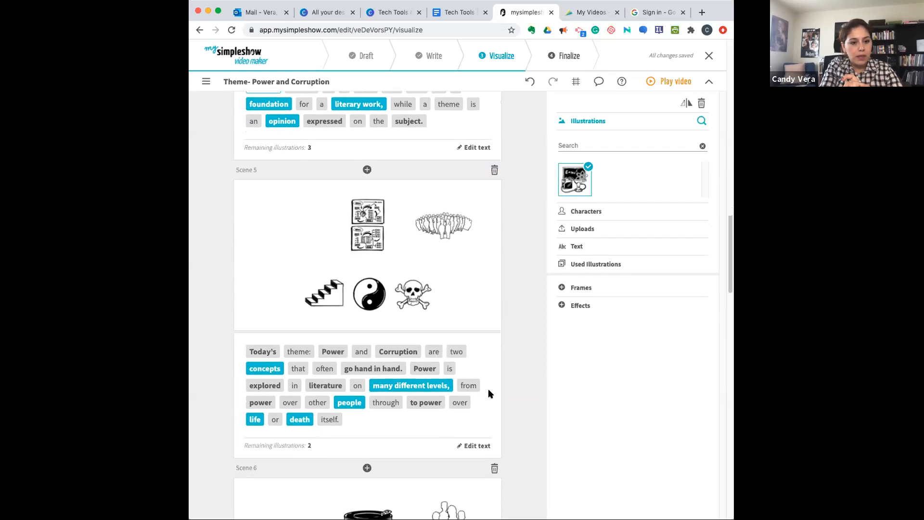
click(335, 352)
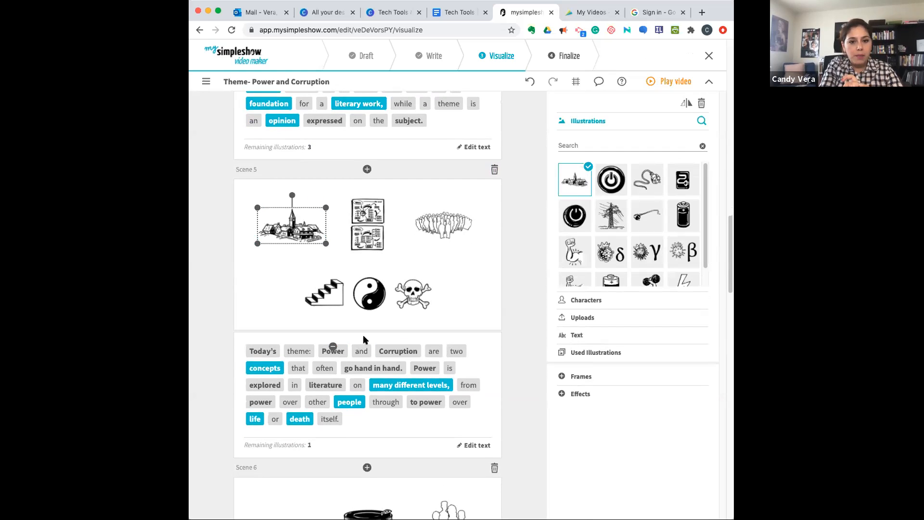
click(563, 255)
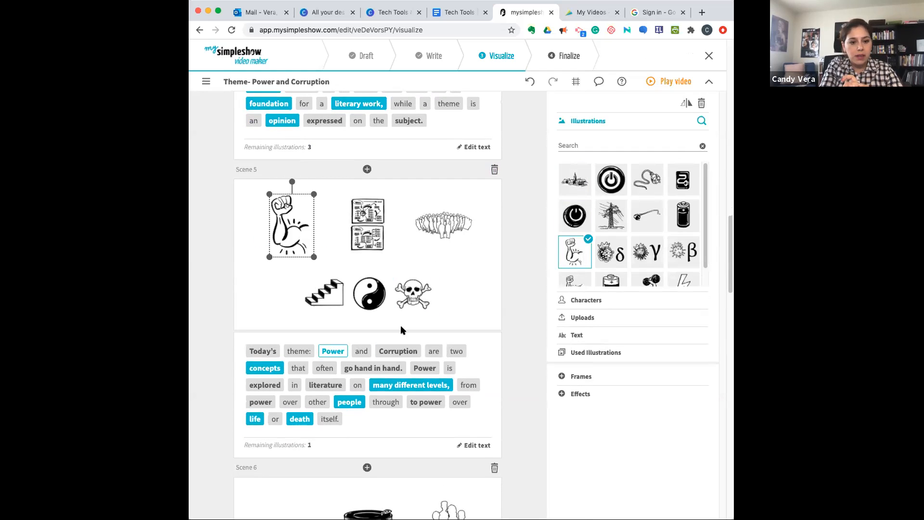
click(403, 350)
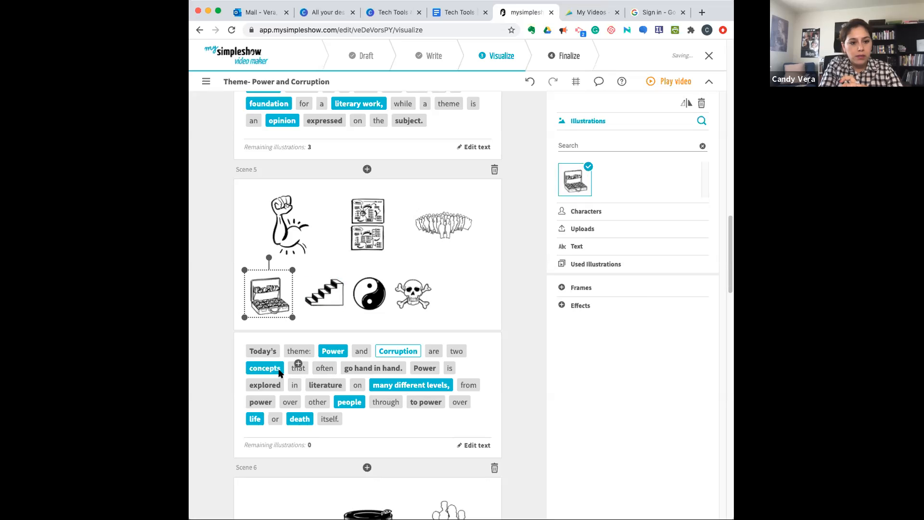
- Try to add an illustration for "go hand in hand" in Scene 5, and space the skull and yin-yang symbol further apart
click(369, 369)
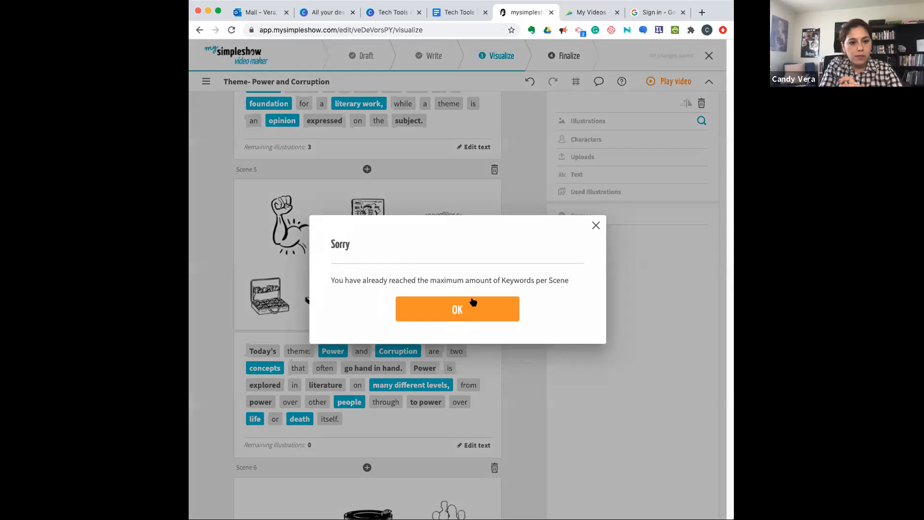
click(595, 227)
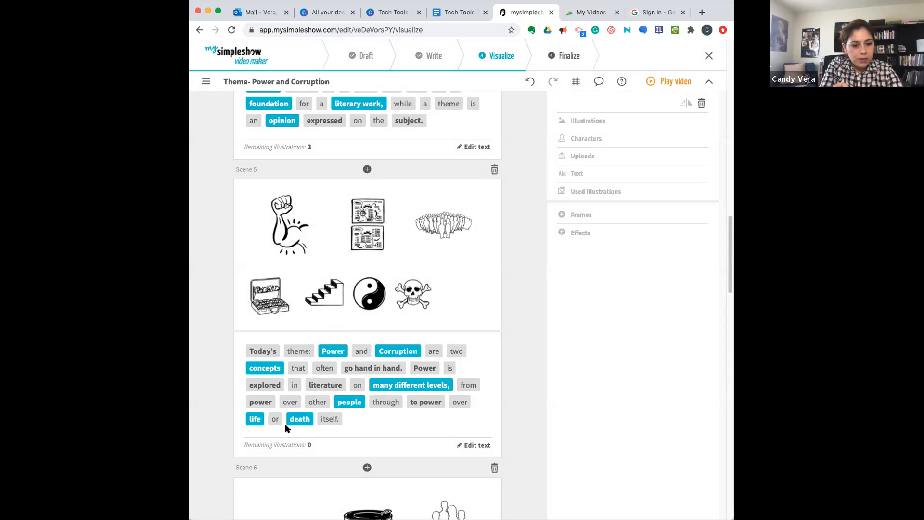
drag(413, 294, 442, 291)
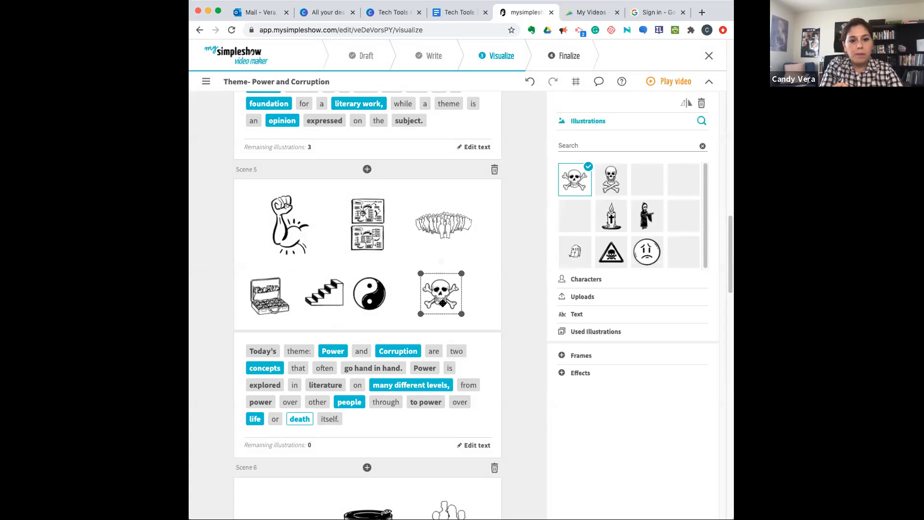
drag(385, 300, 395, 300)
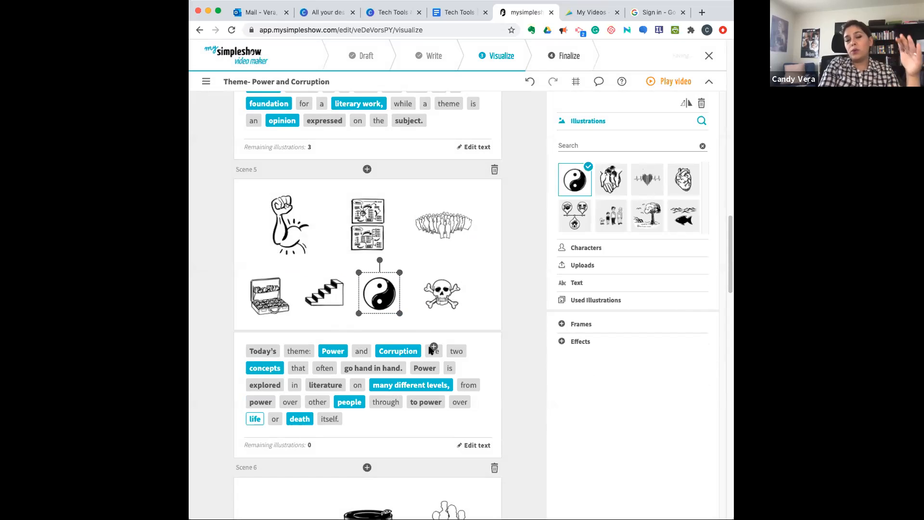
- Examine the custom text options and the frames available for the "someone" illustration in Scene 6
scroll(429, 349, down, 6)
scroll(430, 349, down, 3)
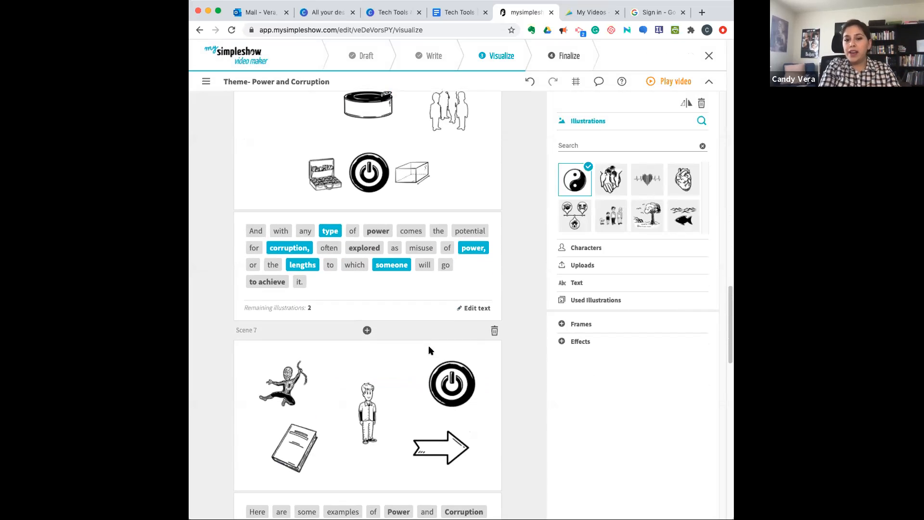
scroll(442, 310, up, 3)
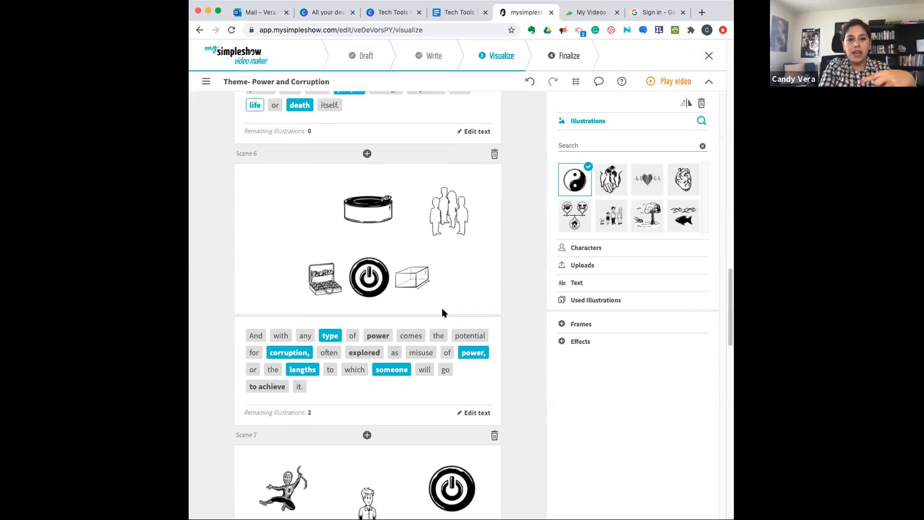
click(575, 282)
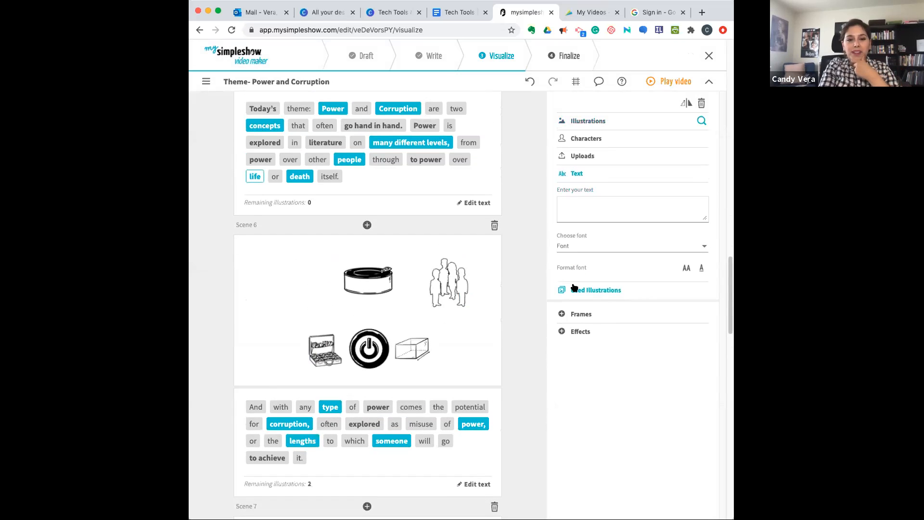
click(576, 211)
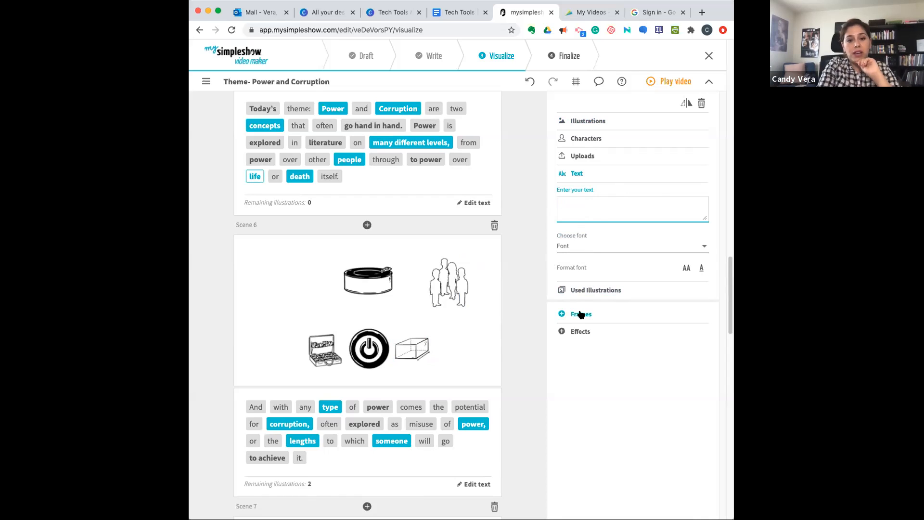
click(443, 287)
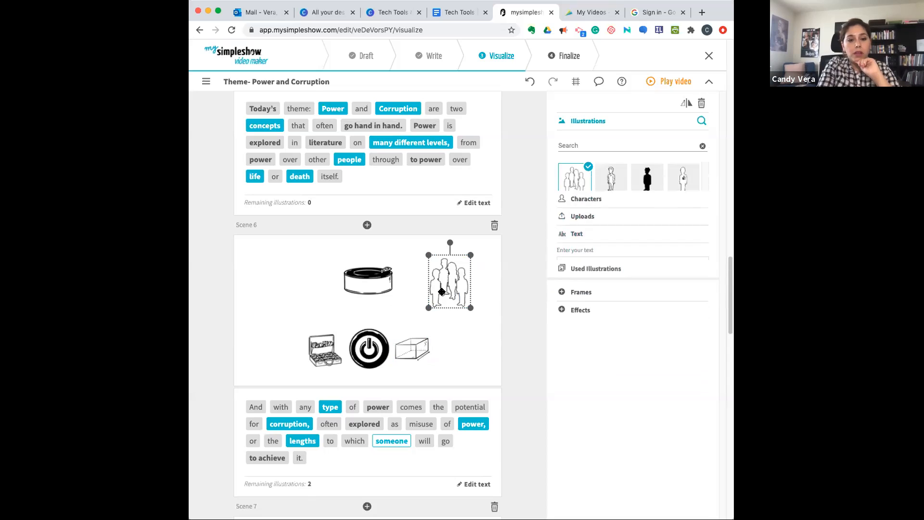
click(586, 288)
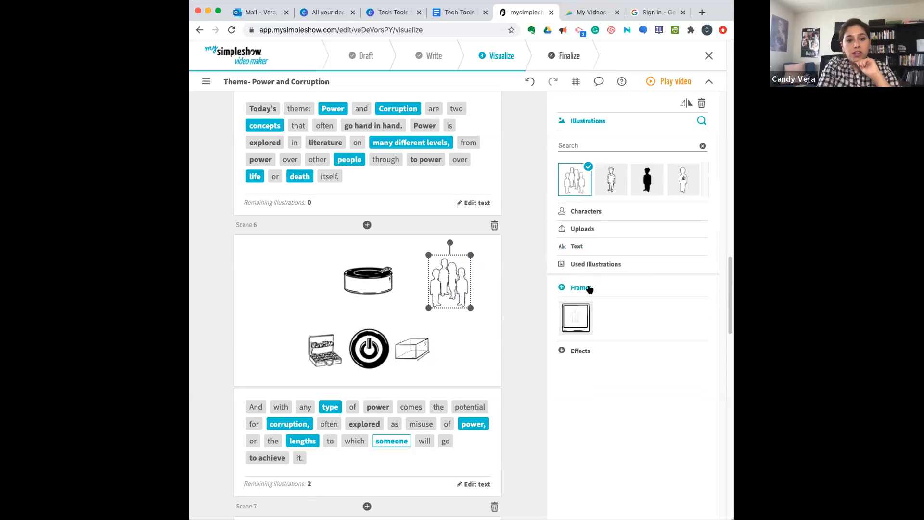
- Add the screen-shaped frame around the group of people illustrating "someone" in Scene 6 and view the available effects
click(577, 316)
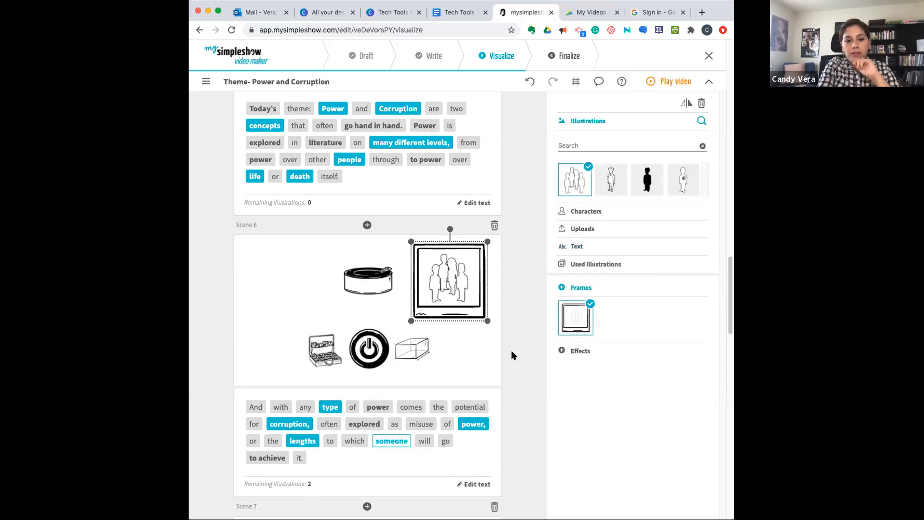
click(585, 354)
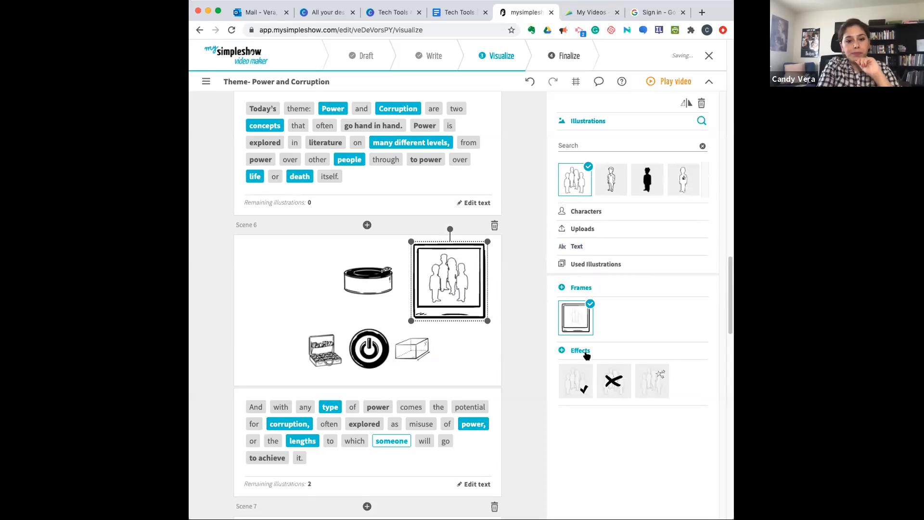
click(581, 353)
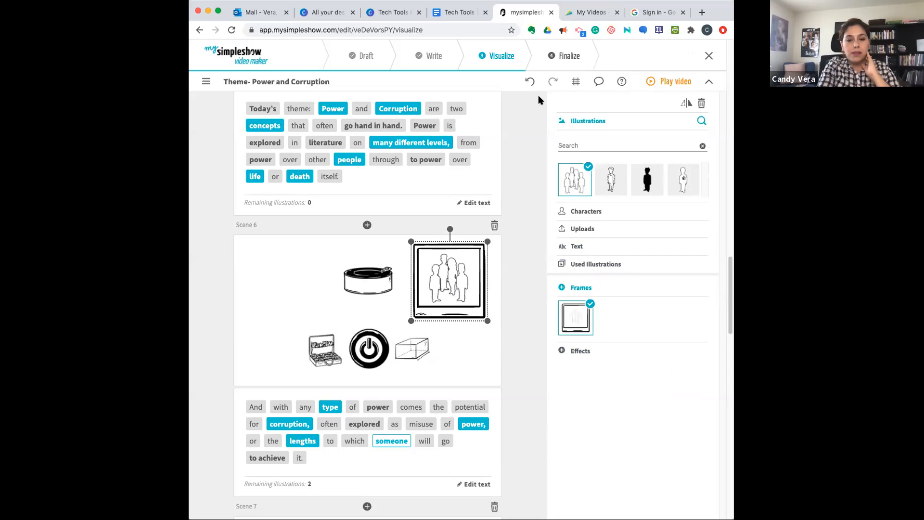
- Proceed to the Finalize stage, dismiss the intro video, and choose the Joanna voice as speaker, previewing its audio
click(567, 60)
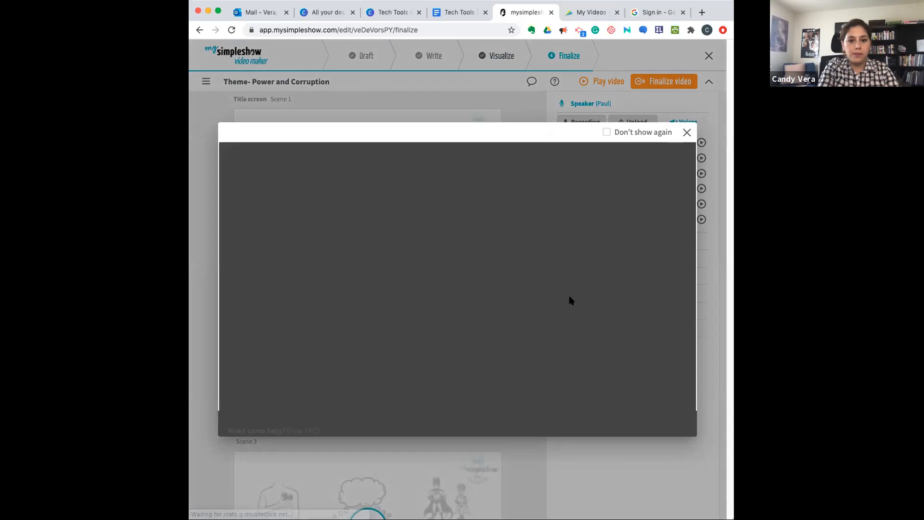
click(683, 133)
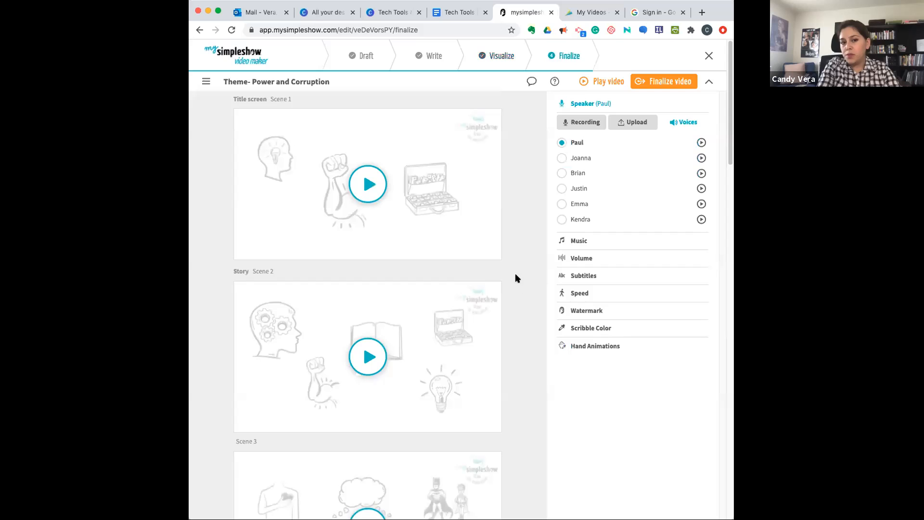
click(370, 187)
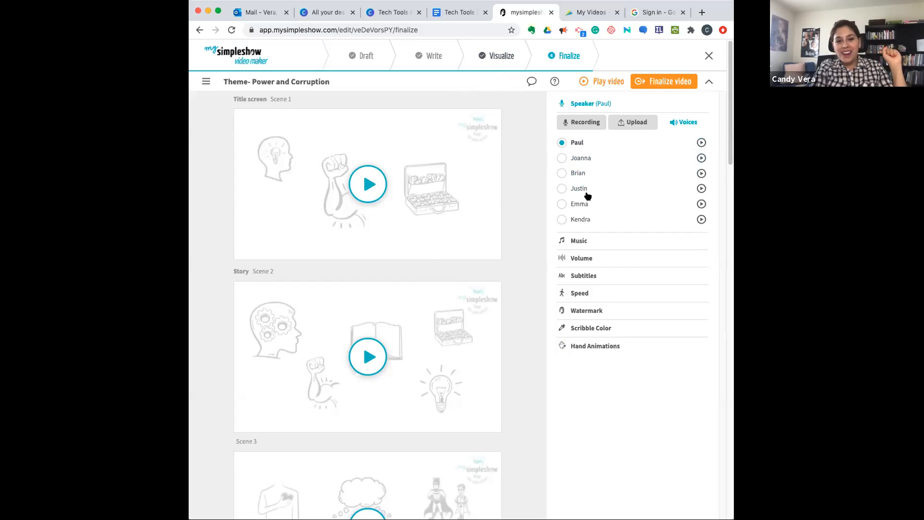
click(701, 189)
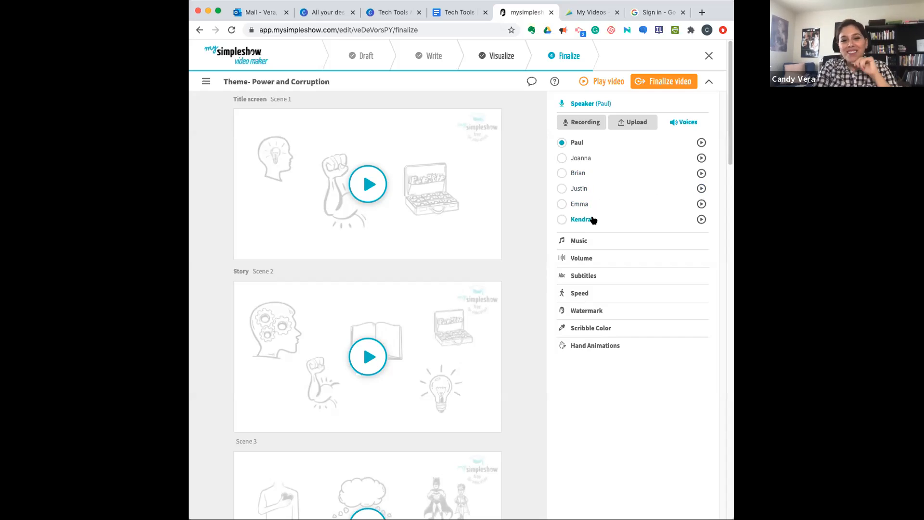
click(562, 158)
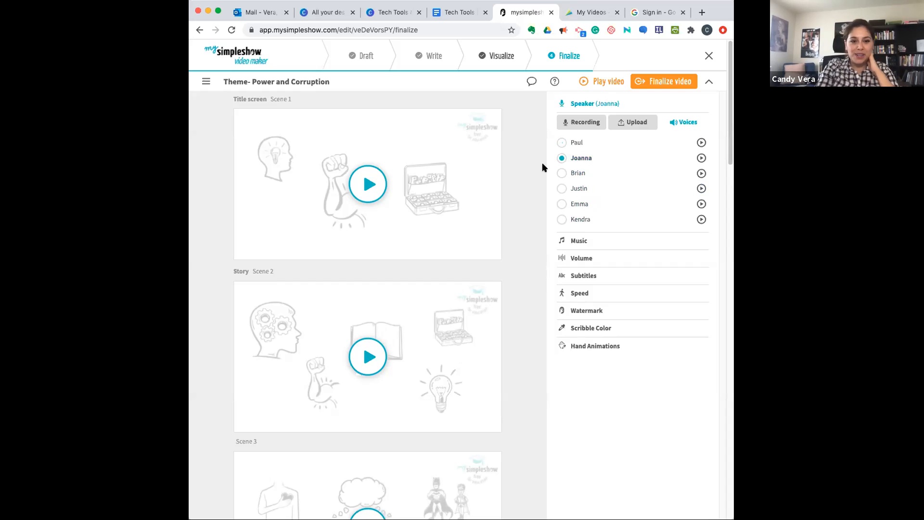
click(701, 158)
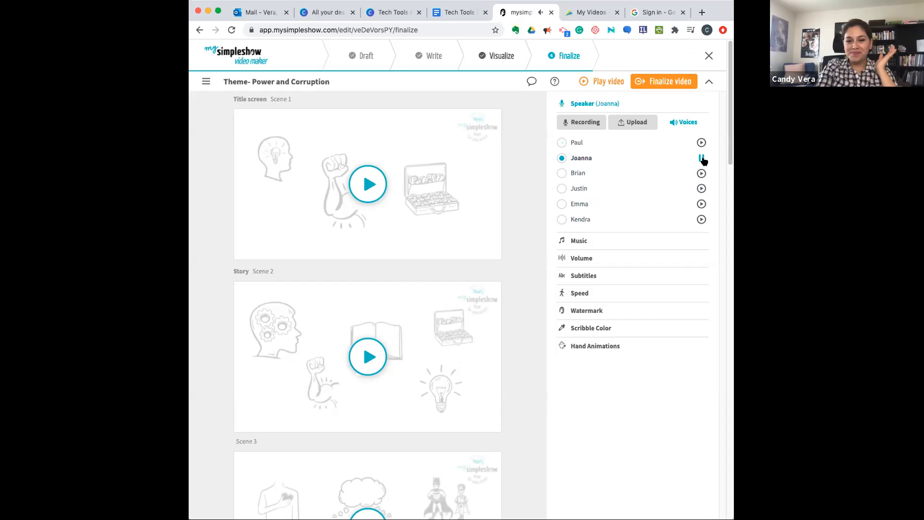
- Turn on subtitles for the video and view the speed setting
click(582, 276)
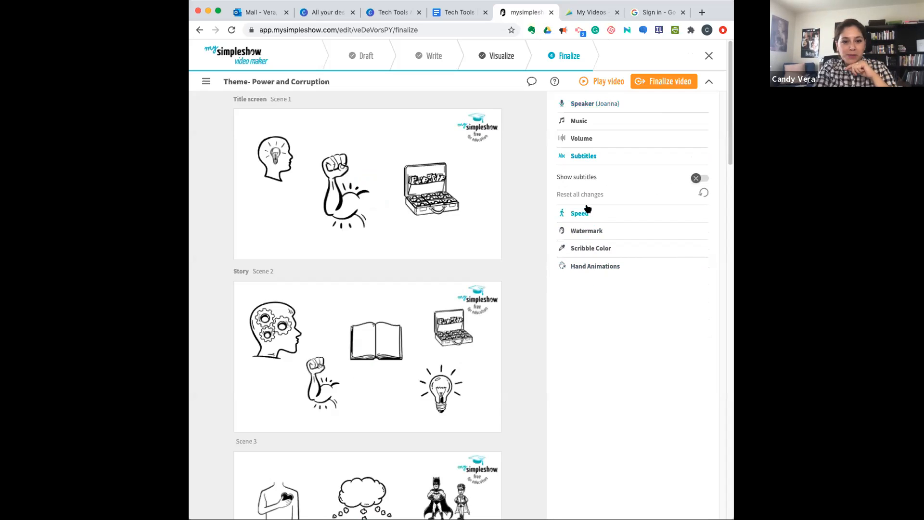
click(702, 178)
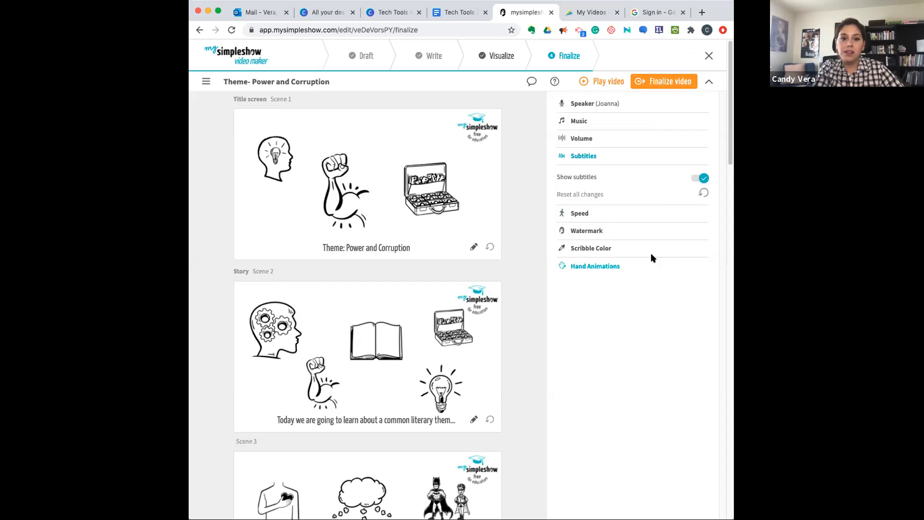
click(579, 214)
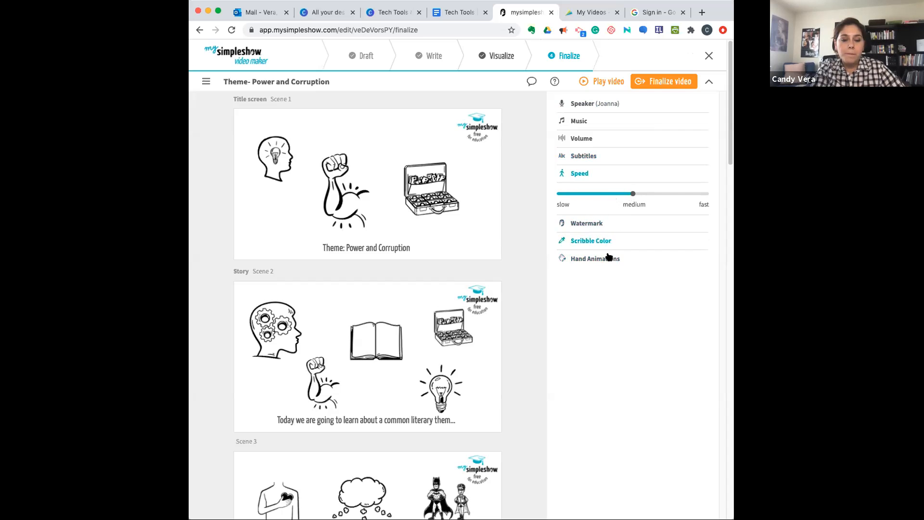
- Set the scribble color of the illustrations to dark orange #BB7307
click(597, 241)
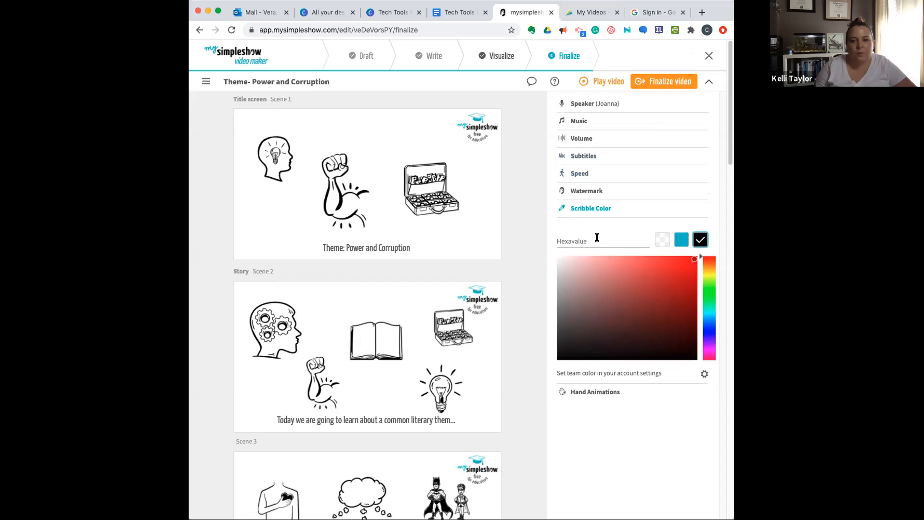
click(702, 267)
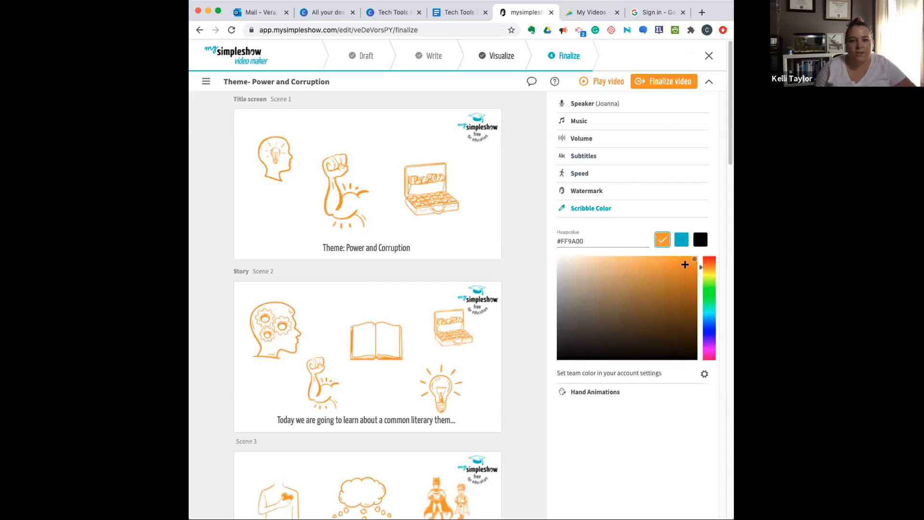
drag(686, 266, 690, 282)
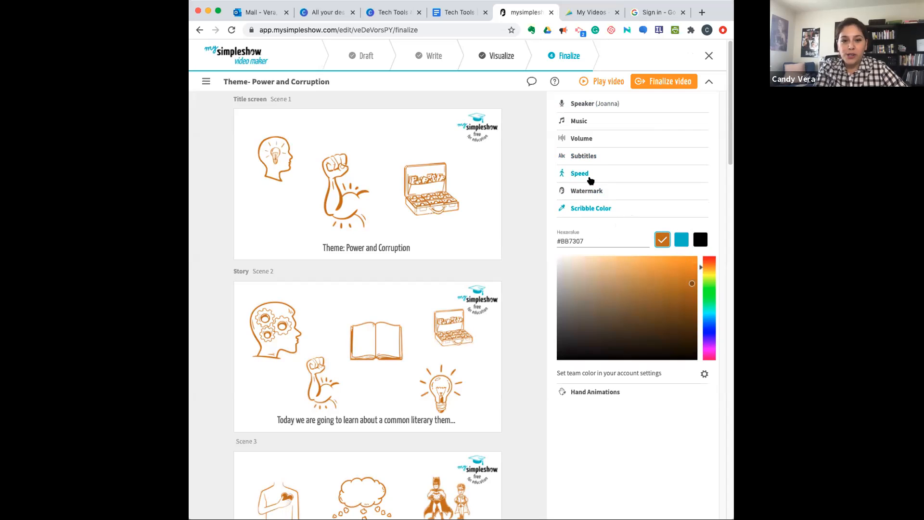
- Lower the speaker and music volumes by one increment each
click(583, 140)
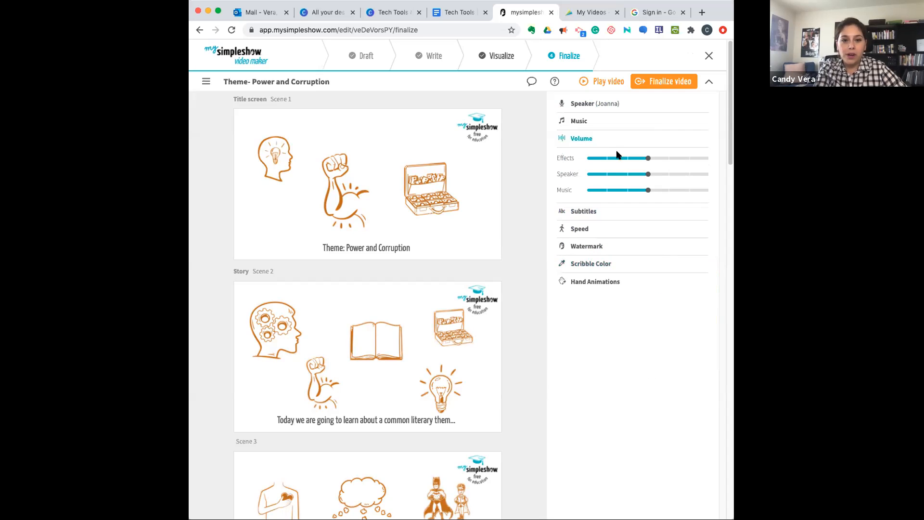
drag(647, 175, 628, 174)
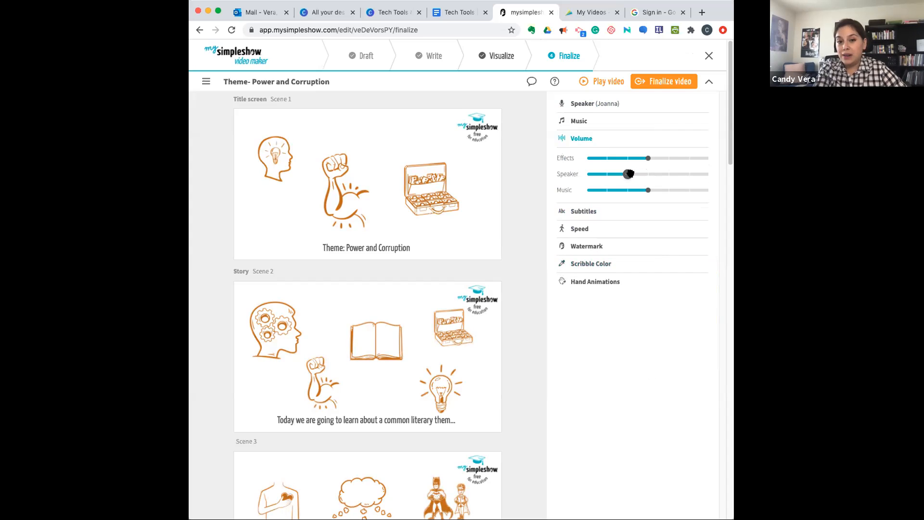
drag(647, 190, 627, 190)
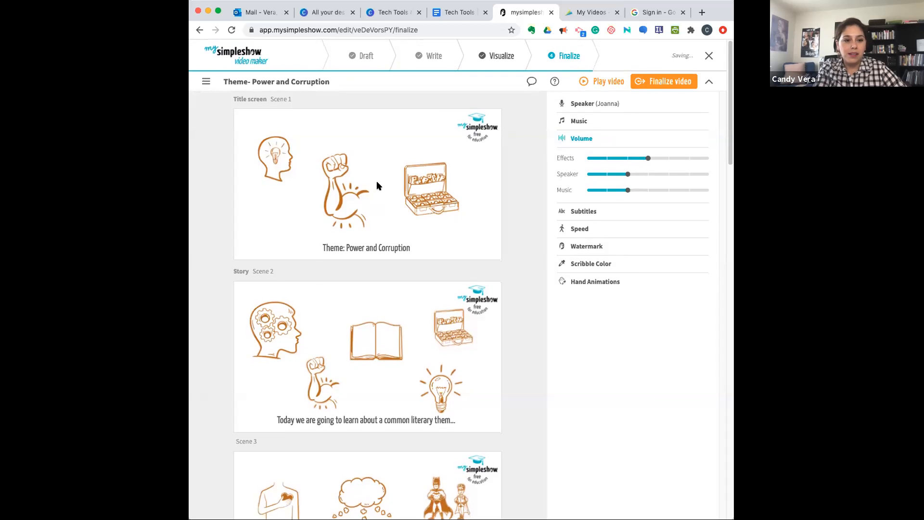
- Choose "funky groove" as the background music and preview it along with "acoustic pop" and "simpleshow original"
click(583, 123)
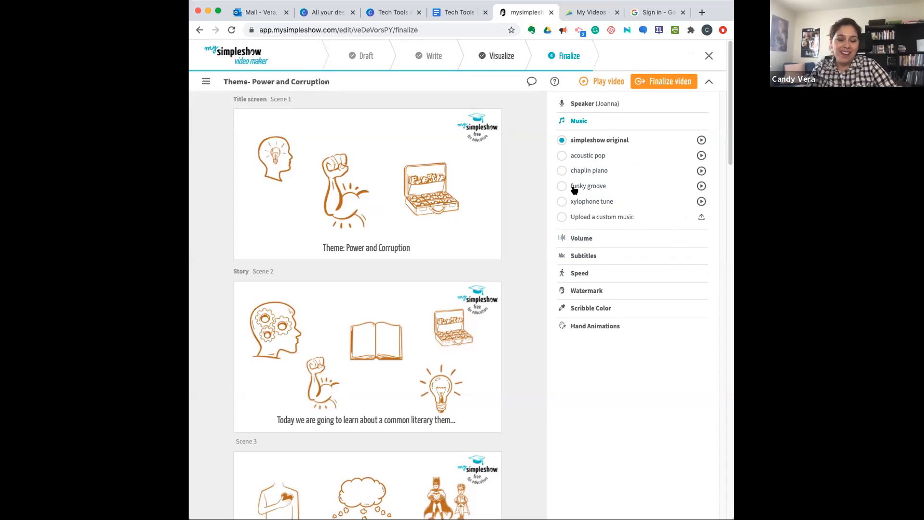
click(562, 186)
click(701, 186)
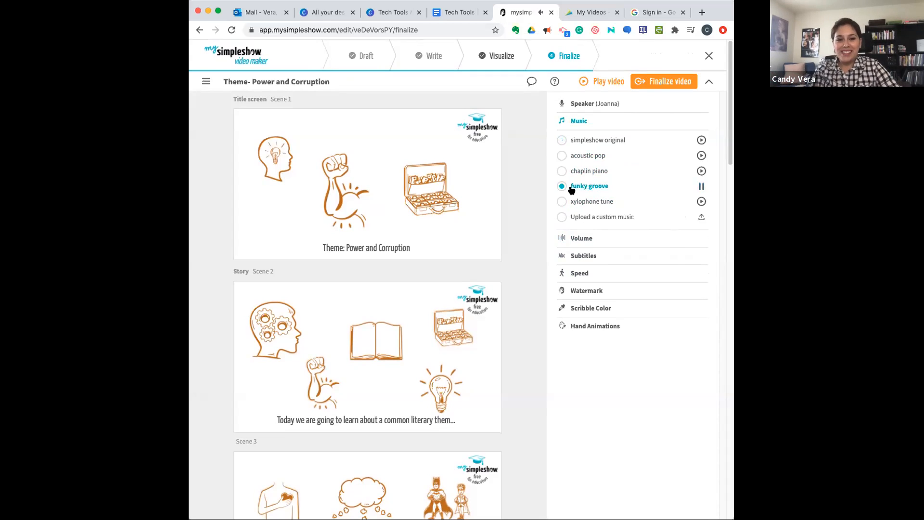
click(701, 186)
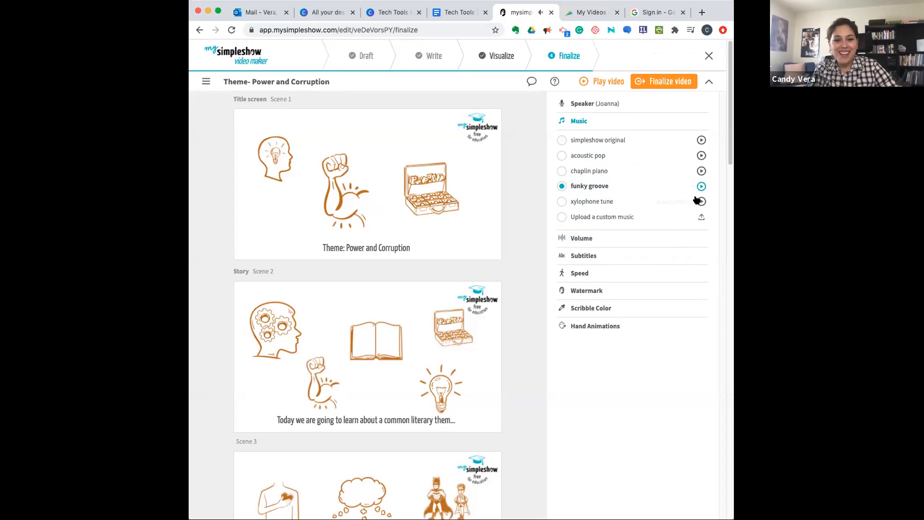
click(701, 155)
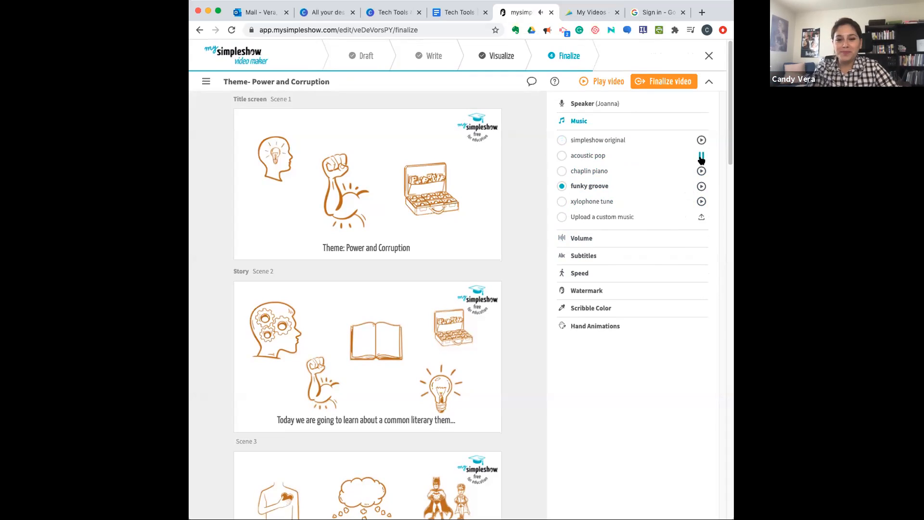
click(701, 140)
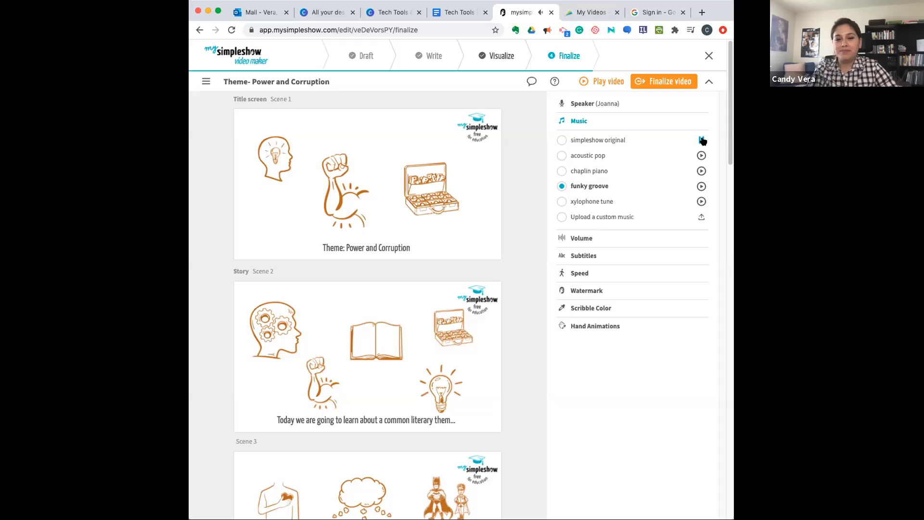
click(703, 141)
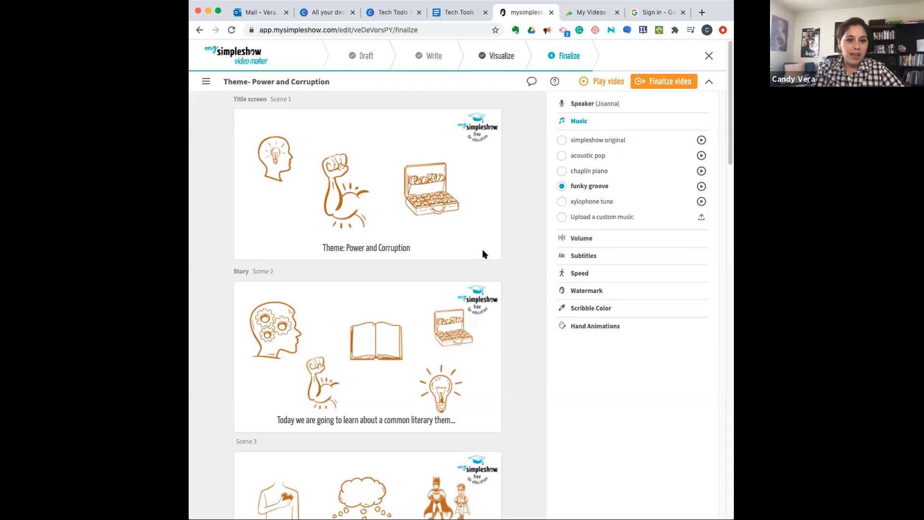
- Play the video preview up to the start of Scene 6, pause it, and close the player
click(599, 82)
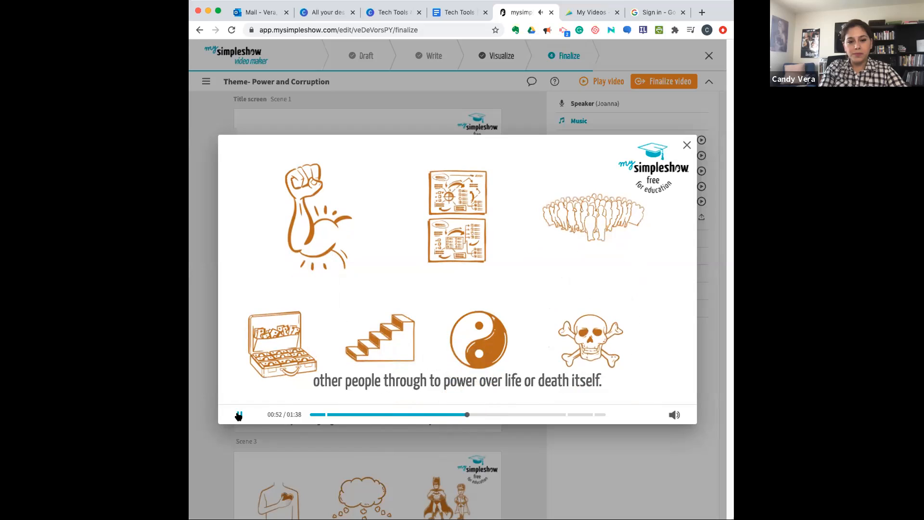
click(239, 415)
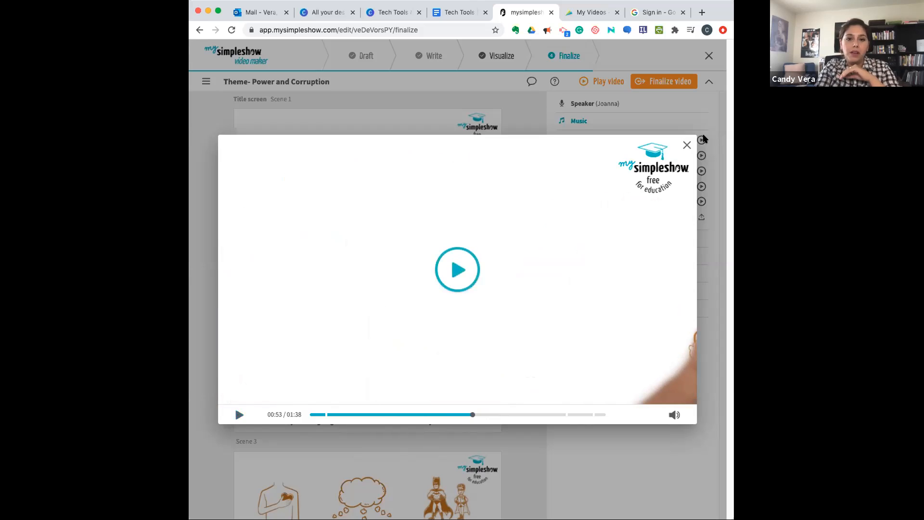
click(686, 147)
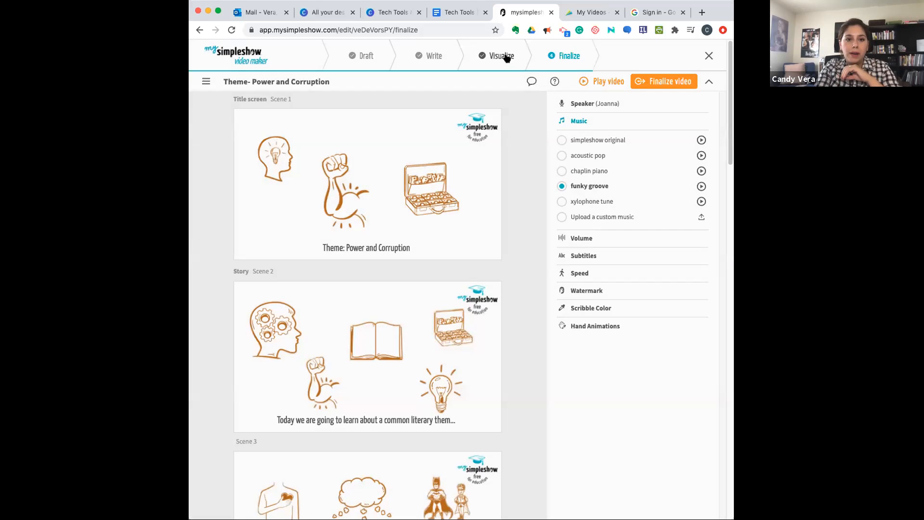
- Return to the Visualize stage, dismiss its intro video, and remove the illustration for "Theme:" in Scene 1
click(501, 55)
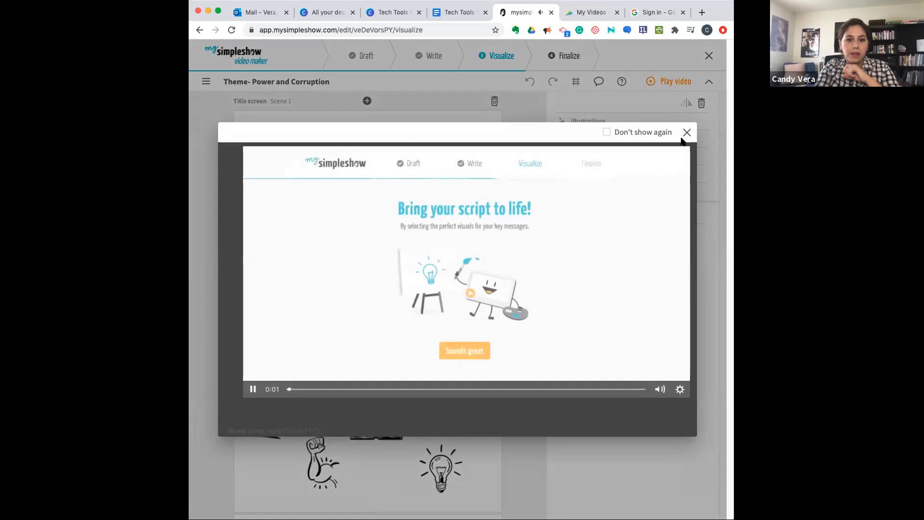
click(688, 132)
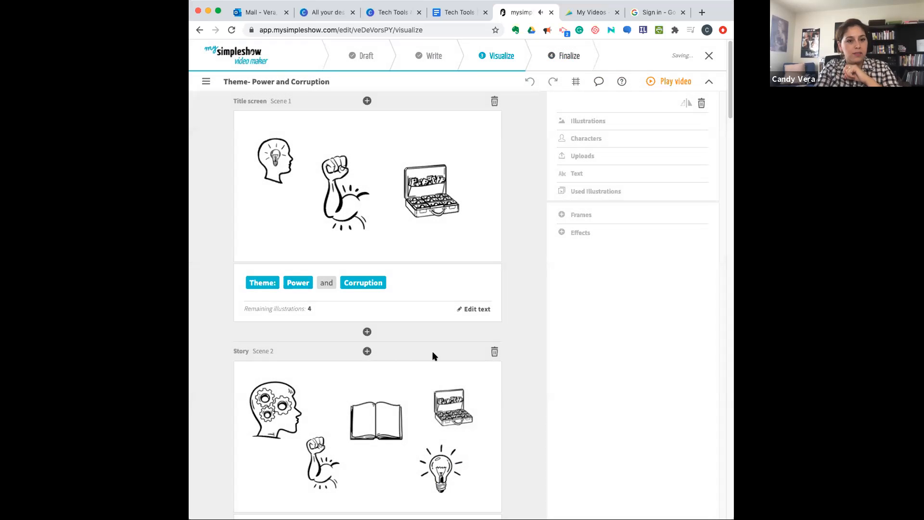
scroll(433, 355, down, 2)
scroll(432, 355, down, 2)
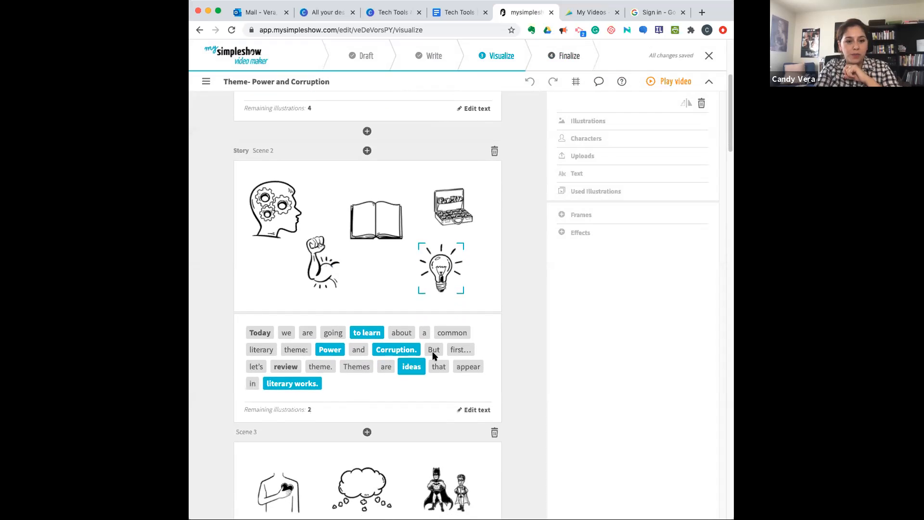
scroll(377, 386, up, 2)
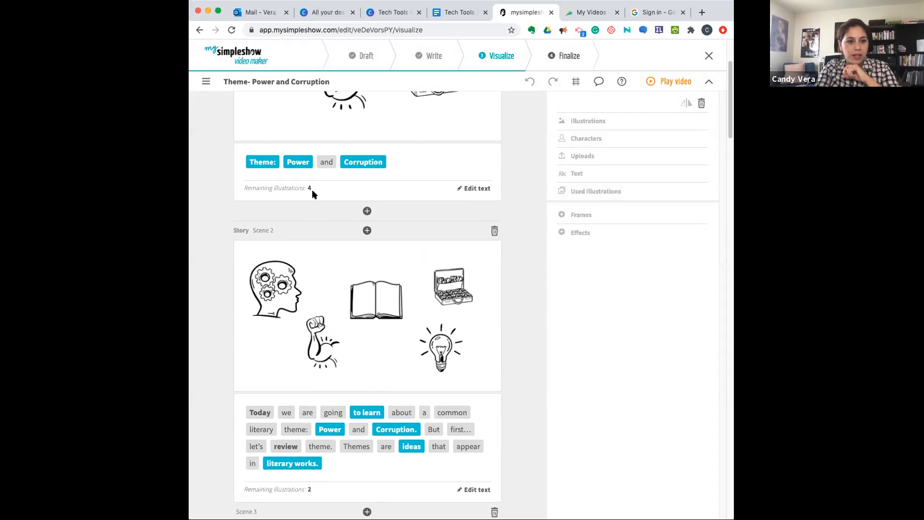
click(262, 161)
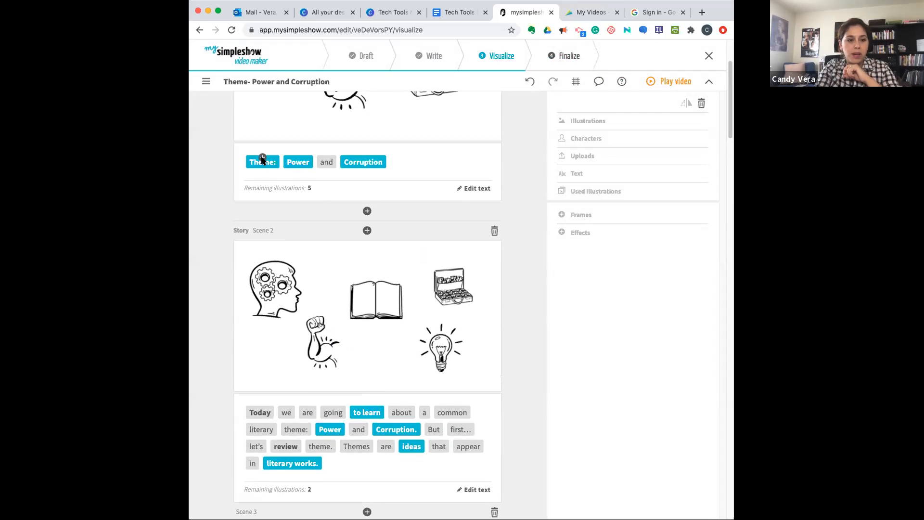
- Move the flexed arm in Scene 1 further left, away from the briefcase of money
scroll(272, 191, up, 2)
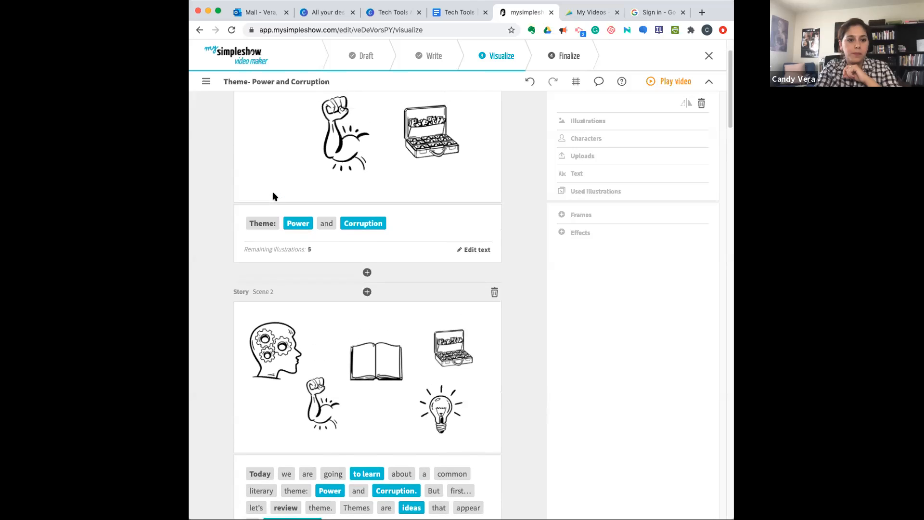
click(300, 145)
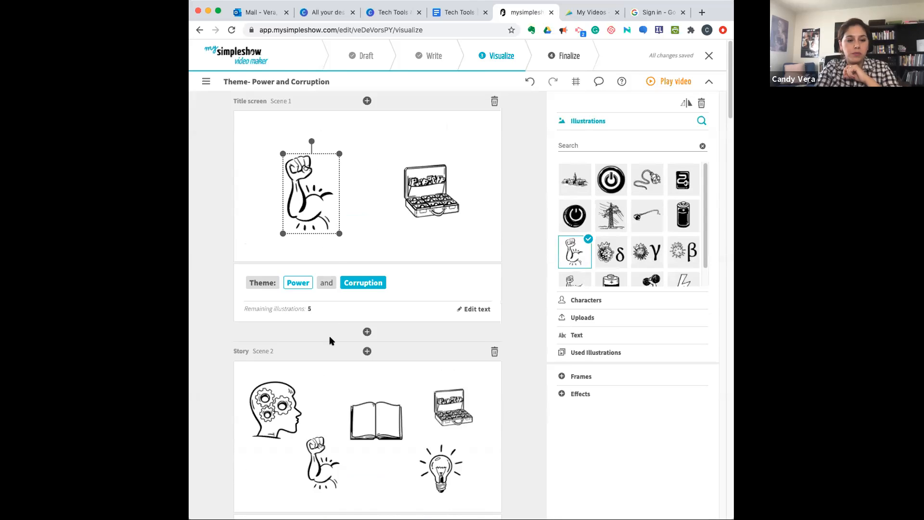
scroll(330, 340, down, 10)
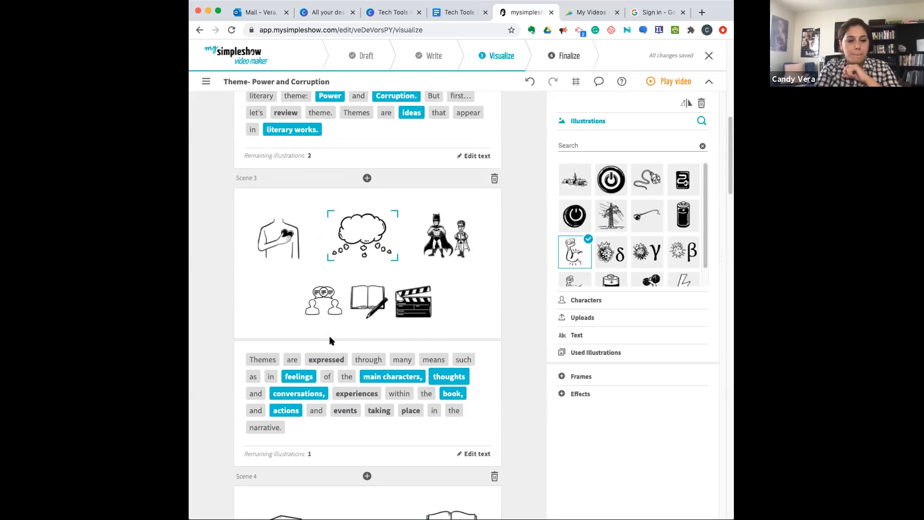
- Remove the illustration for "thoughts" from Scene 3 and return to the Finalize stage
click(448, 375)
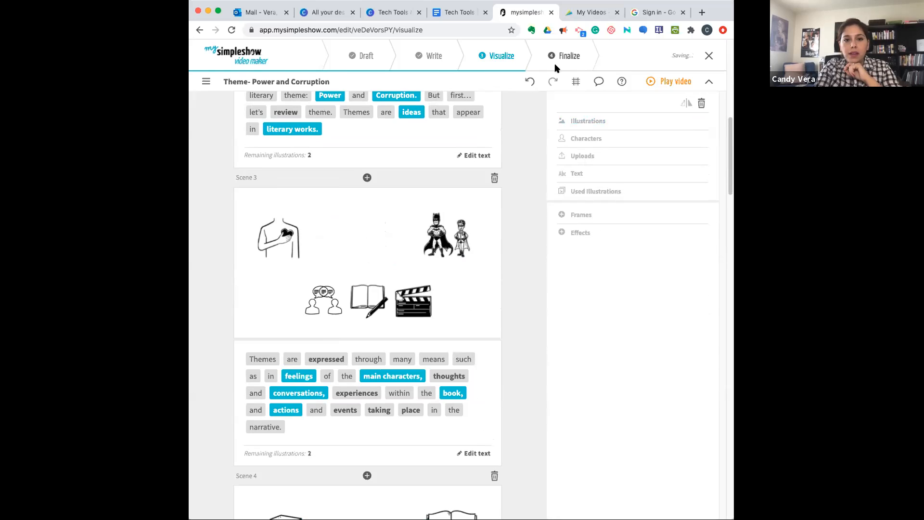
click(565, 56)
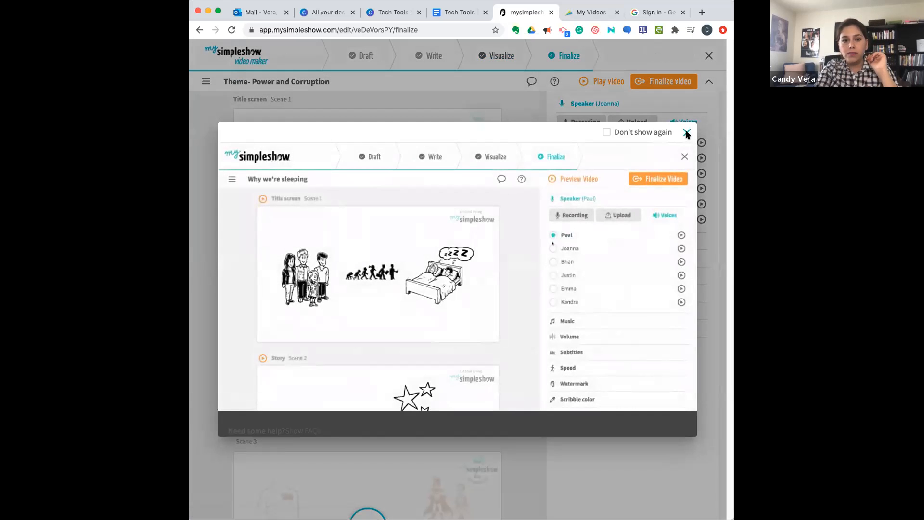
- Set the video speed slower than medium and choose the mixed skin tones option for the hand animations
click(686, 133)
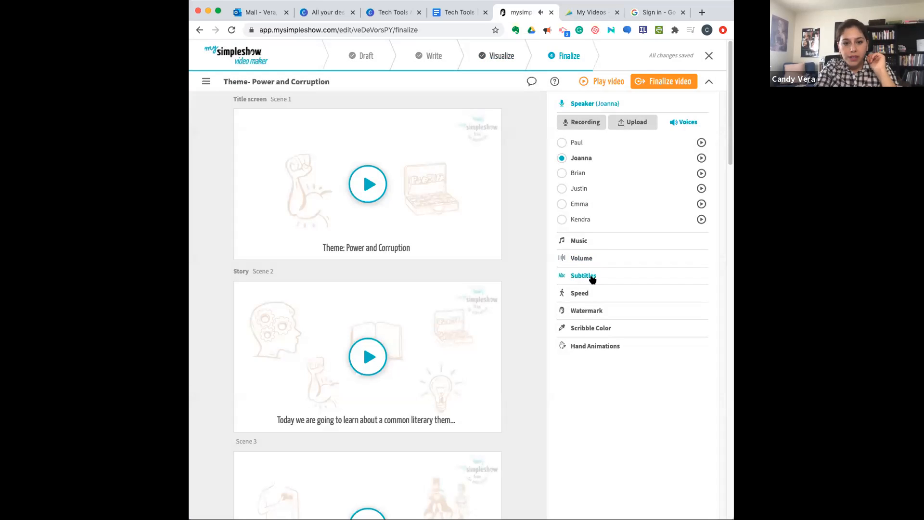
click(582, 293)
click(592, 195)
click(597, 195)
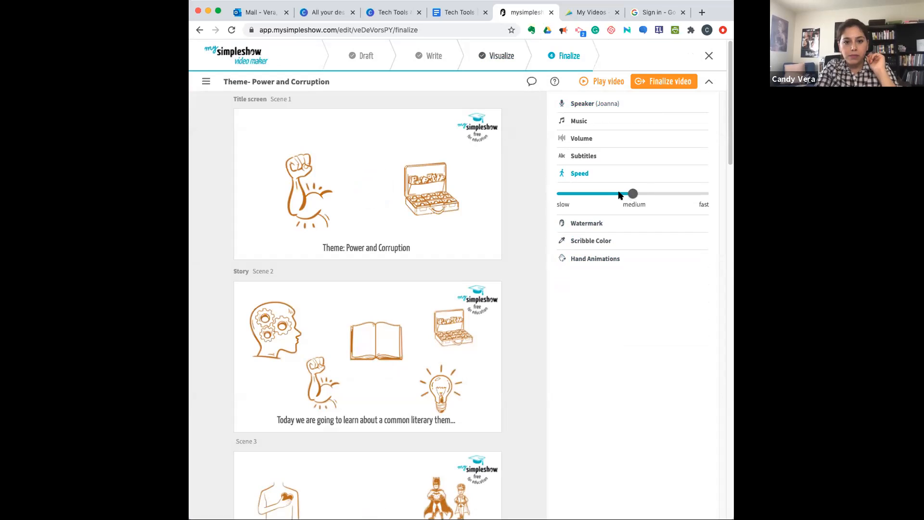
drag(633, 193, 572, 194)
click(589, 259)
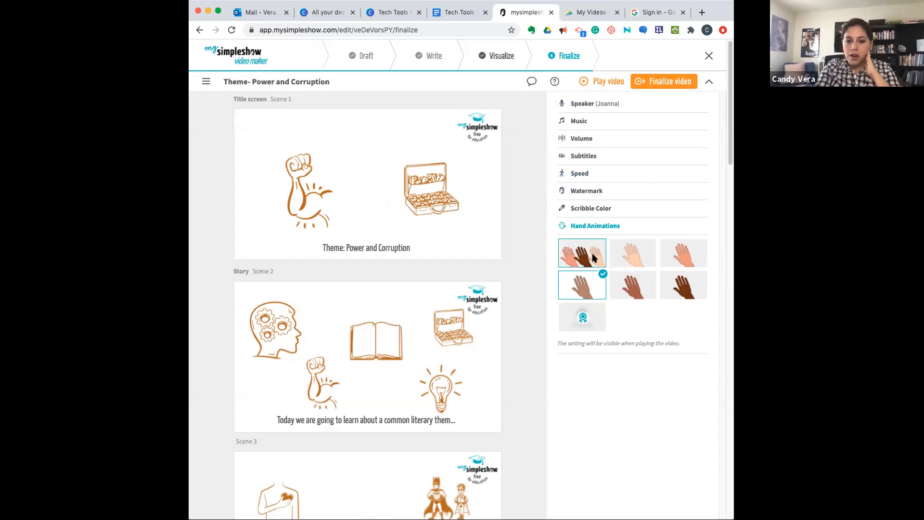
click(587, 256)
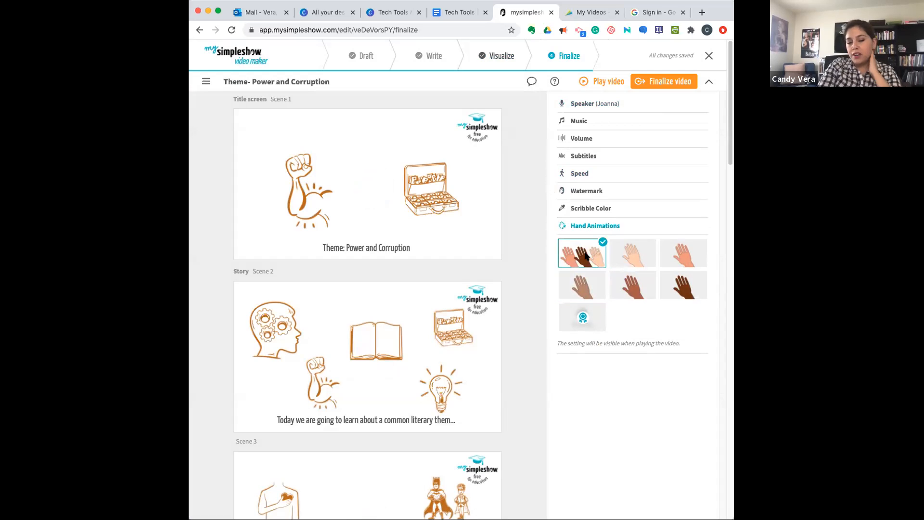
- Finalize the video with public privacy and SD quality, and look over the sharing and download options on its page
click(666, 86)
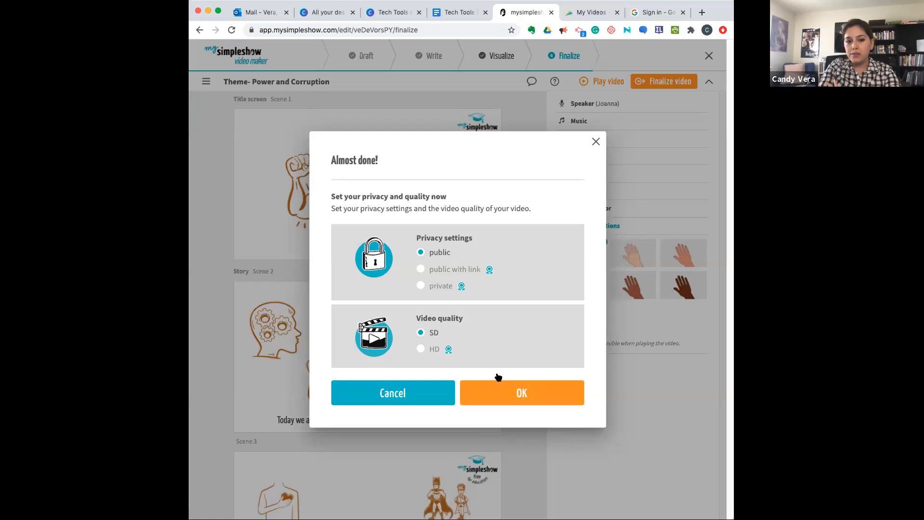
click(521, 392)
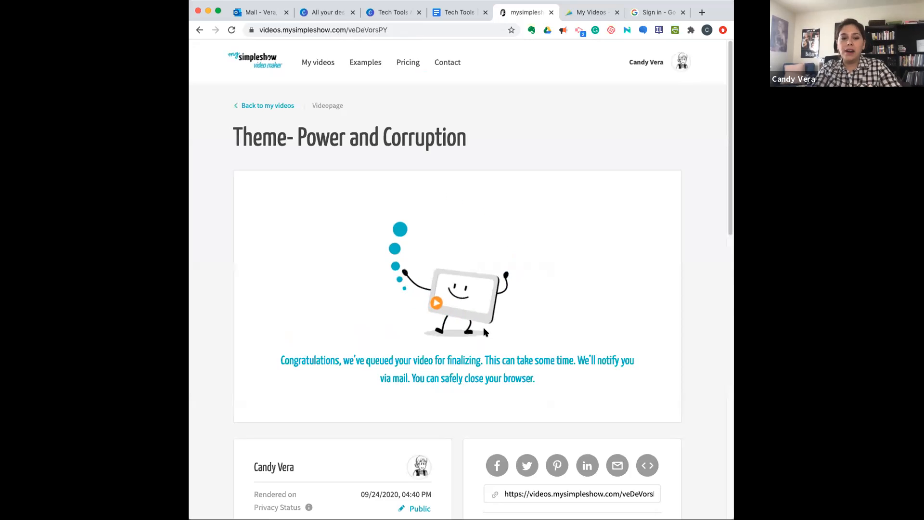
scroll(416, 377, down, 2)
scroll(417, 377, down, 1)
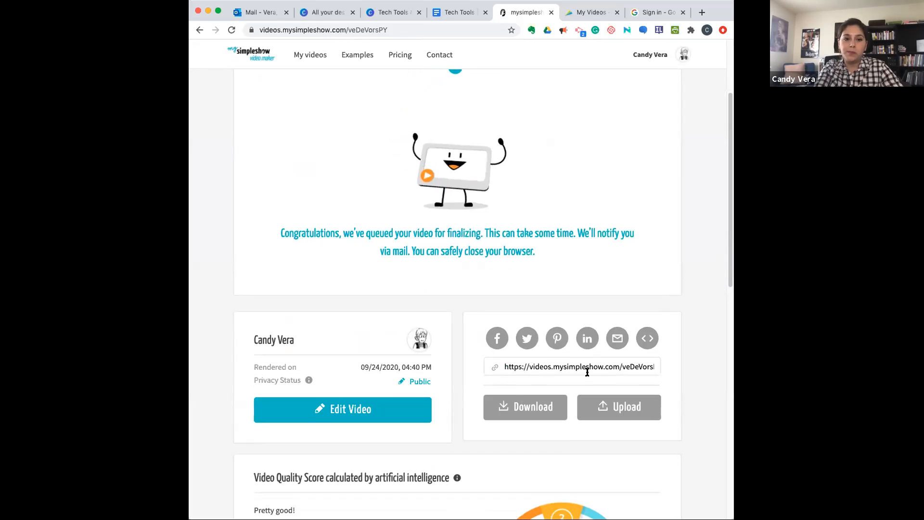
scroll(421, 339, up, 2)
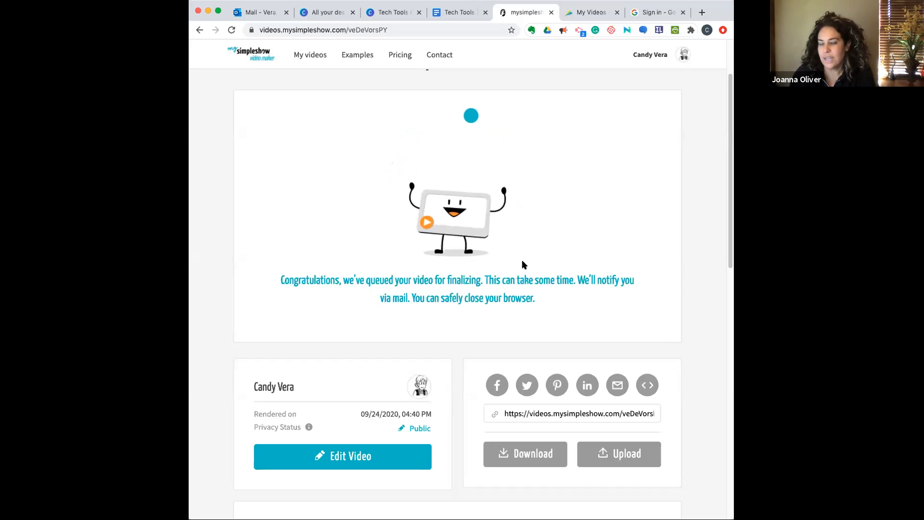
- Switch to the Tech Tools design in Canva and try to open its presentation options
click(386, 14)
click(686, 57)
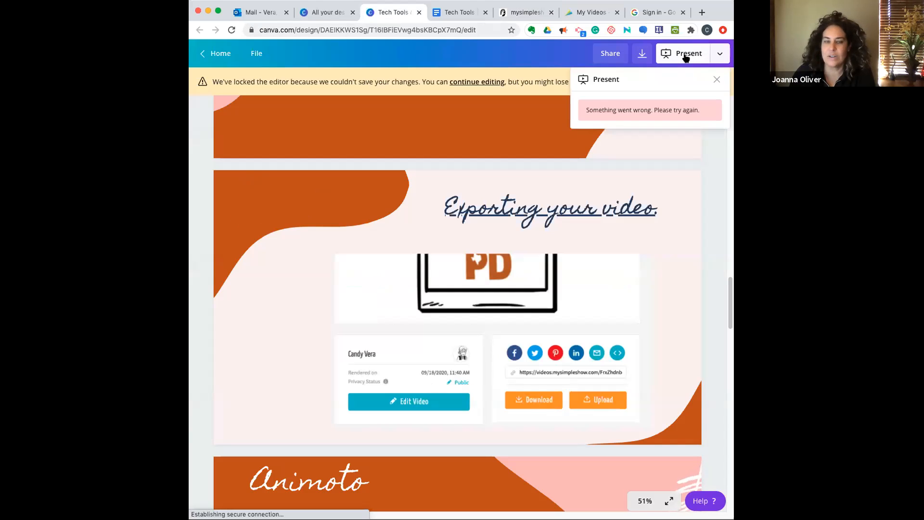
click(716, 80)
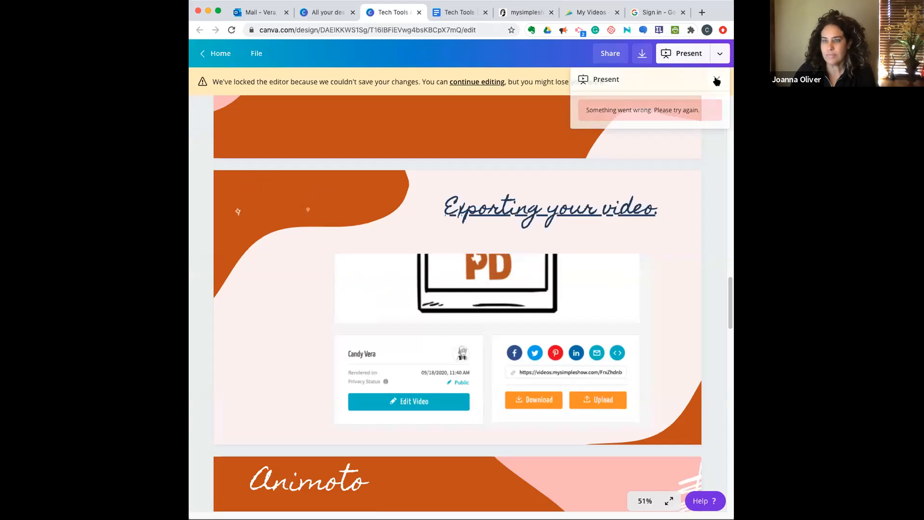
click(683, 55)
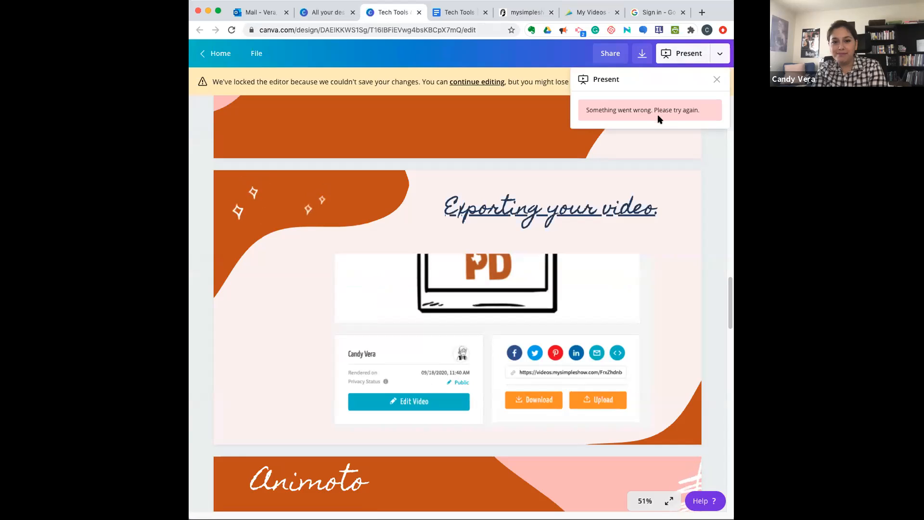
click(659, 144)
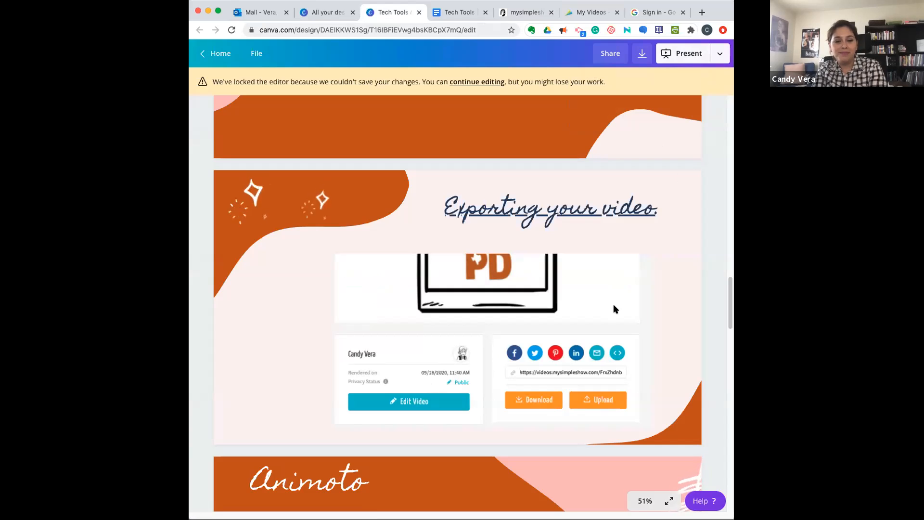
- Present the design full screen as Standard from the "Exporting your video" page and advance to the Animoto slide
scroll(614, 309, down, 6)
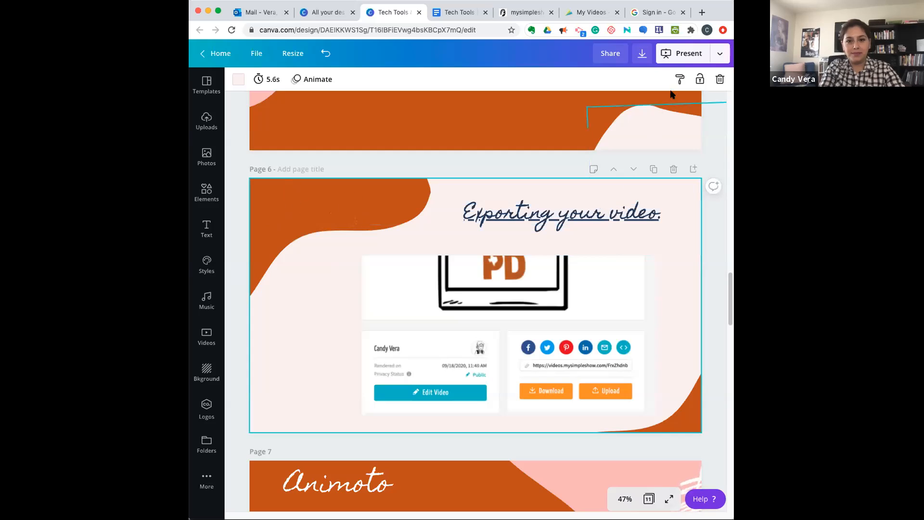
click(683, 53)
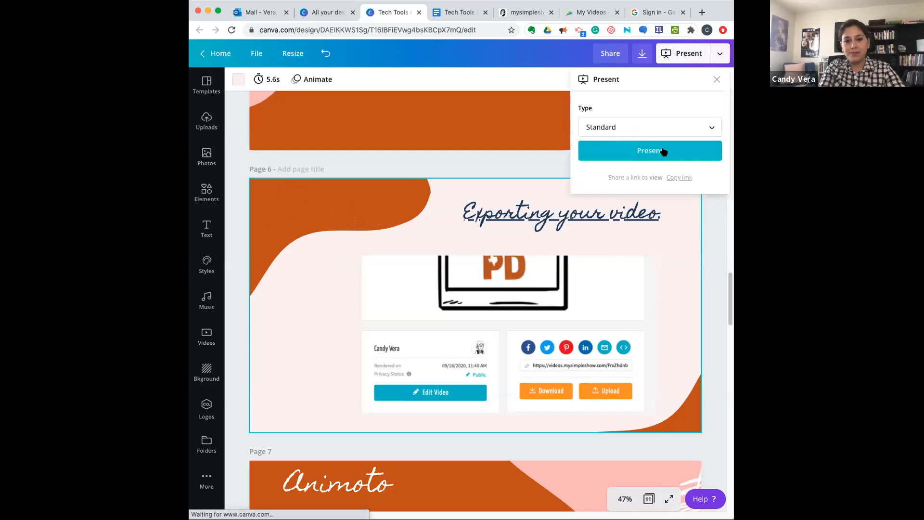
click(663, 151)
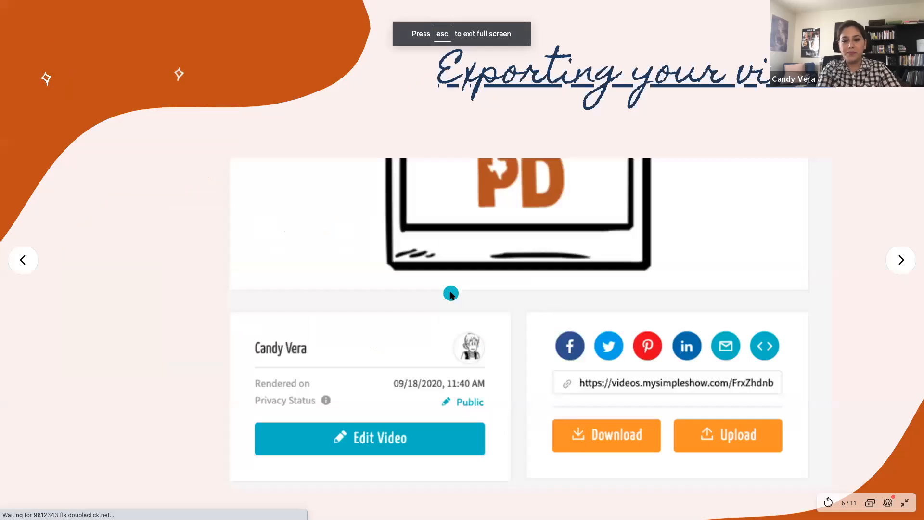
click(902, 260)
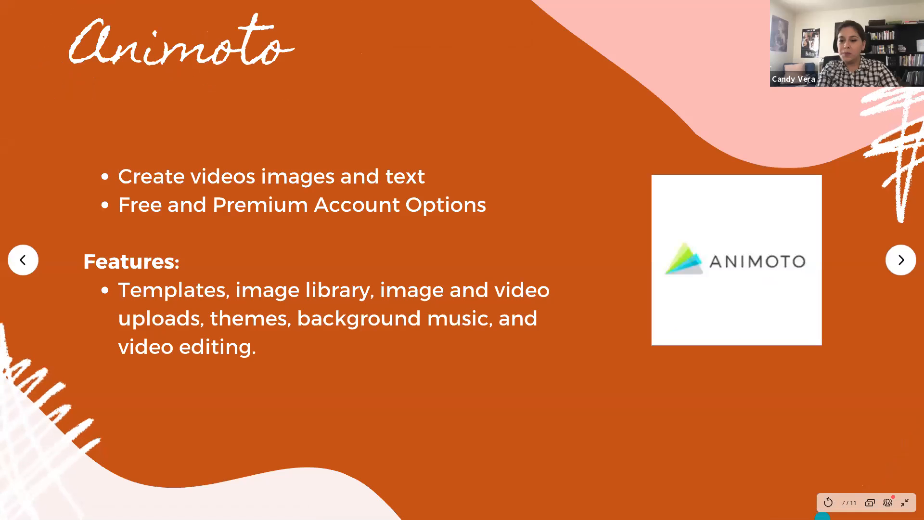
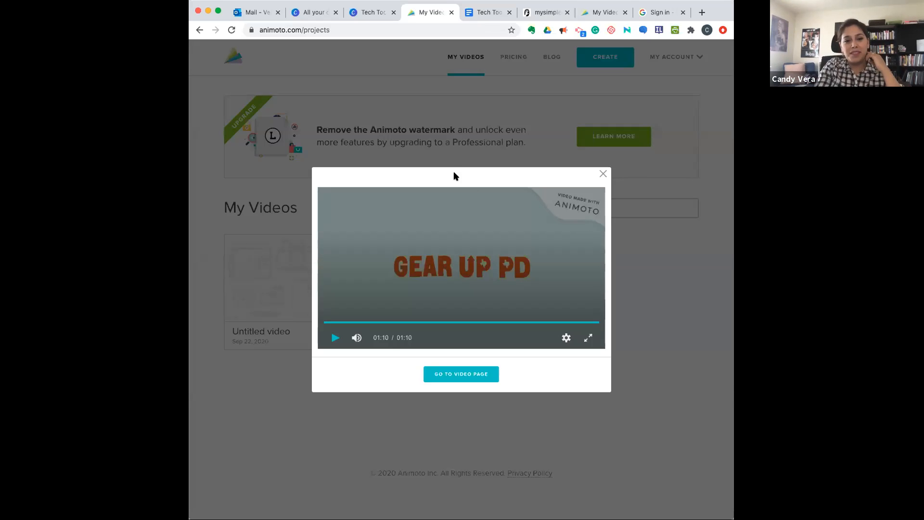
- Close the Gear Up PD video preview in Animoto and start creating a new video
click(603, 174)
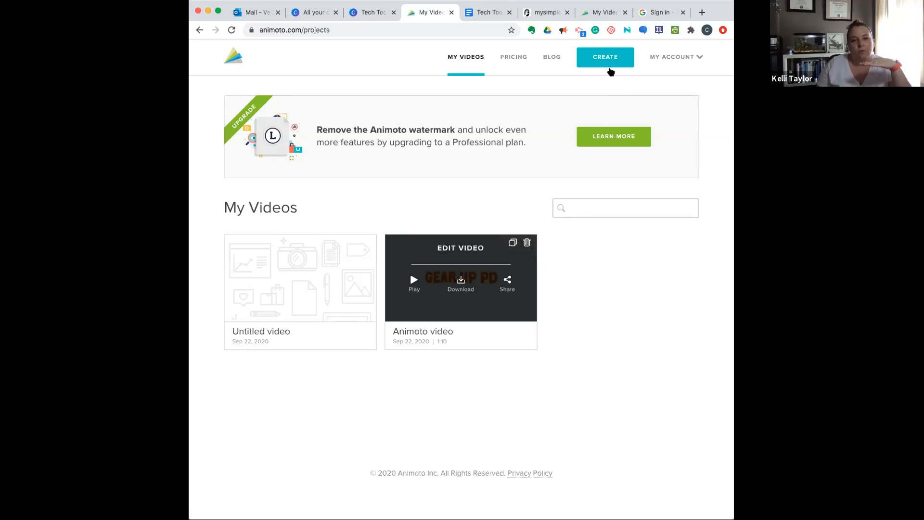
click(607, 66)
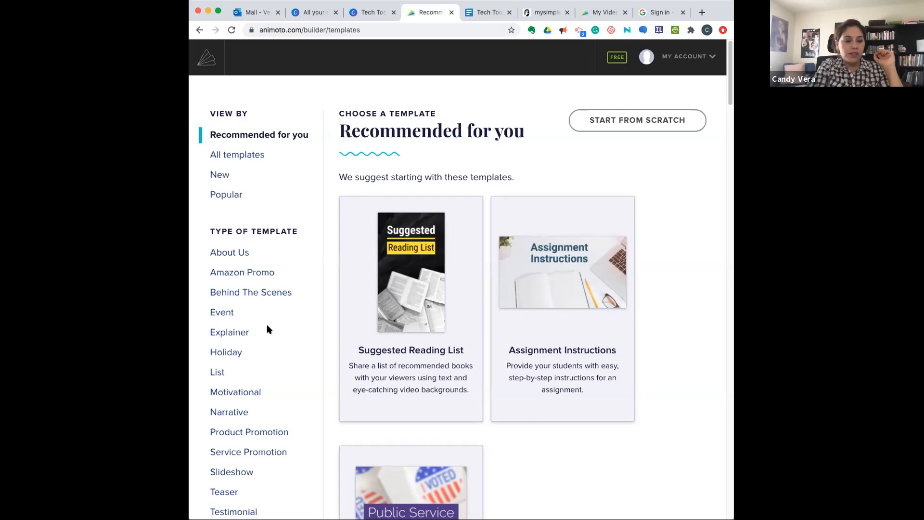
scroll(267, 327, down, 3)
scroll(267, 328, up, 1)
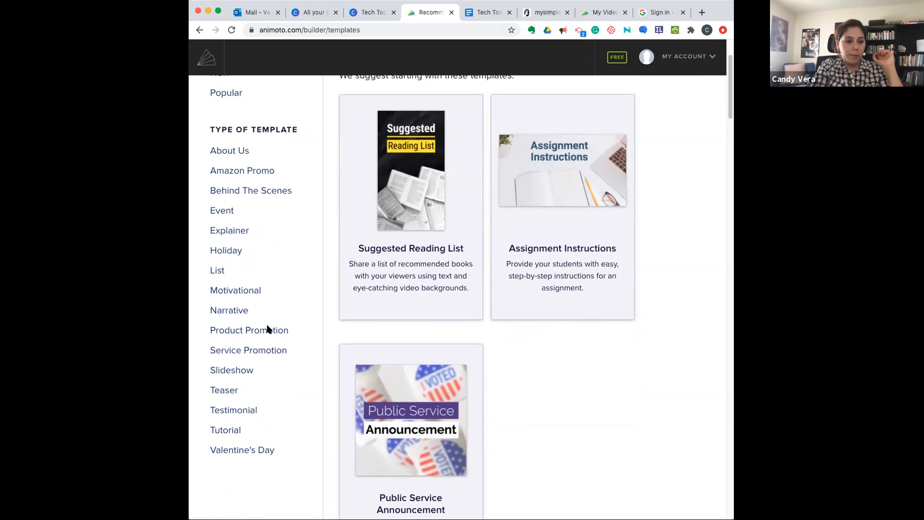
- Look through the Tutorial category of video templates from beginning to end
click(232, 431)
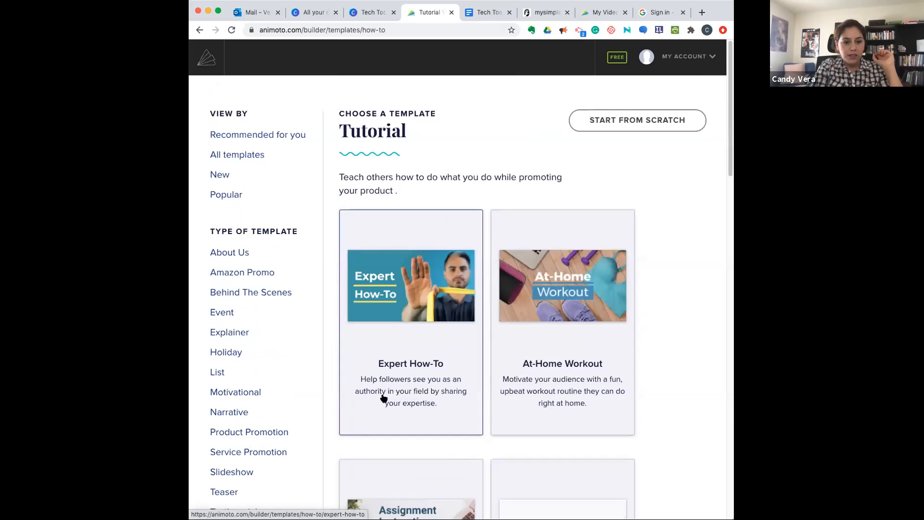
scroll(700, 395, down, 1)
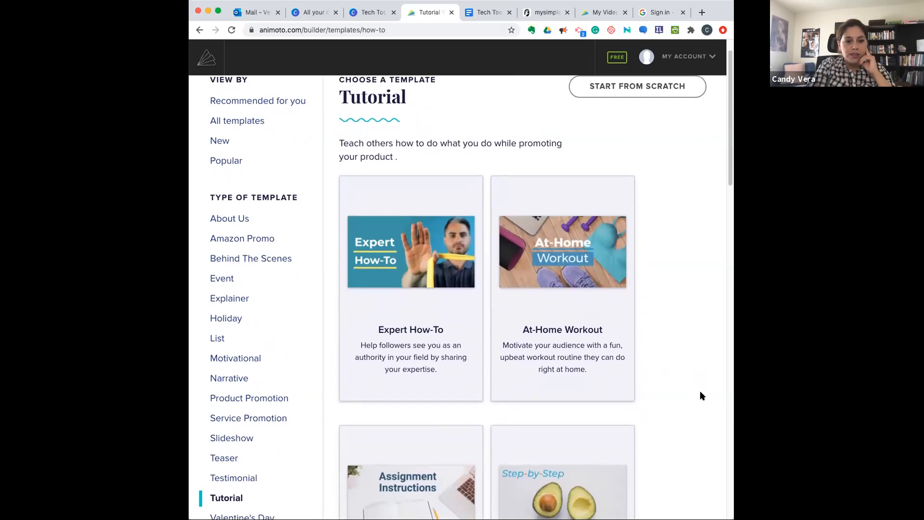
scroll(700, 395, down, 1)
scroll(700, 395, down, 1)
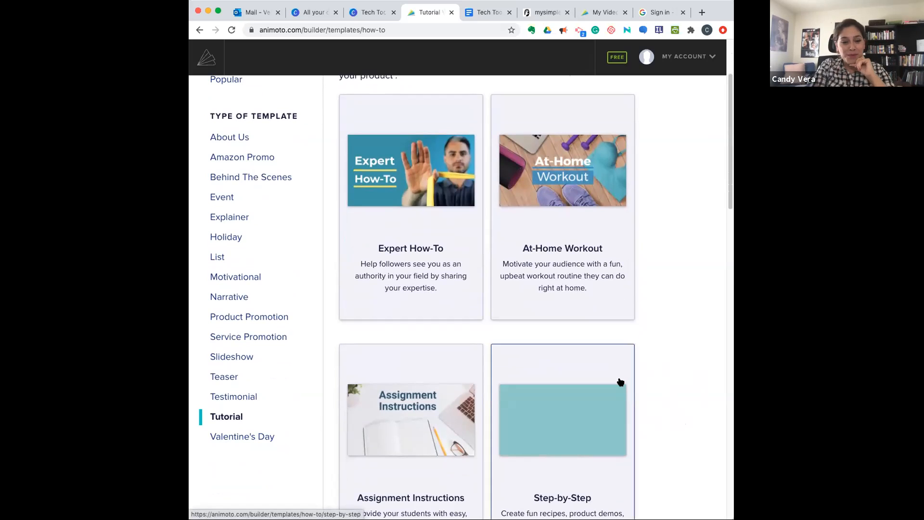
scroll(620, 382, down, 3)
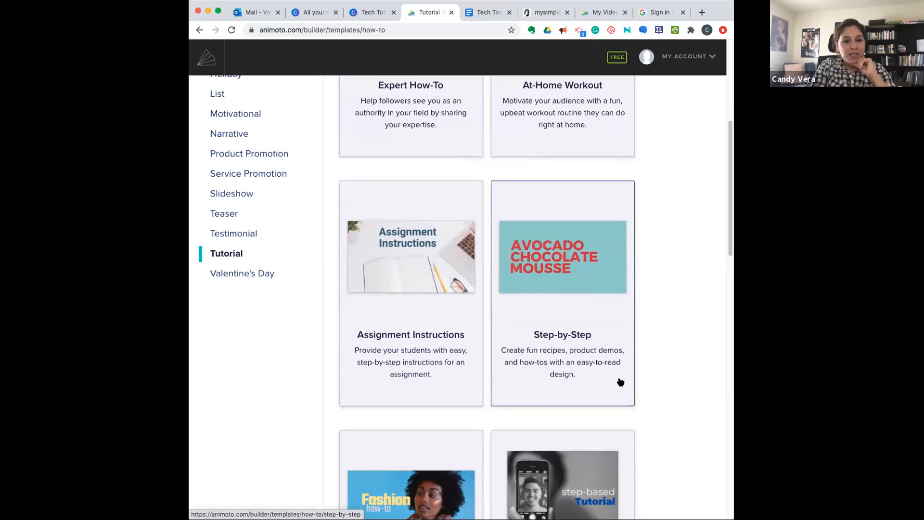
scroll(620, 382, down, 1)
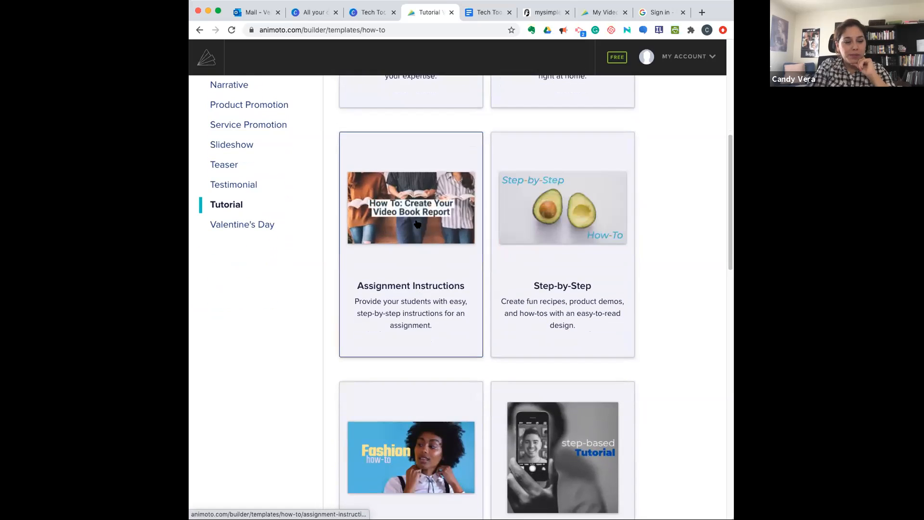
scroll(417, 370, down, 1)
scroll(416, 369, down, 4)
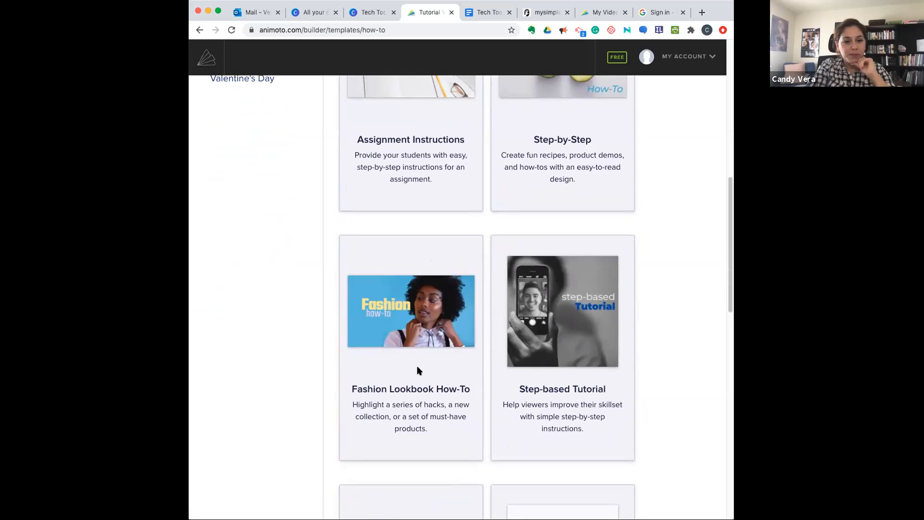
scroll(416, 370, down, 5)
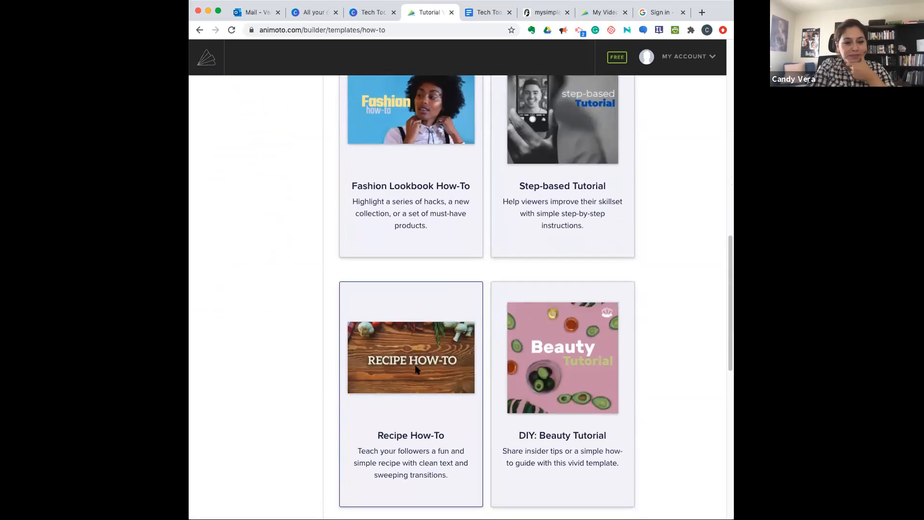
scroll(416, 370, down, 3)
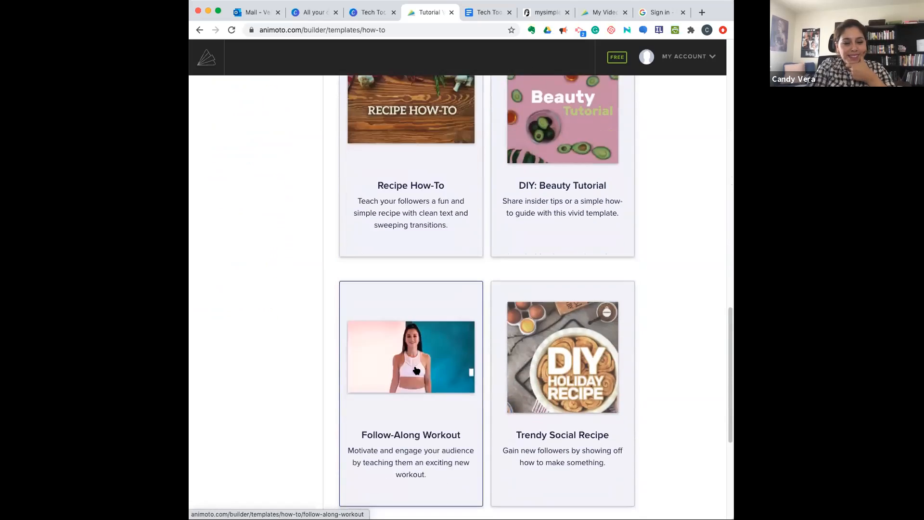
scroll(416, 370, down, 2)
scroll(416, 370, down, 3)
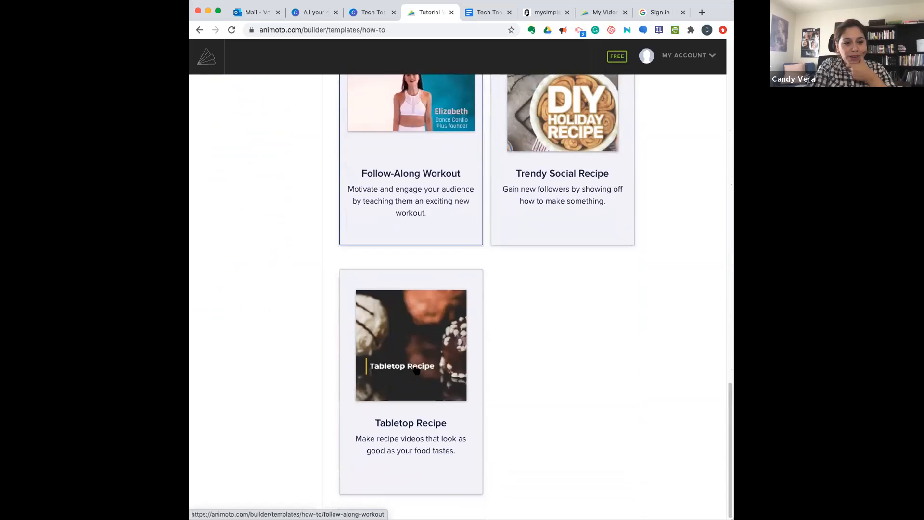
scroll(416, 369, up, 4)
scroll(417, 369, up, 10)
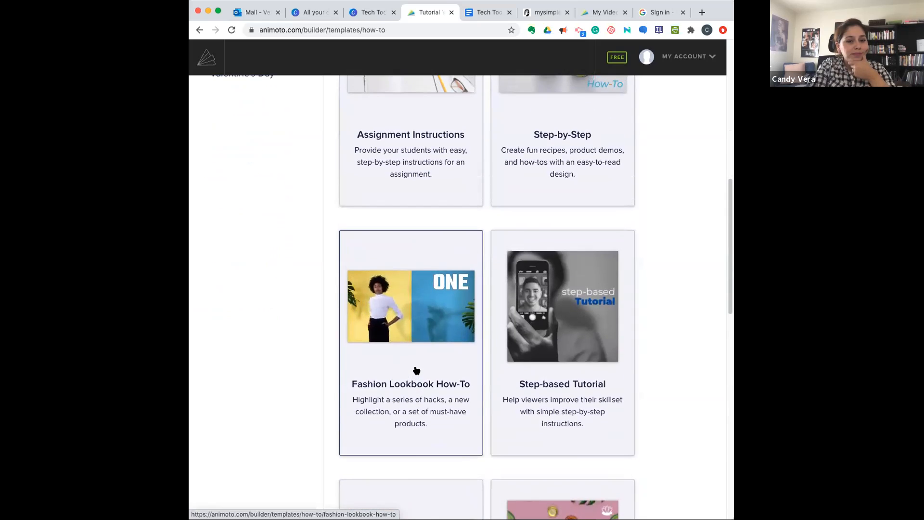
scroll(416, 370, up, 5)
scroll(417, 370, up, 4)
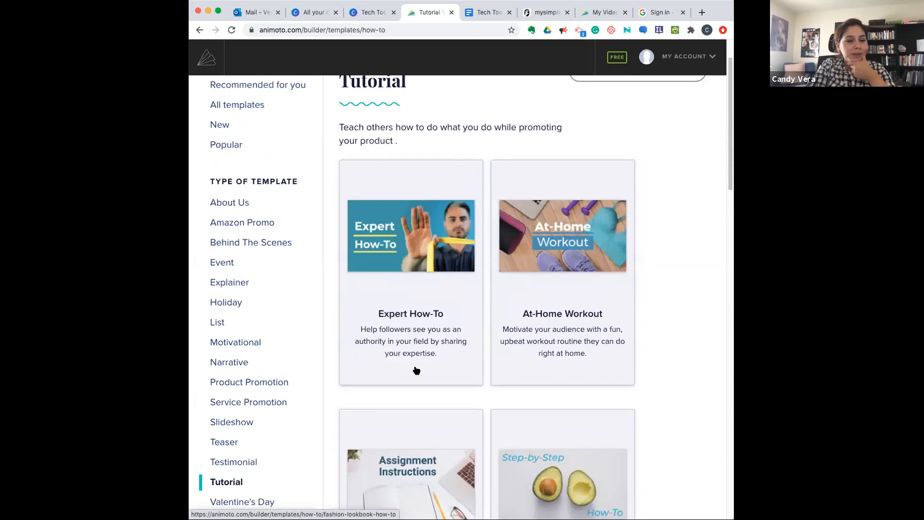
scroll(478, 298, up, 1)
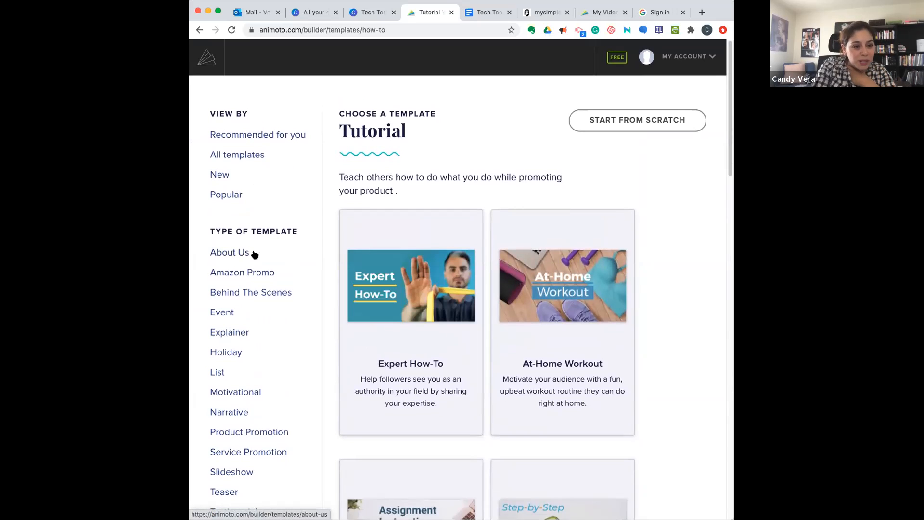
- View the template collections for all templates, new templates and popular templates
click(242, 160)
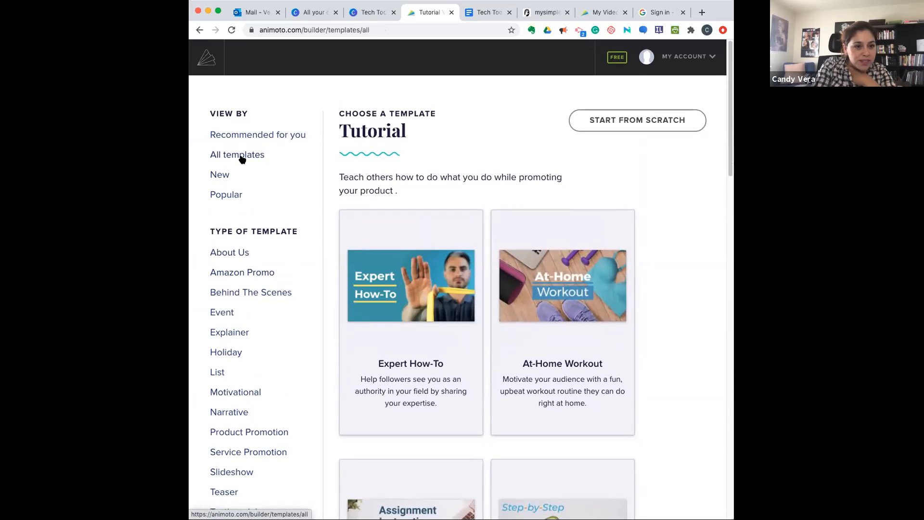
click(222, 176)
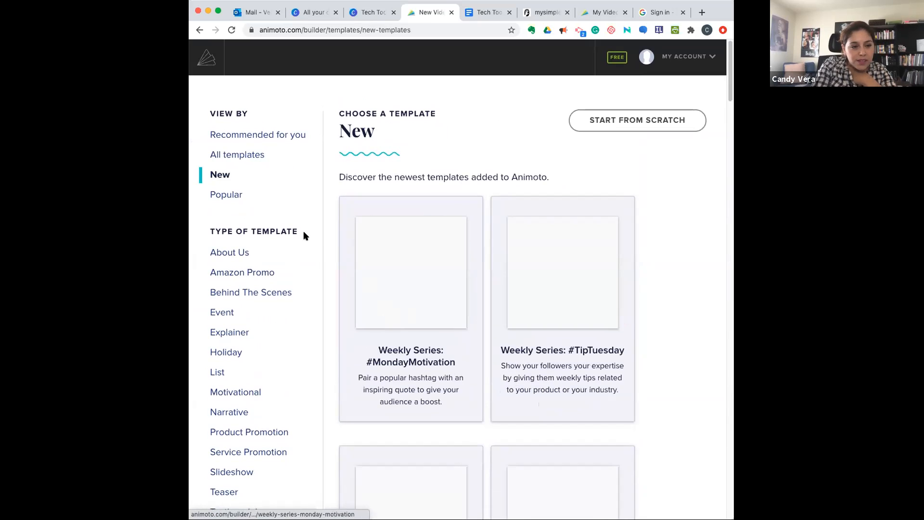
click(226, 195)
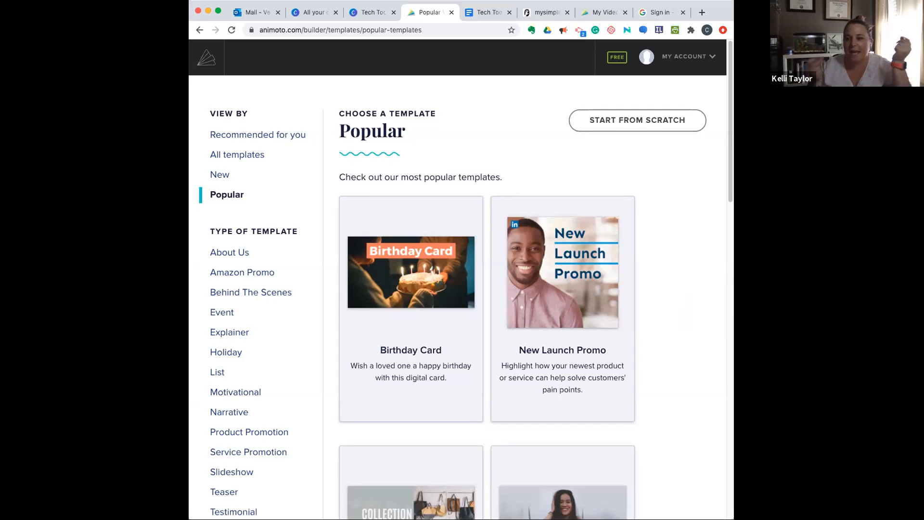
- Start a video from scratch with the Smooth Sailing theme and Landscape 16:9 ratio, finishing the setup without uploading media
click(648, 120)
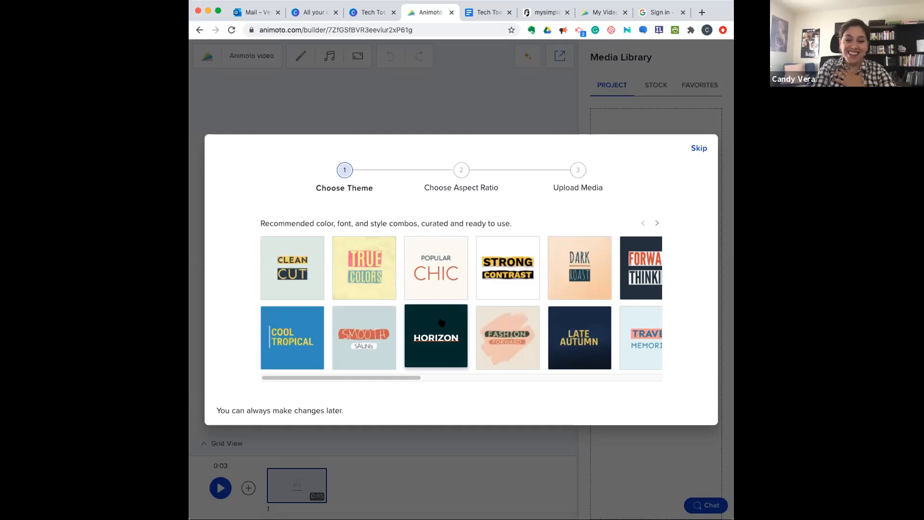
mouse_move(440, 322)
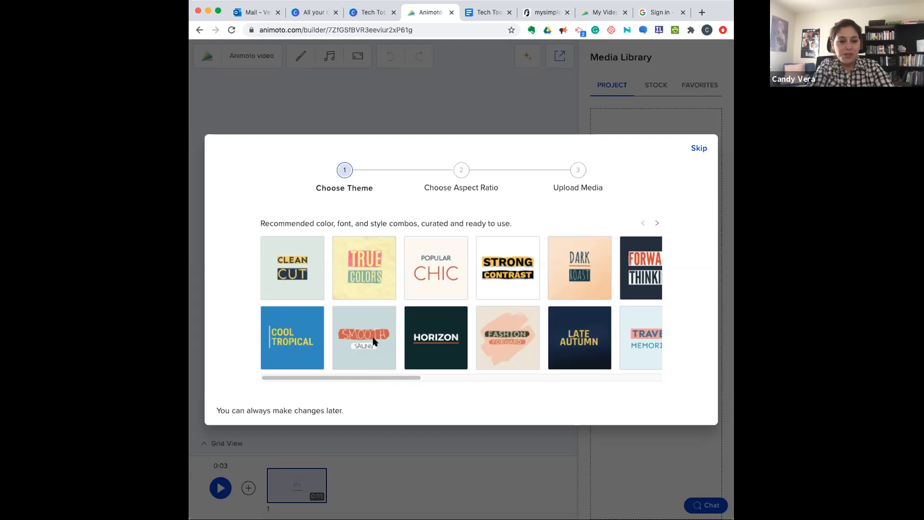
drag(382, 377, 430, 381)
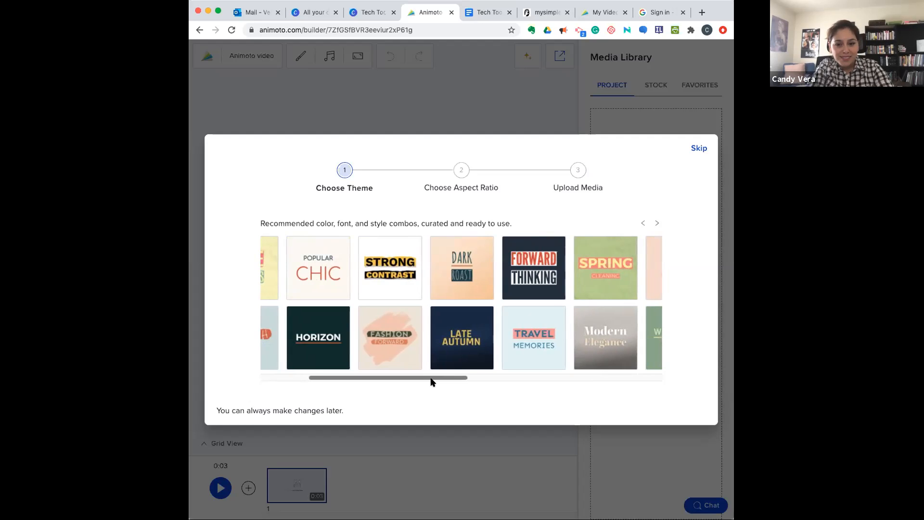
scroll(404, 355, left, 5)
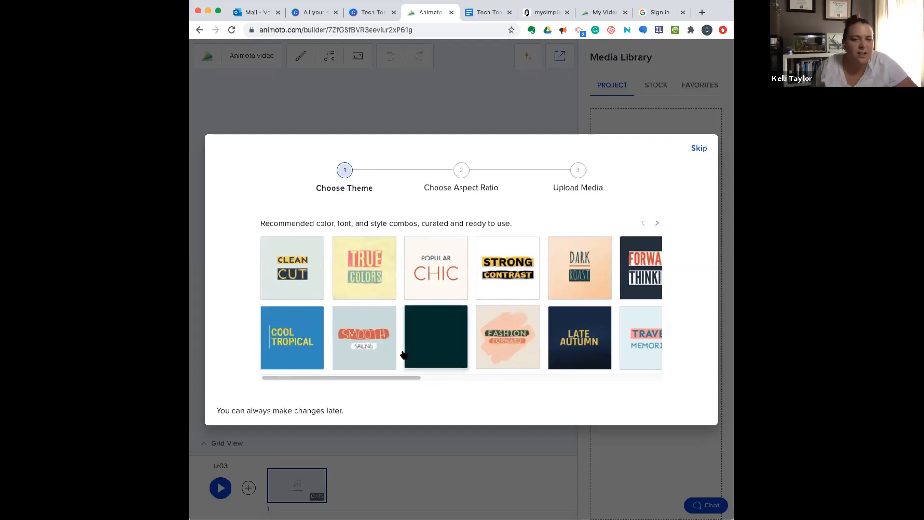
click(352, 337)
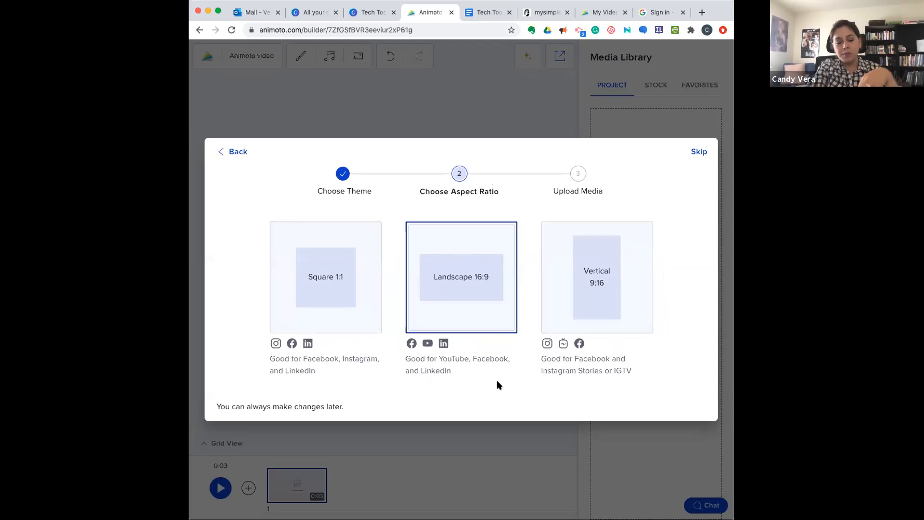
click(482, 284)
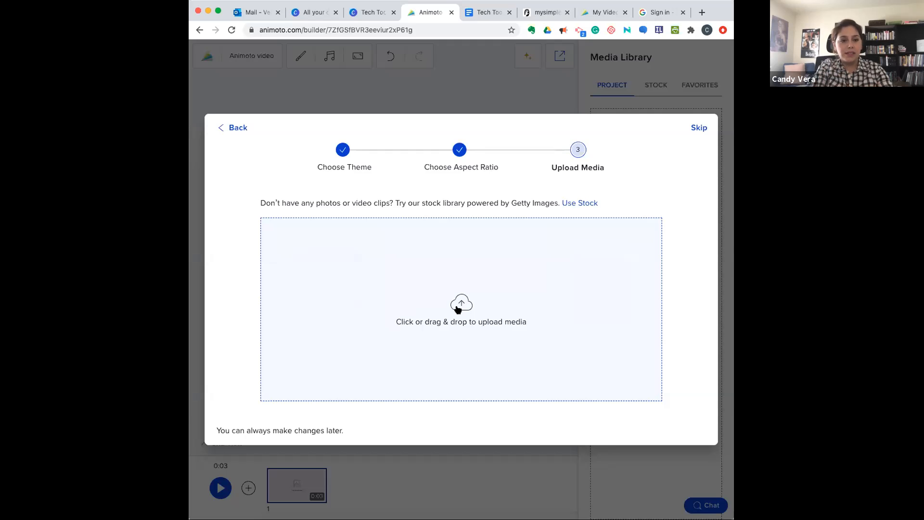
click(700, 128)
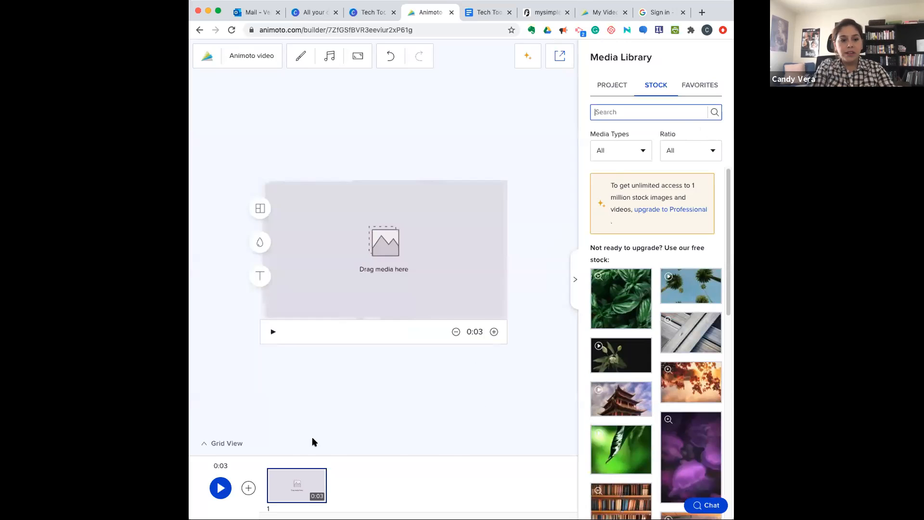
- Widen the browser window and look over the project media and favorites in the Media Library
mouse_move(298, 482)
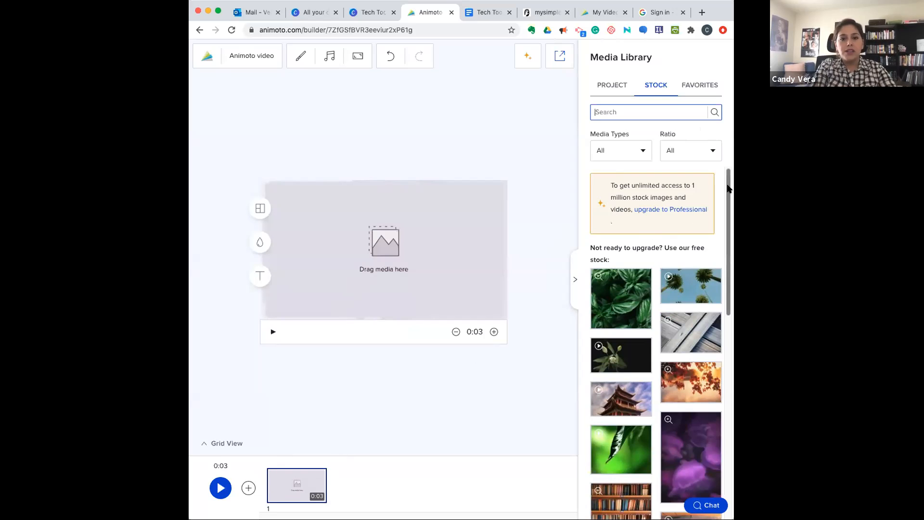
drag(733, 202, 786, 202)
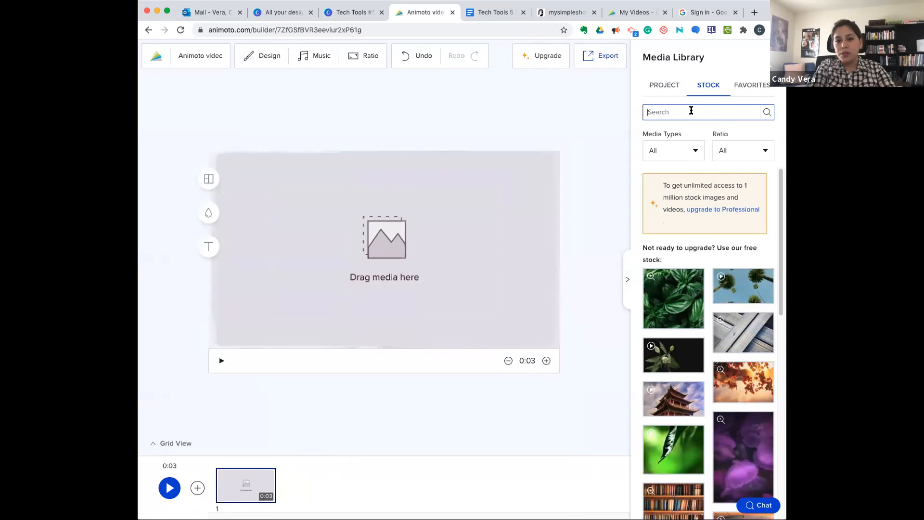
click(662, 86)
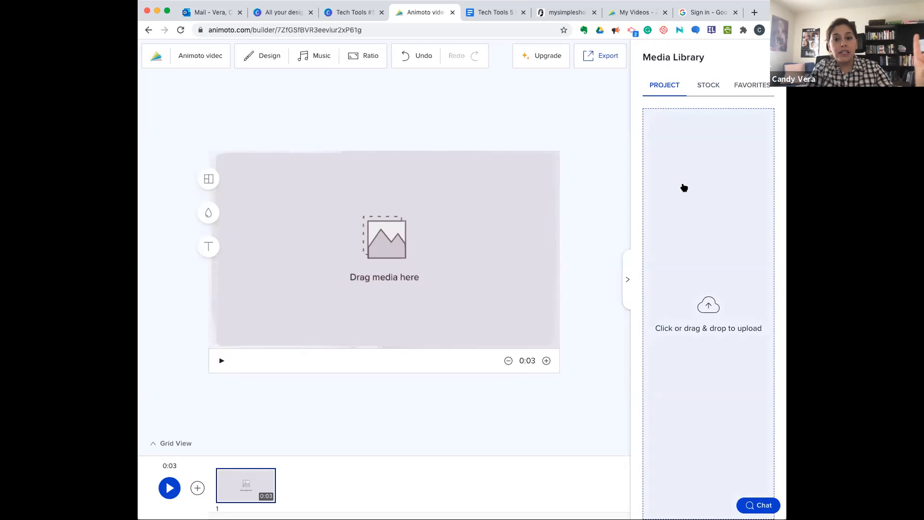
click(749, 86)
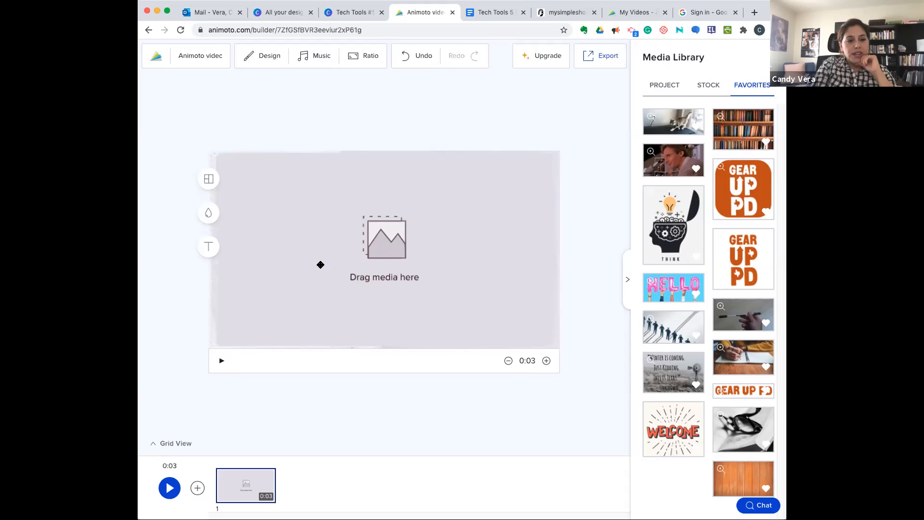
click(320, 264)
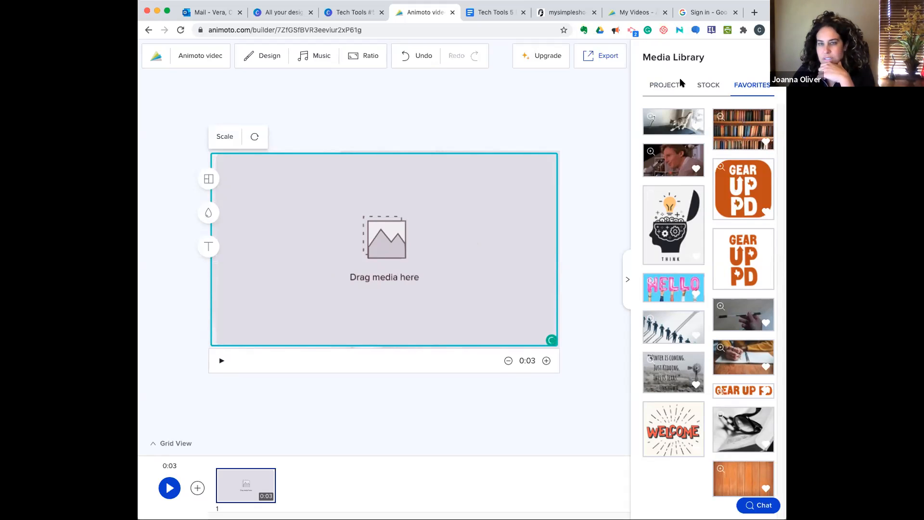
- Search the stock media for "education" and filter the results to photos
click(707, 86)
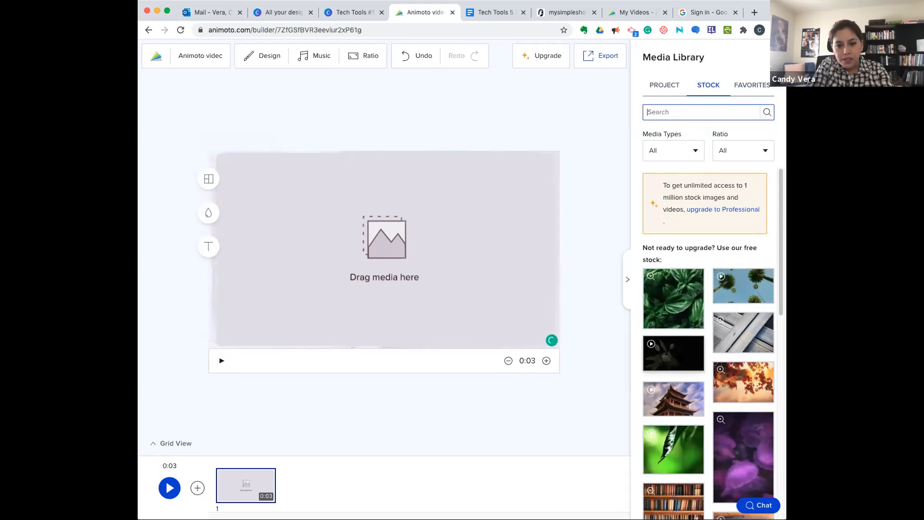
click(686, 111)
text(education)
key(Return)
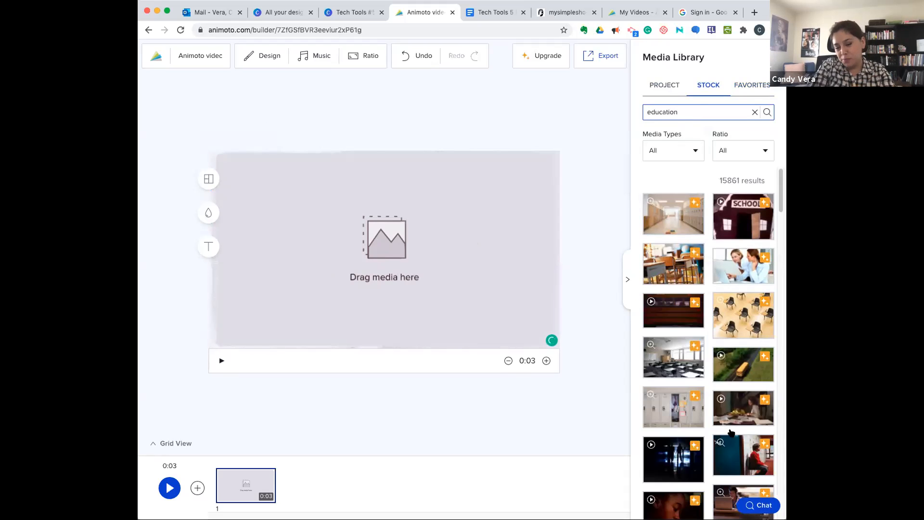
scroll(709, 466, down, 3)
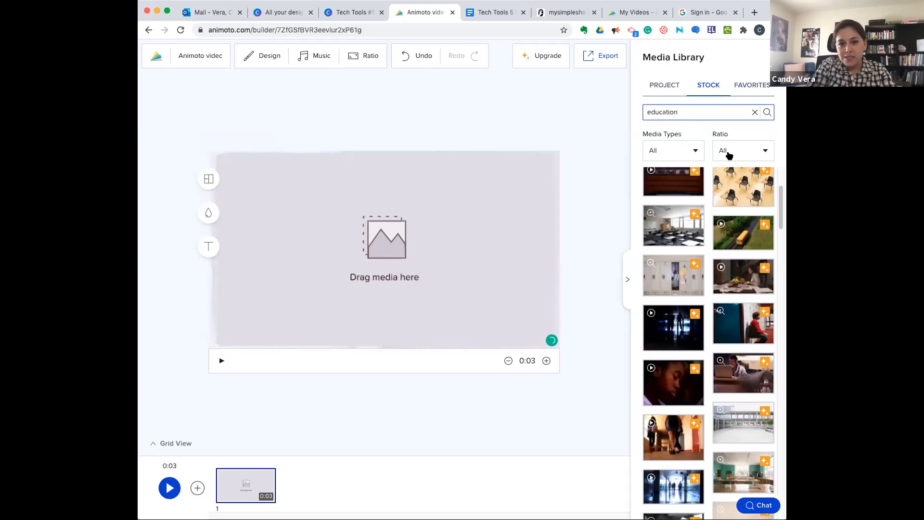
click(693, 152)
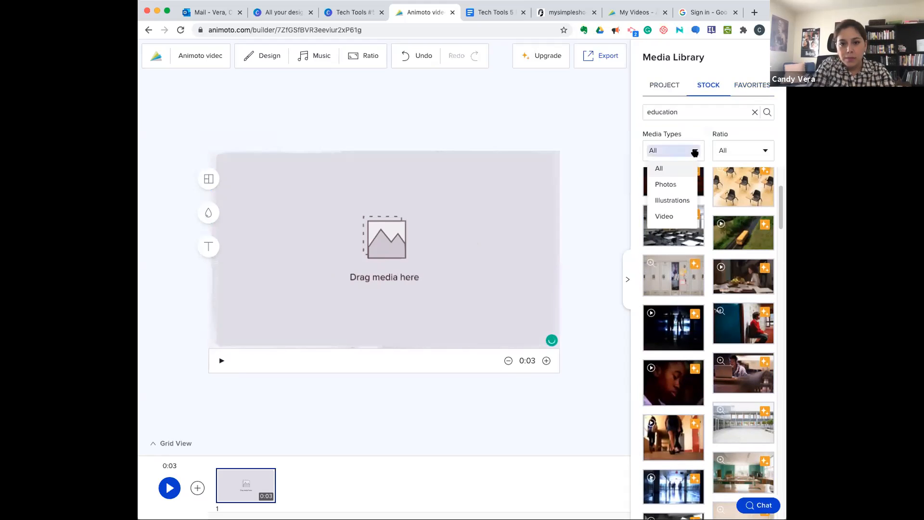
click(681, 183)
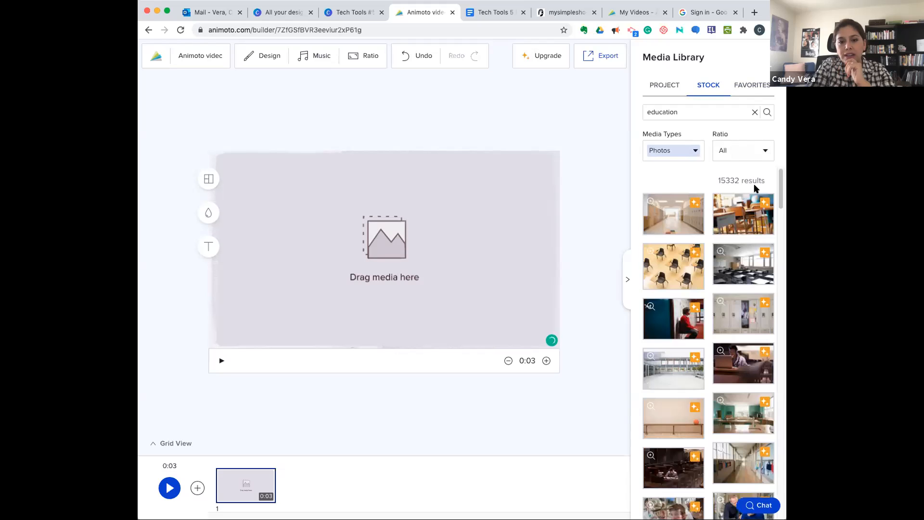
- Look through the education stock photos and filter them to the Square ratio
scroll(707, 279, down, 6)
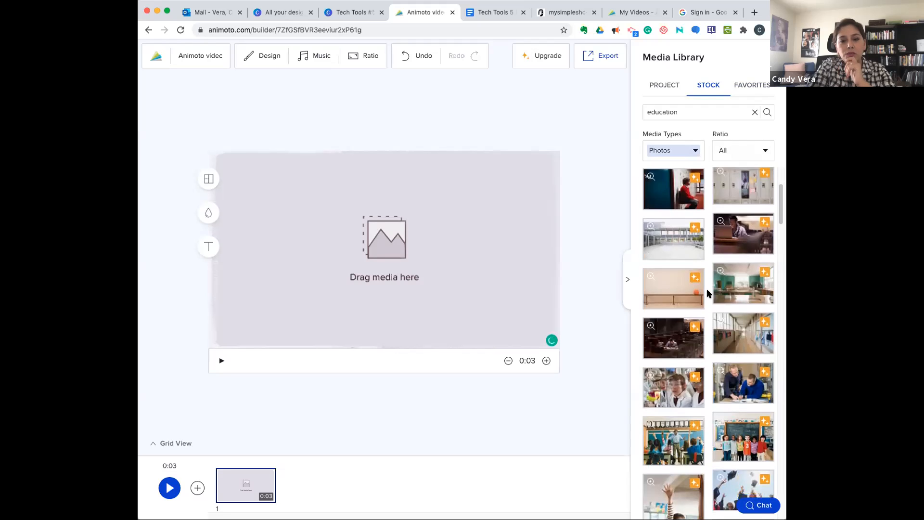
scroll(707, 293, down, 8)
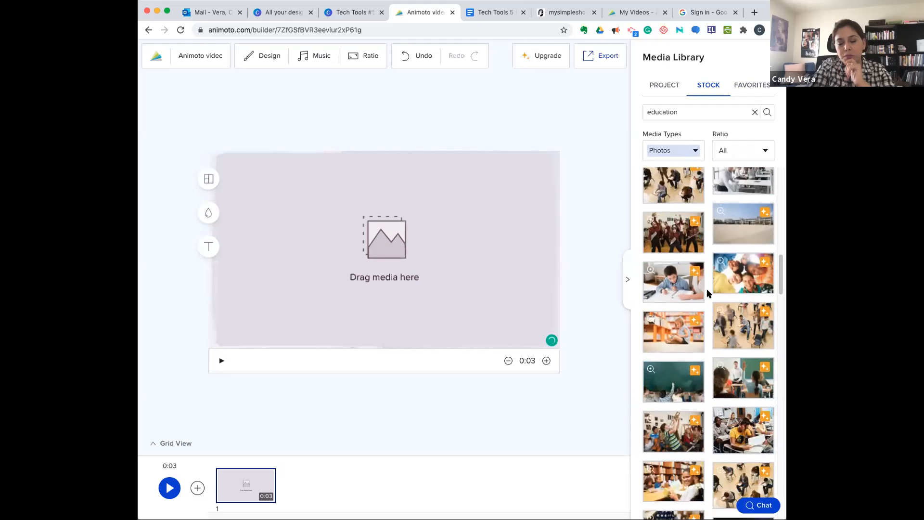
scroll(707, 293, down, 8)
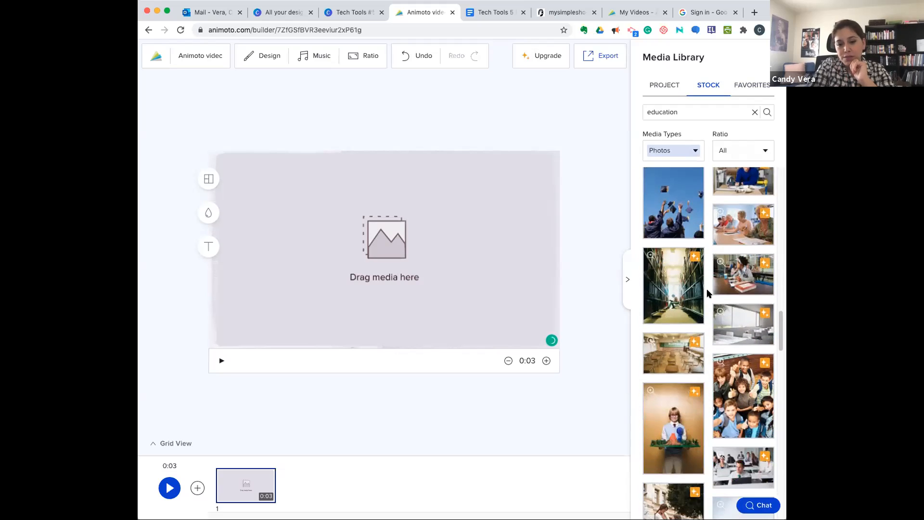
scroll(708, 293, down, 8)
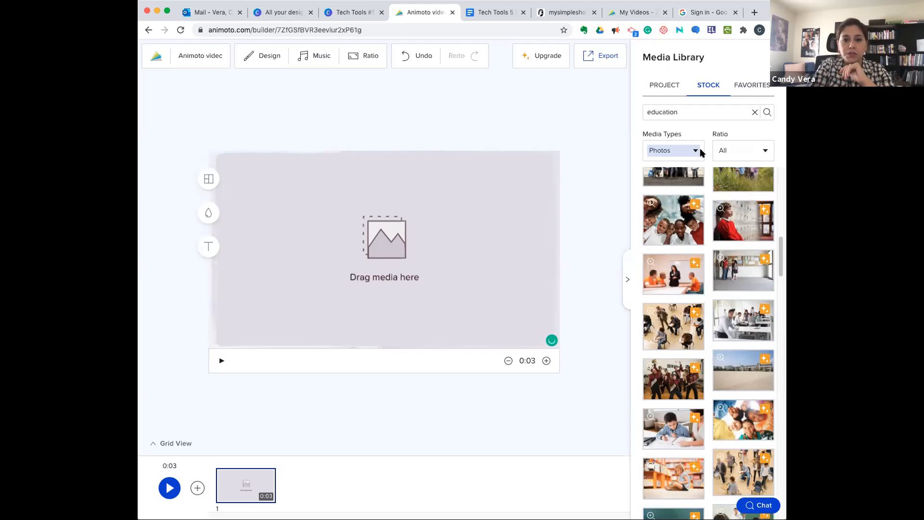
click(728, 151)
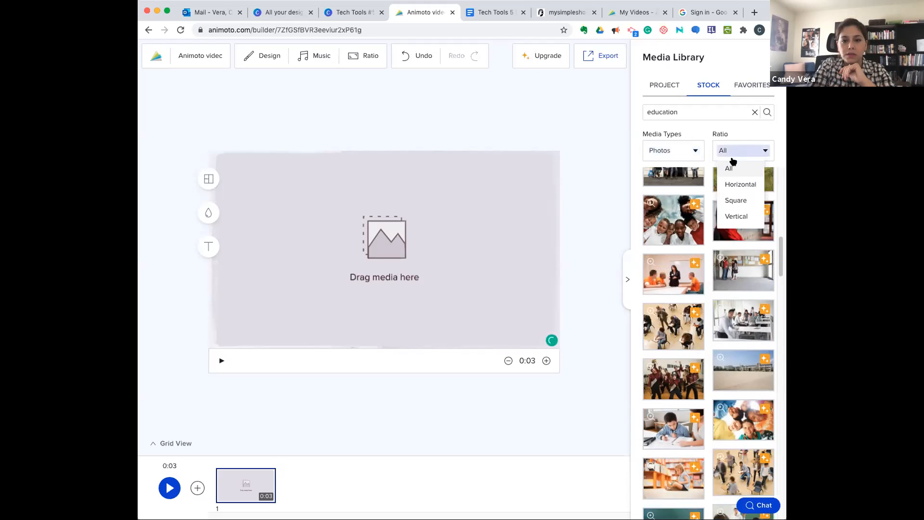
click(735, 201)
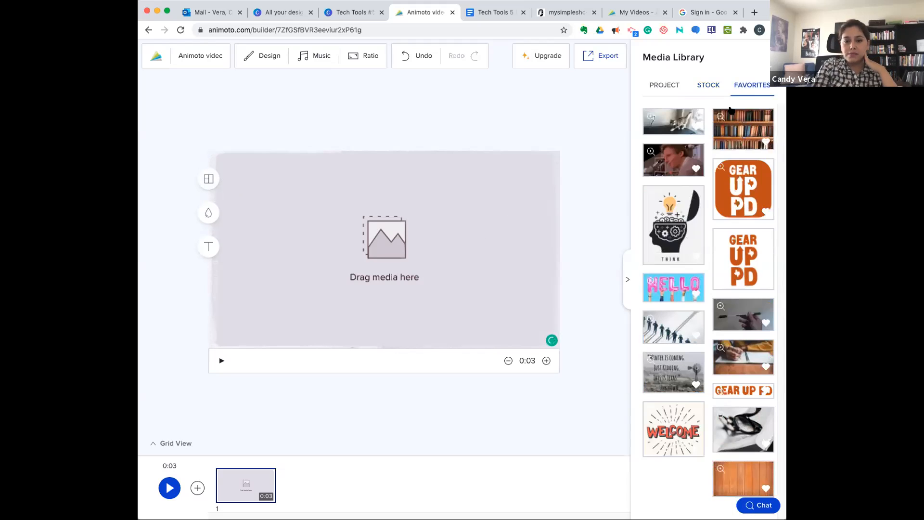
- Try the orange-background and the white-background square GEAR UP PD logos from the favorites in the first block, deleting each one
click(736, 190)
drag(716, 195, 425, 290)
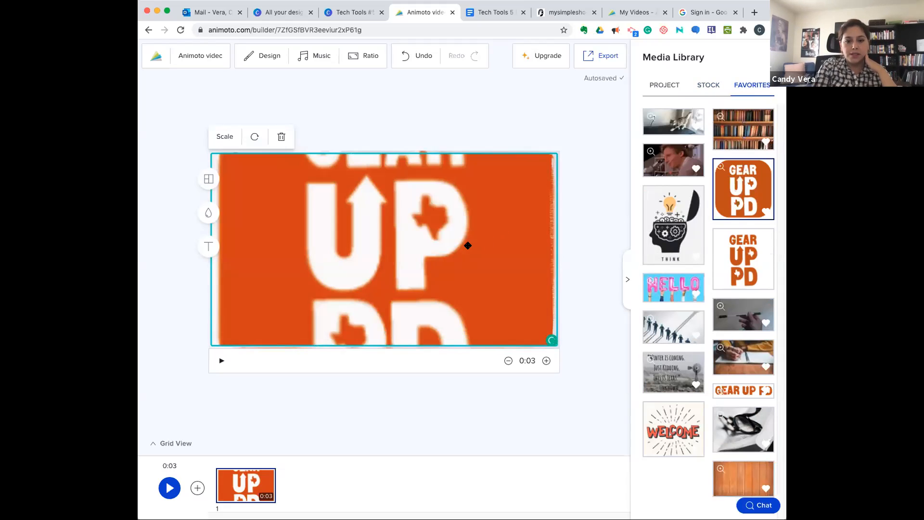
click(226, 137)
drag(239, 162, 224, 162)
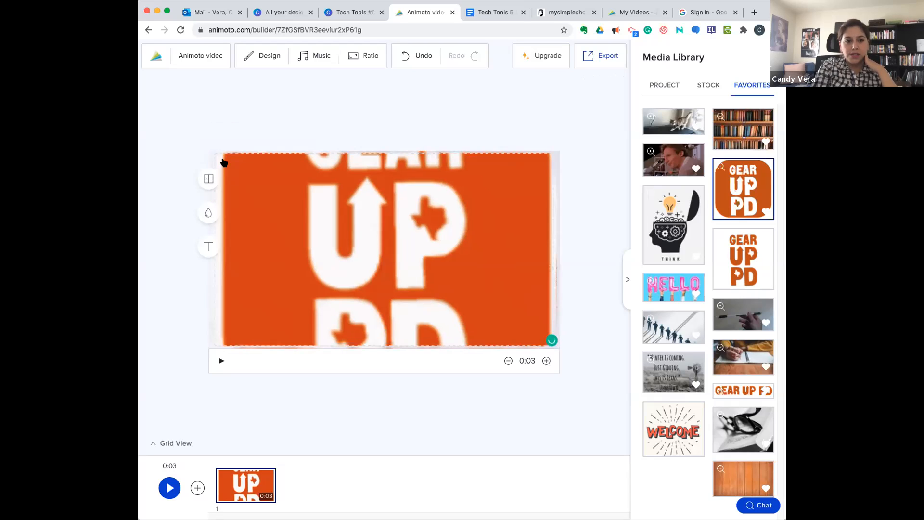
click(301, 218)
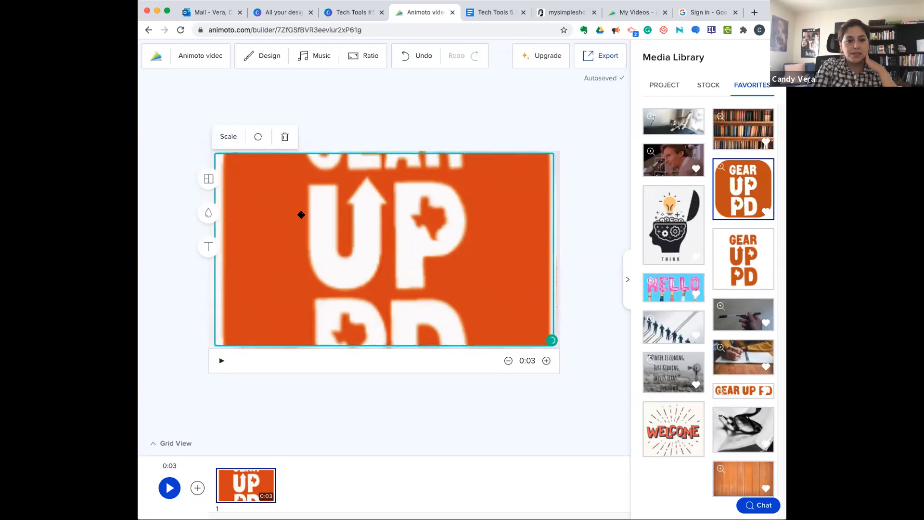
click(284, 138)
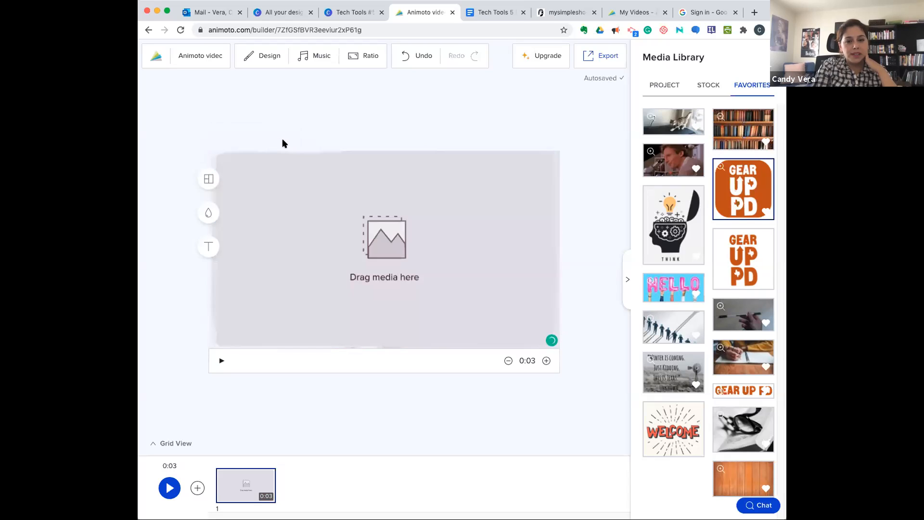
drag(743, 257, 447, 252)
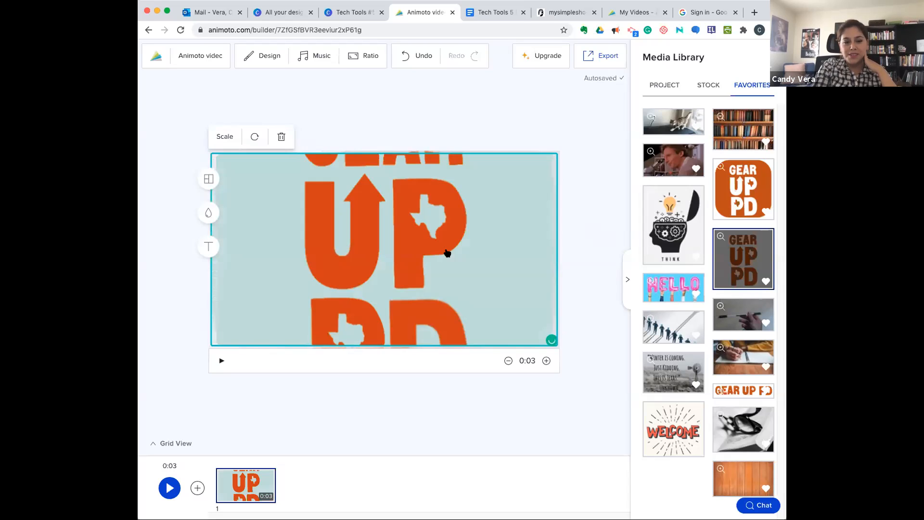
click(282, 137)
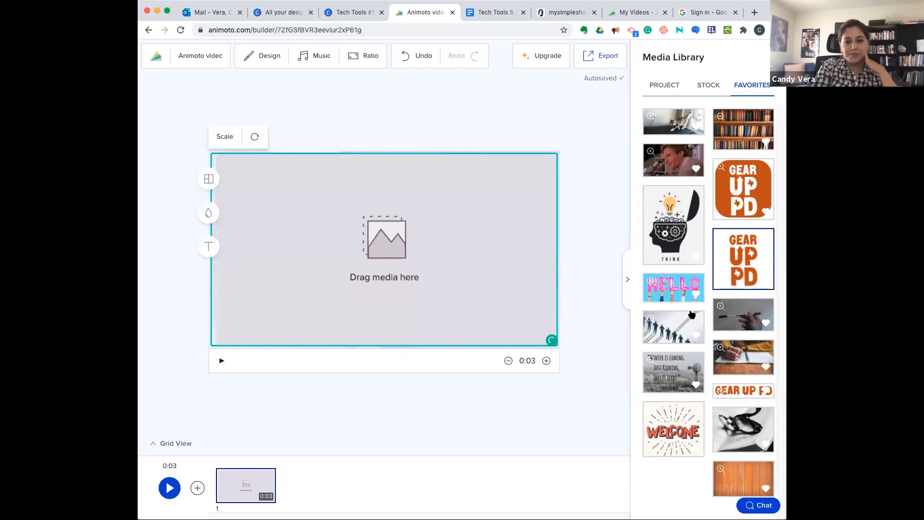
- Place the wide GEAR UP PD banner from the favorites in the first block and reduce its scale to the minimum
drag(755, 390, 471, 313)
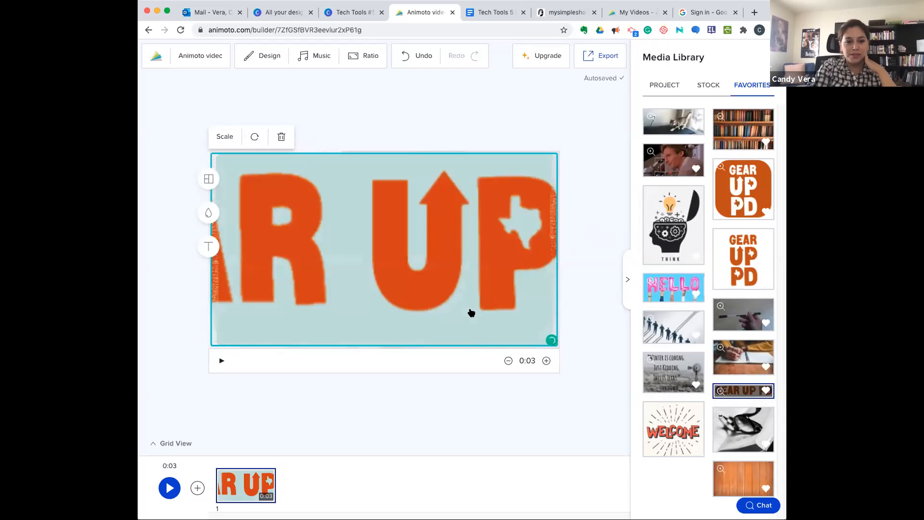
click(225, 136)
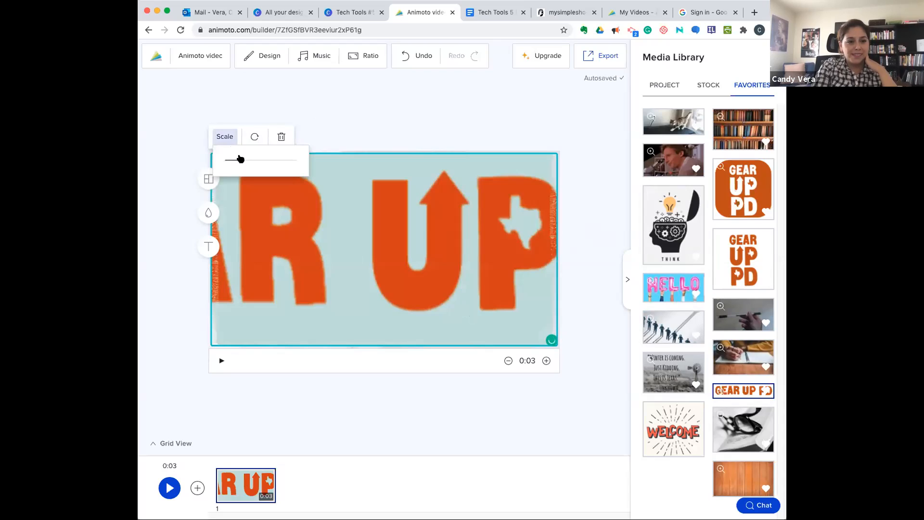
drag(239, 159, 224, 165)
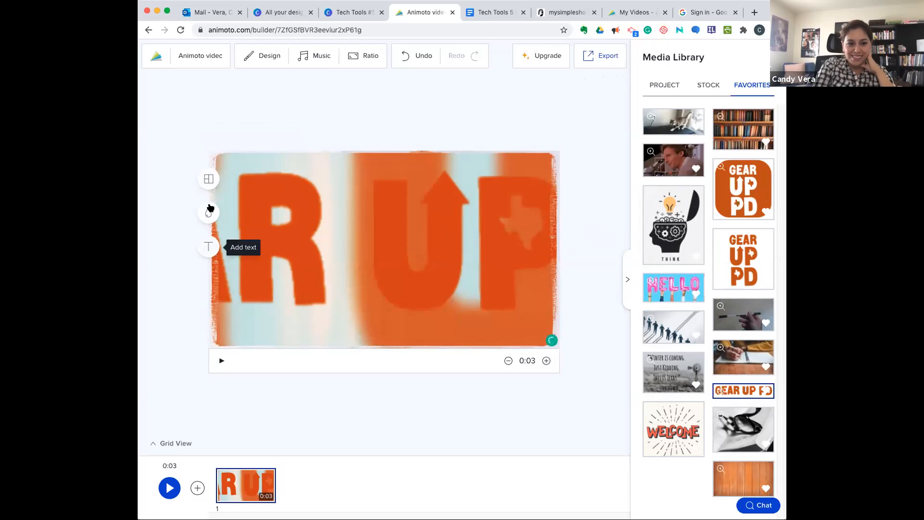
- Look through the layouts available for the first block, from single-image frames to multi-photo collages
click(208, 179)
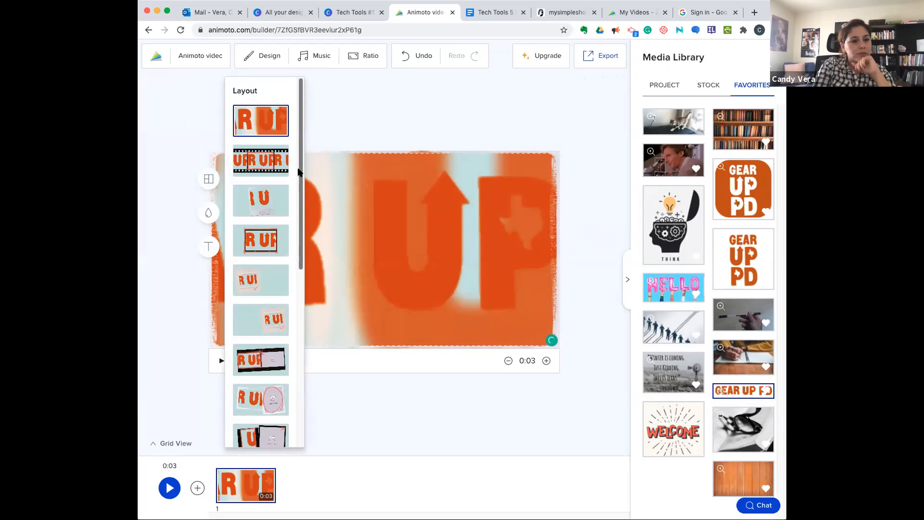
scroll(274, 332, down, 4)
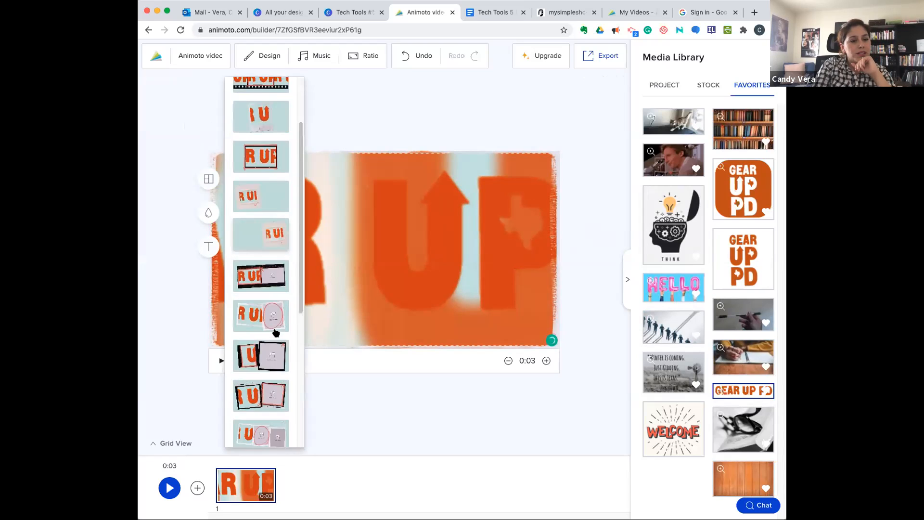
scroll(276, 333, down, 2)
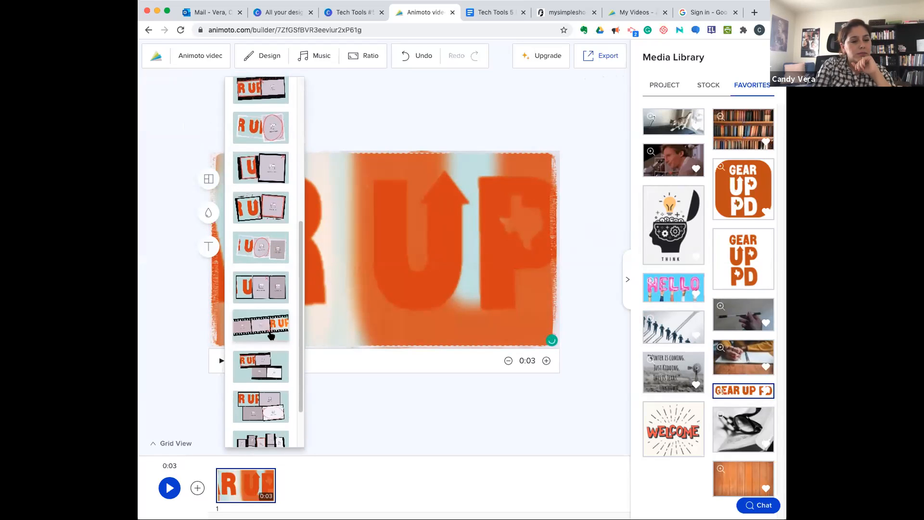
scroll(274, 380, down, 2)
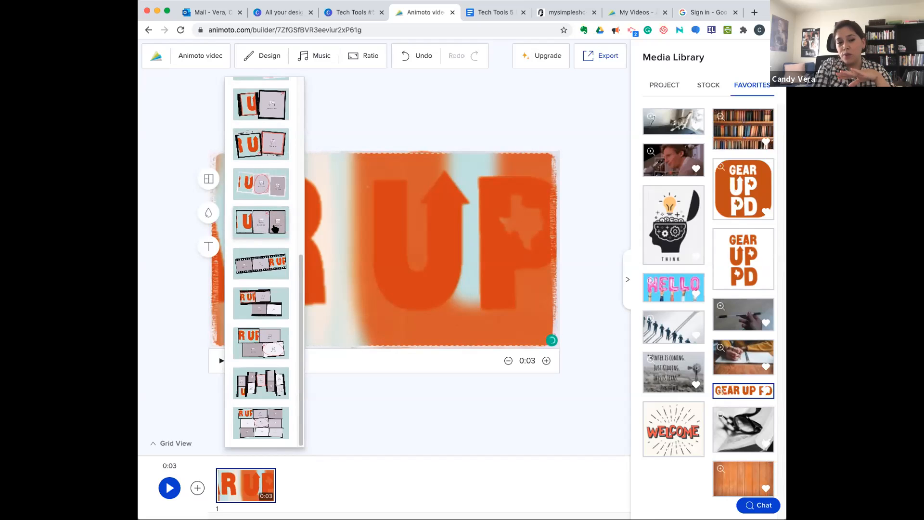
scroll(272, 255, up, 3)
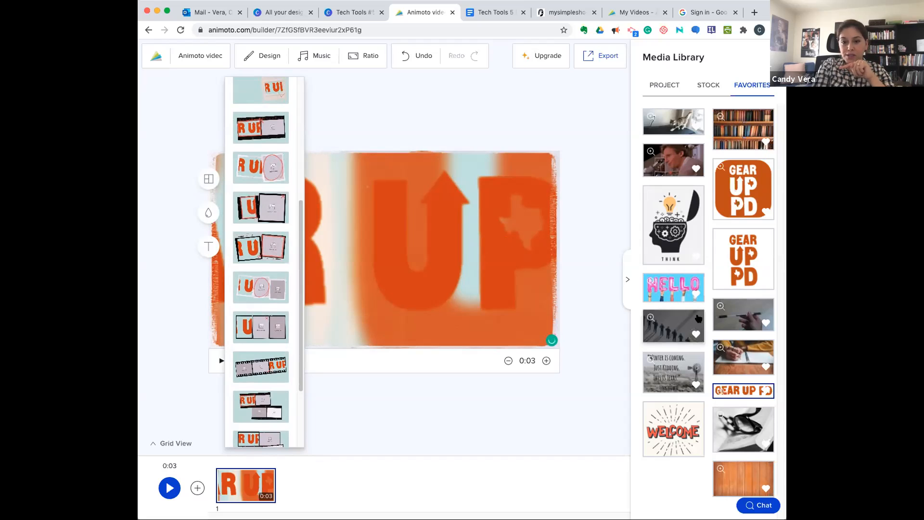
drag(737, 374, 339, 249)
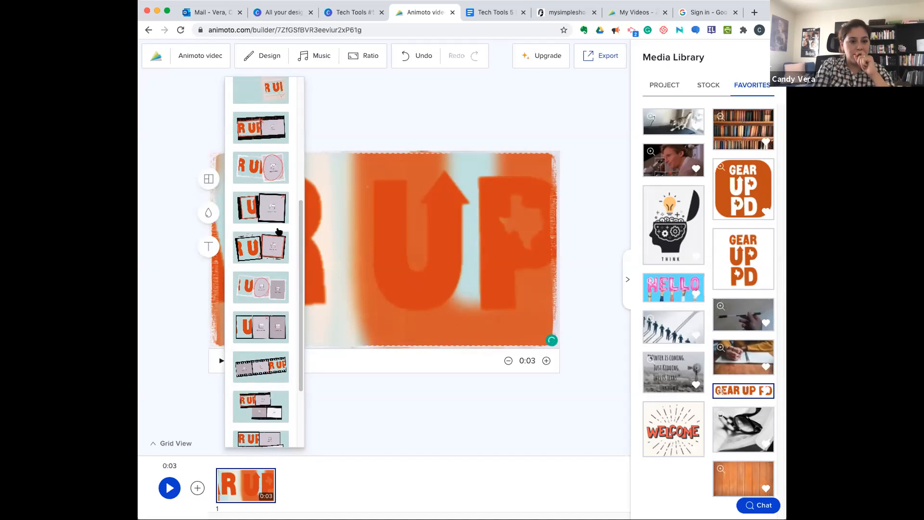
- Try the two-frame, three-photo and three-frame film strip layouts on the first block, and return it to the full-frame single-media layout
click(262, 212)
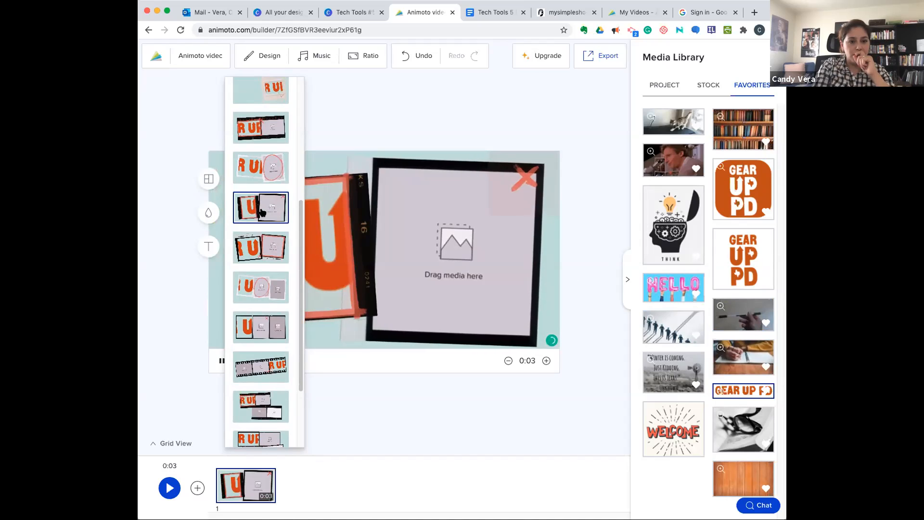
click(274, 288)
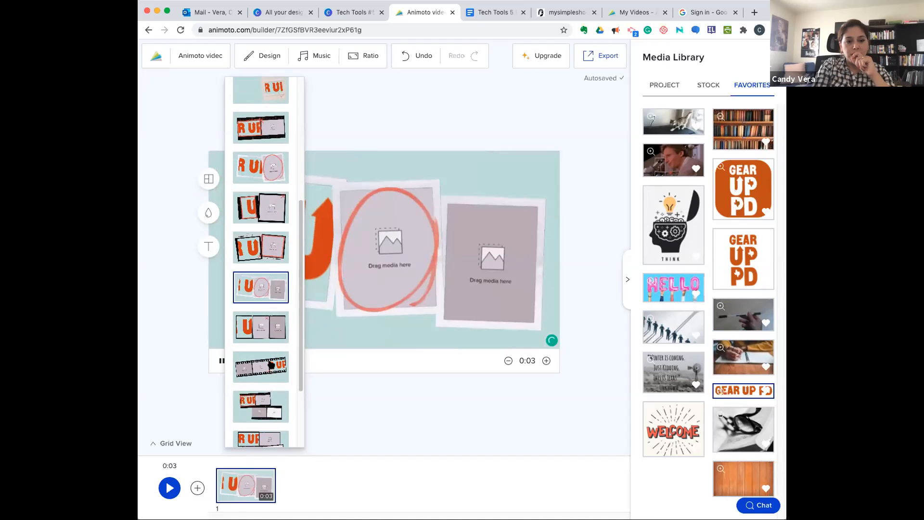
click(270, 365)
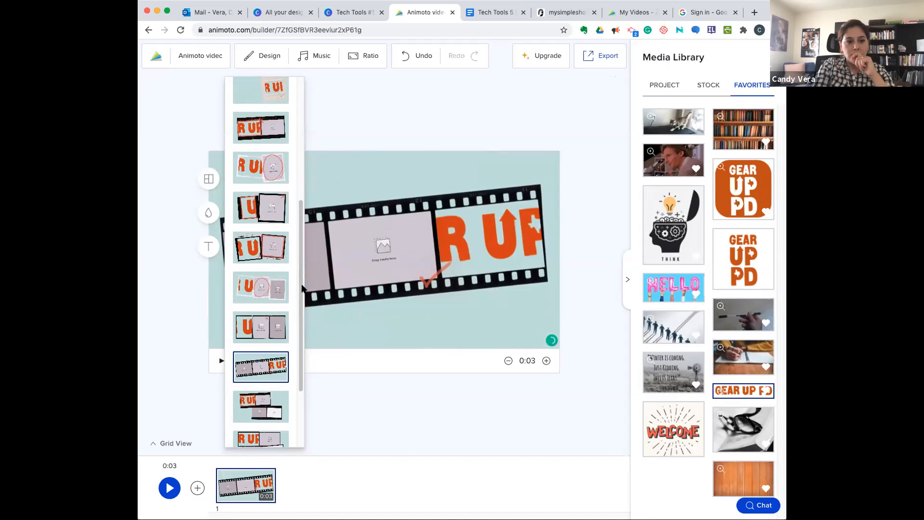
scroll(260, 161, up, 10)
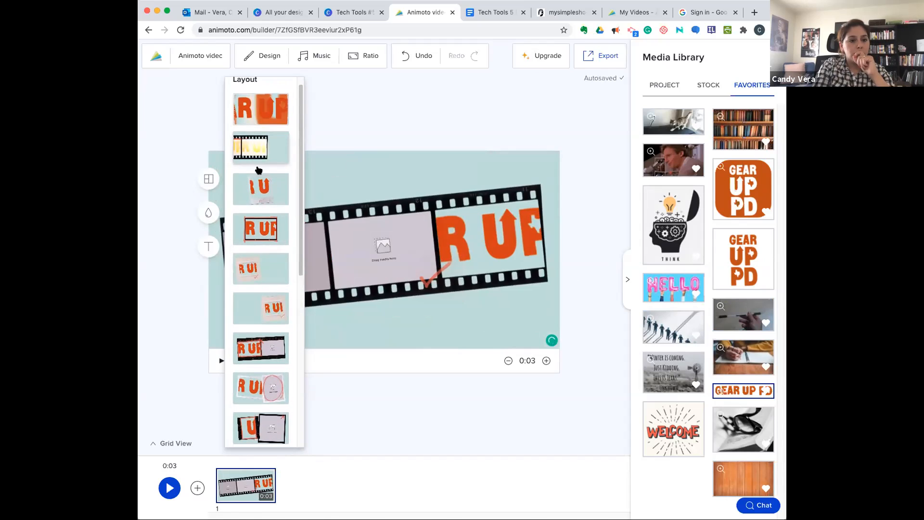
click(251, 119)
click(442, 392)
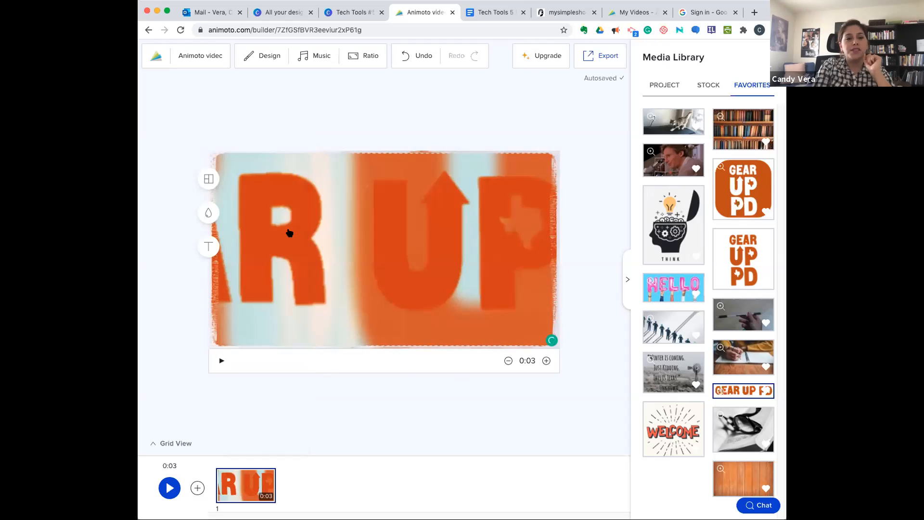
- Add a second block using the Media + Text layout with the title and subtitle to the left of the picture frame
click(198, 487)
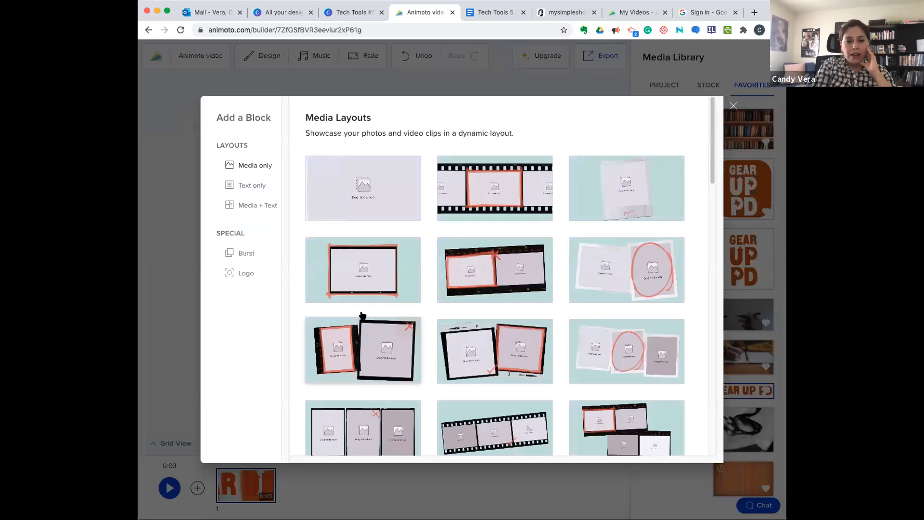
click(251, 205)
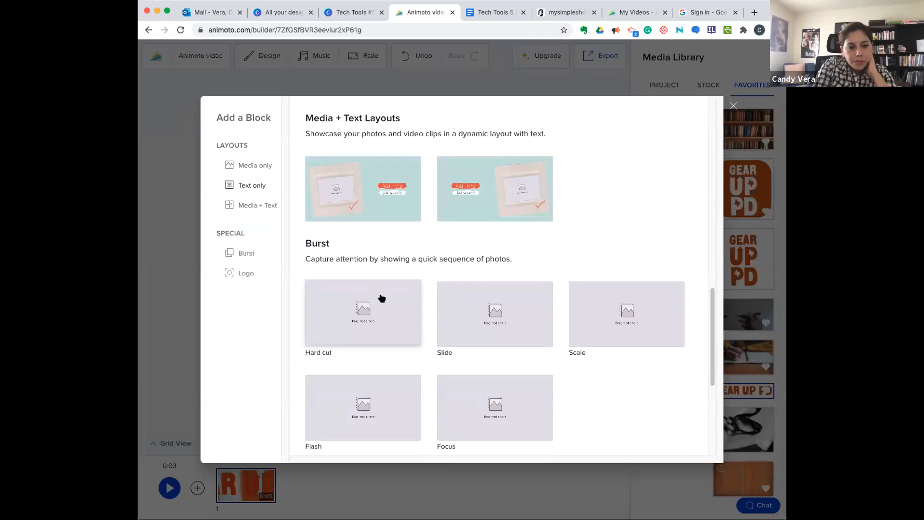
scroll(380, 297, down, 1)
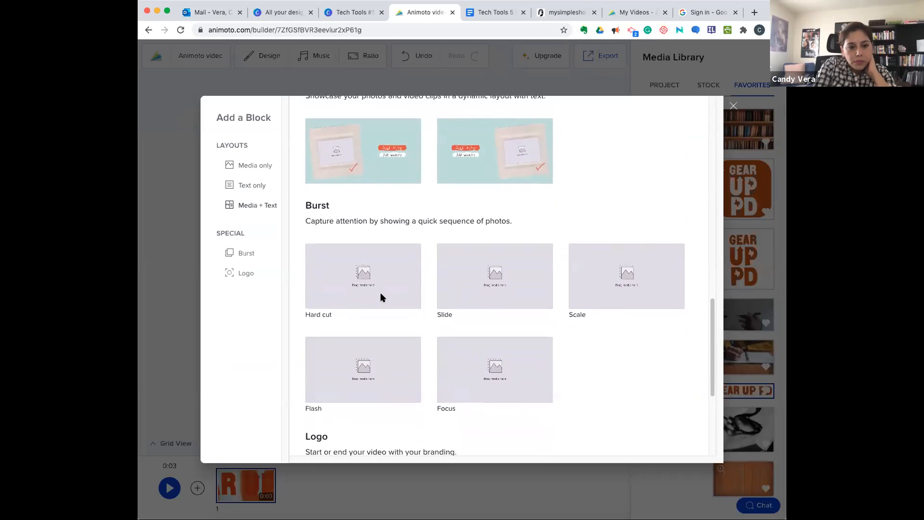
scroll(380, 297, down, 4)
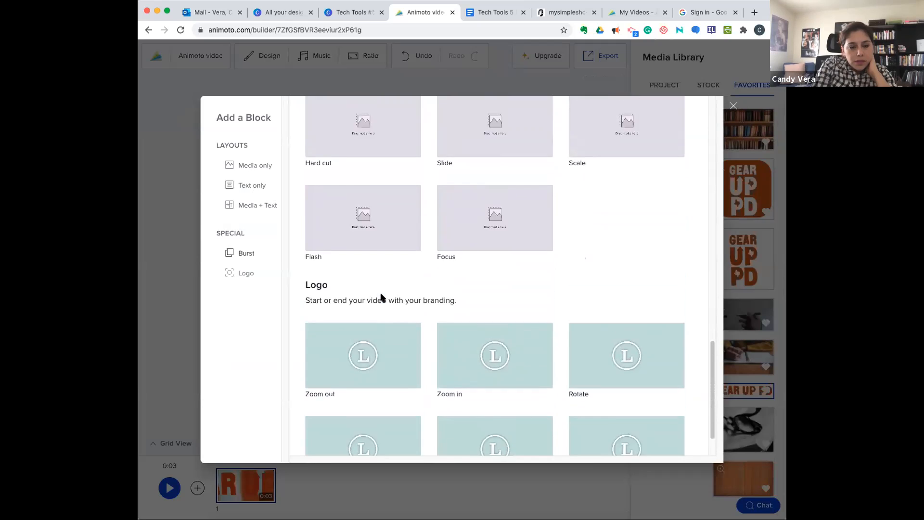
scroll(380, 297, up, 8)
scroll(380, 296, up, 1)
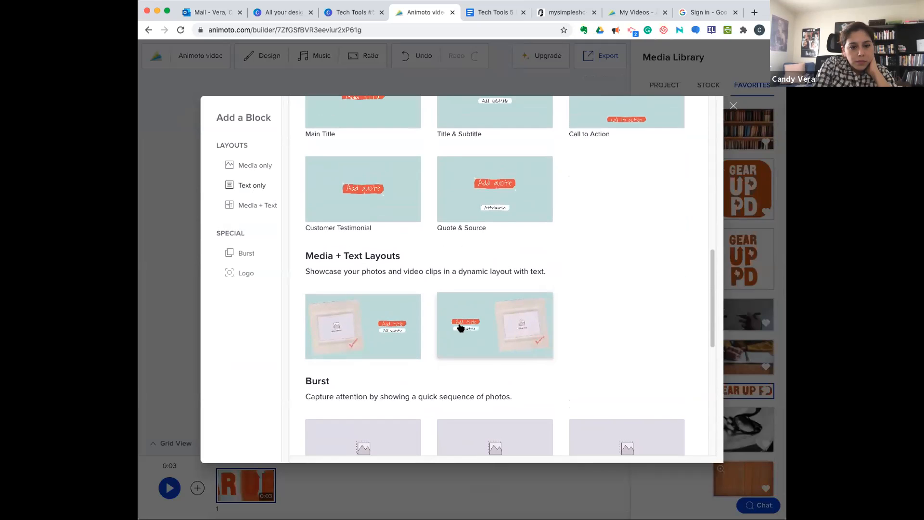
click(480, 332)
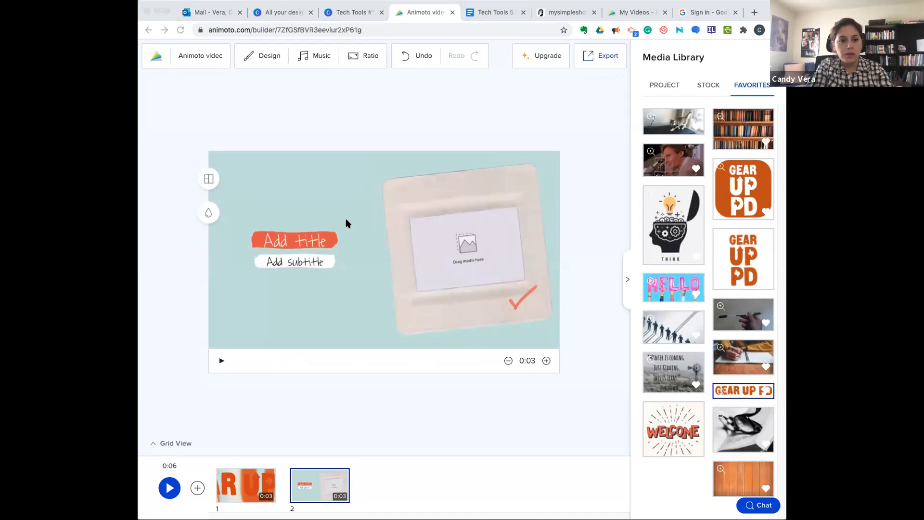
- Replace the second block's placeholder title with "Hello class!"
click(326, 240)
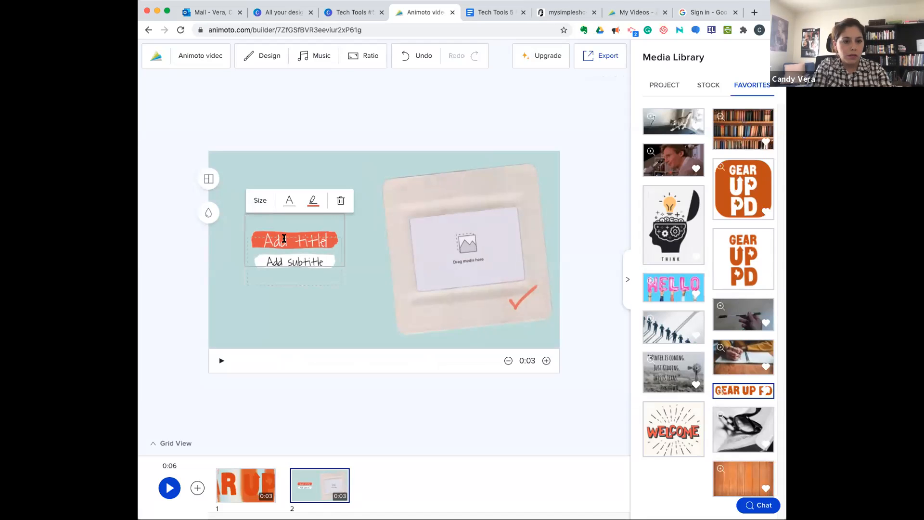
drag(284, 238, 263, 237)
text(Hello class!)
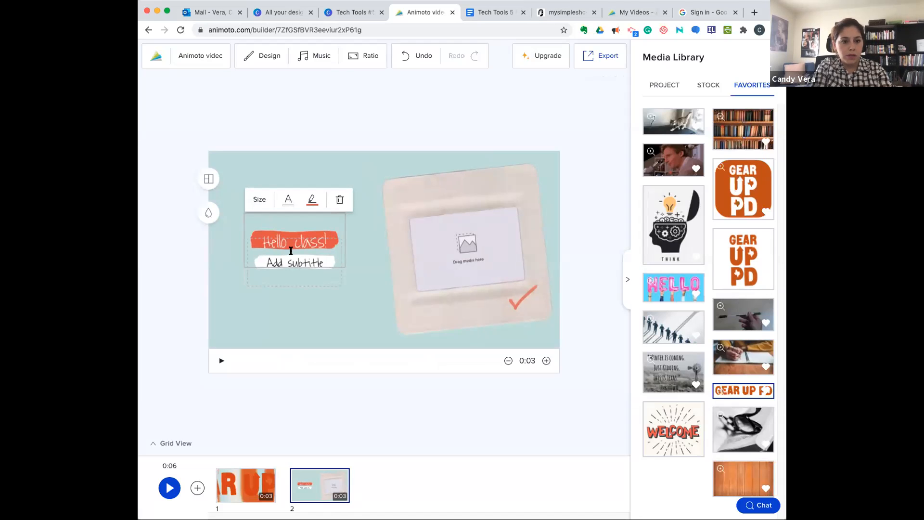
- Replace the second block's subtitle with the copied text "Today we are going to apply our knowledge of the common literary theme: Power and Corruption to our writing."
click(312, 260)
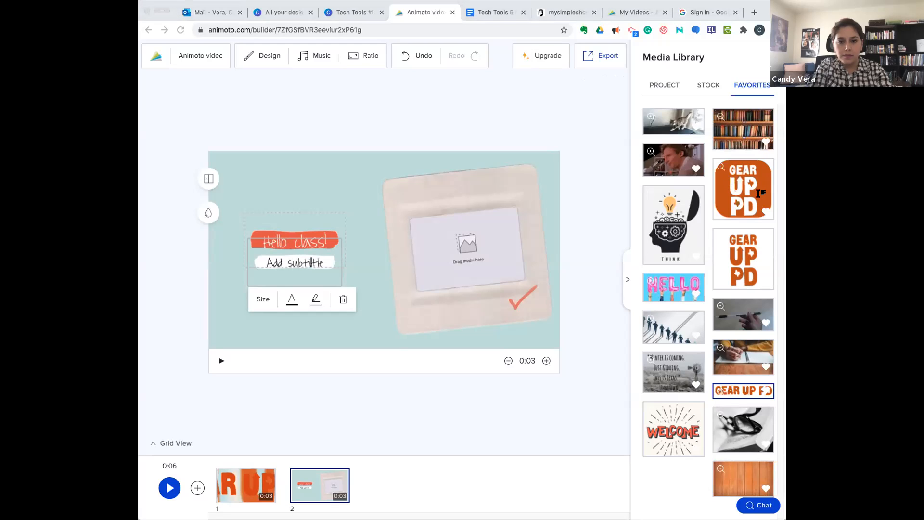
click(327, 262)
drag(271, 260, 265, 260)
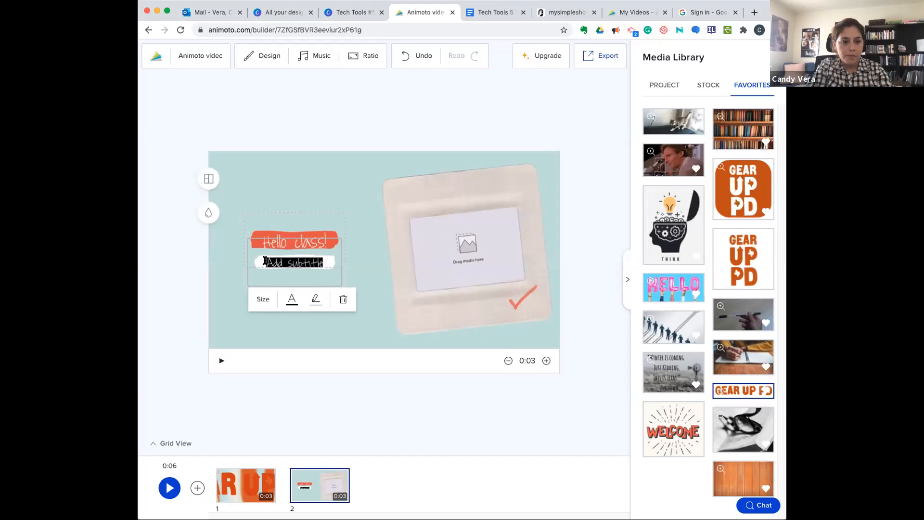
text(Today we are going to apply our knowledge of the common literary theme: Power and Corruption to our writing.)
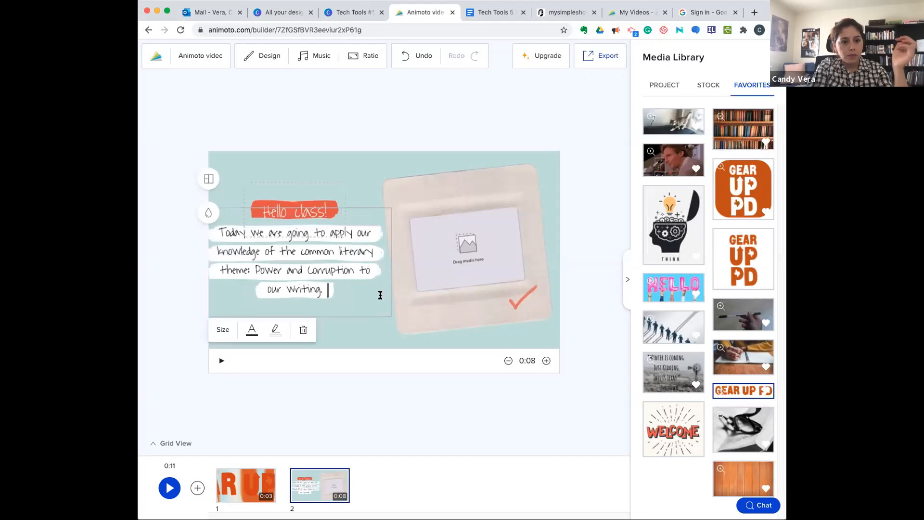
click(374, 326)
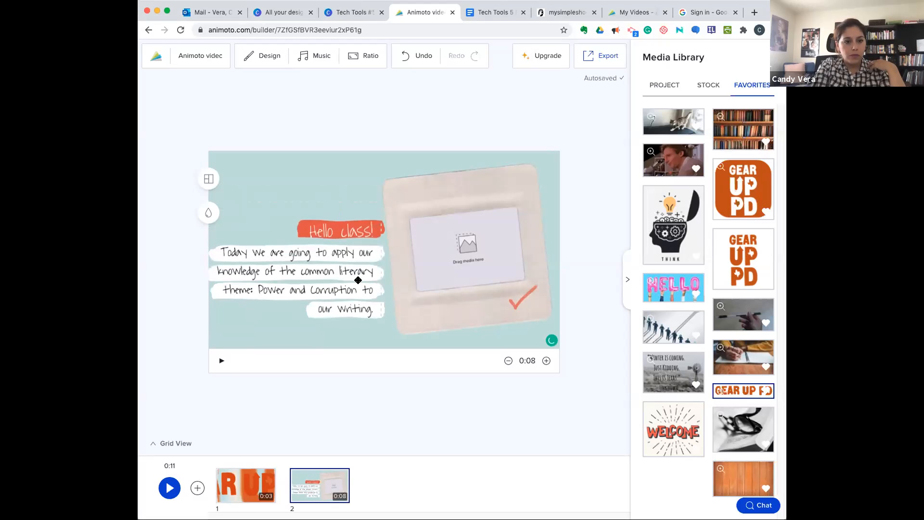
- Reduce the text size of the second block's whole subtitle to the minimum
click(322, 228)
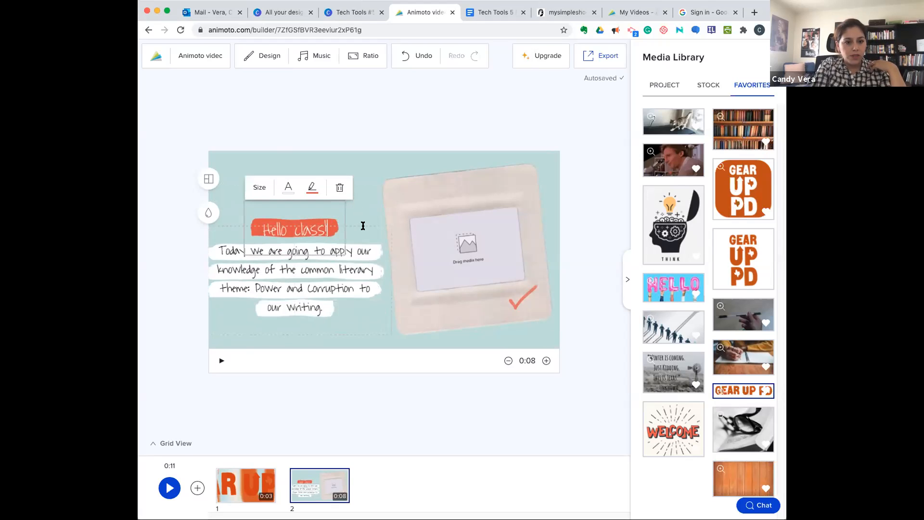
click(391, 211)
click(351, 268)
drag(322, 308, 219, 250)
click(222, 351)
drag(229, 371, 228, 371)
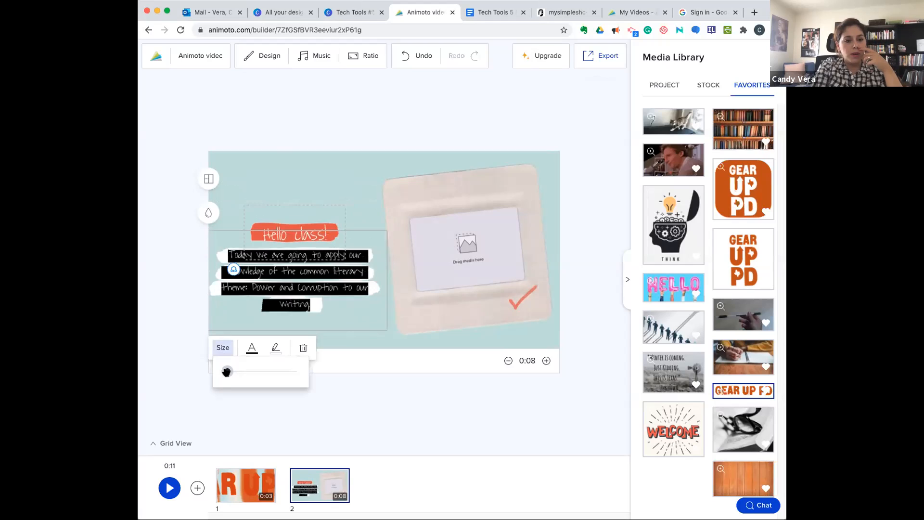
- Look at the text colors available for the second block's subtitle, leaving the color as it is
click(248, 346)
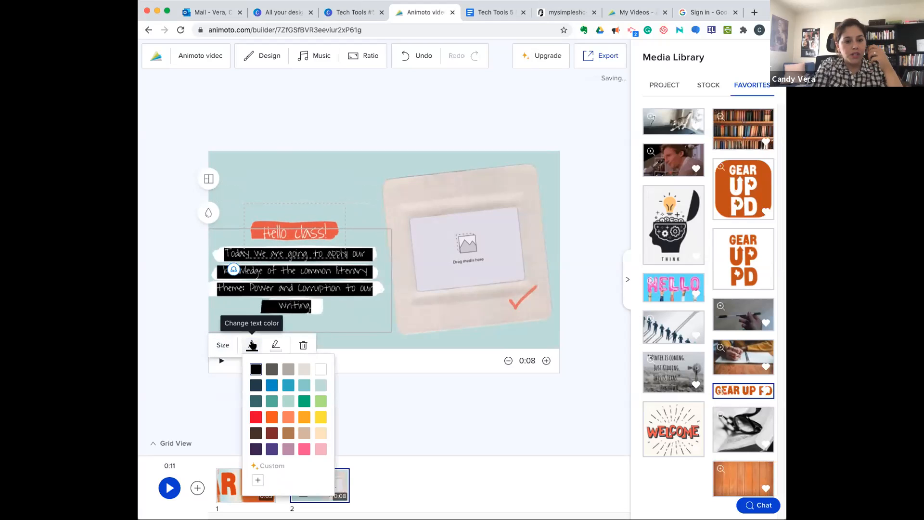
click(377, 343)
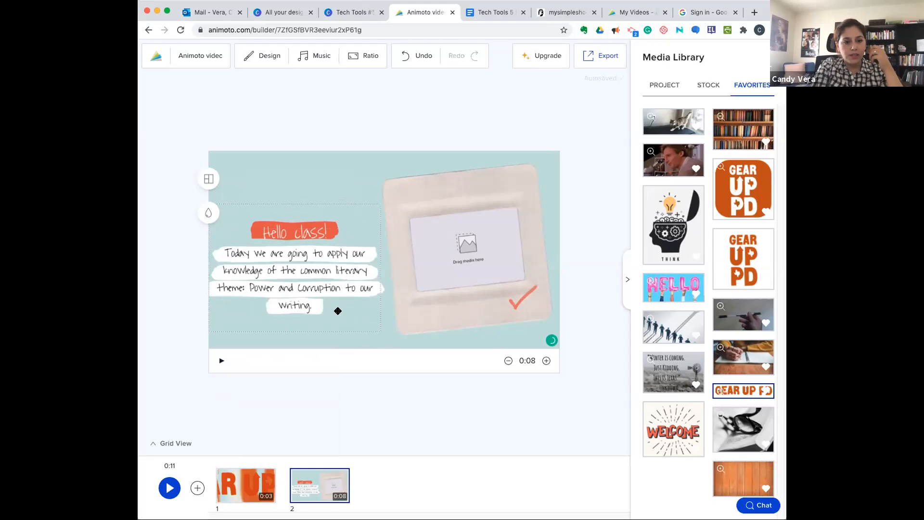
click(320, 298)
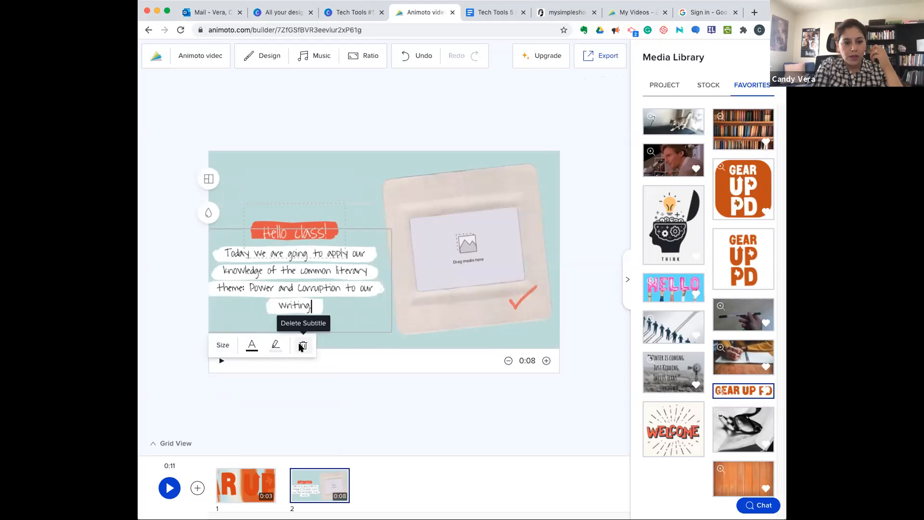
click(422, 326)
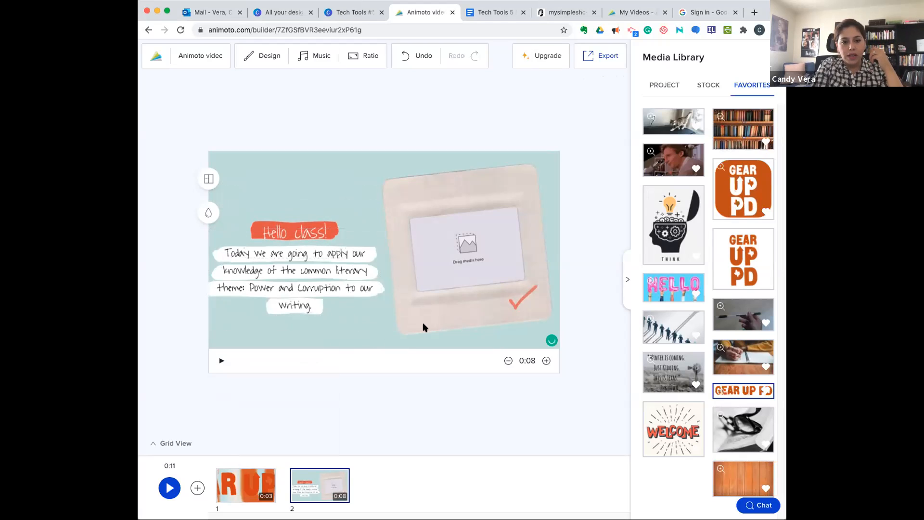
- Place the pink HELLO balloon image from the favorites in the second block's frame and reduce its scale to the minimum
click(480, 250)
drag(664, 286, 497, 257)
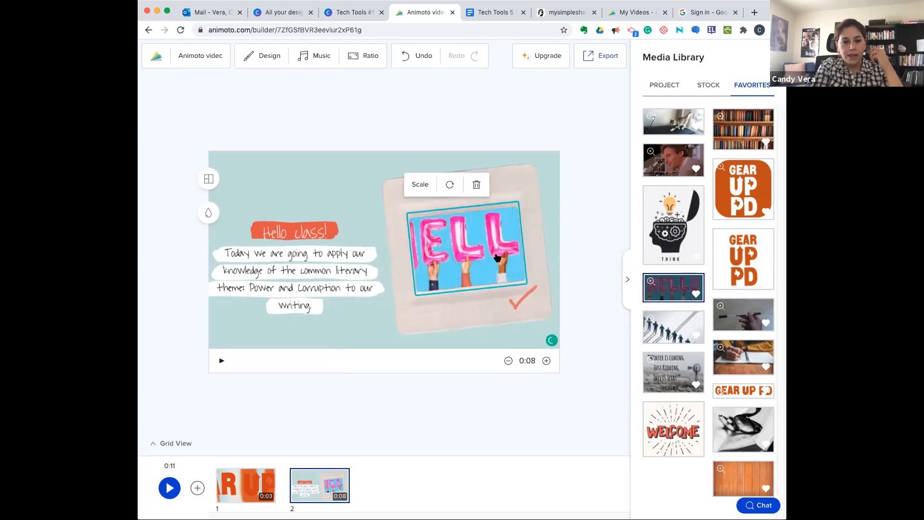
click(419, 184)
drag(429, 208, 410, 209)
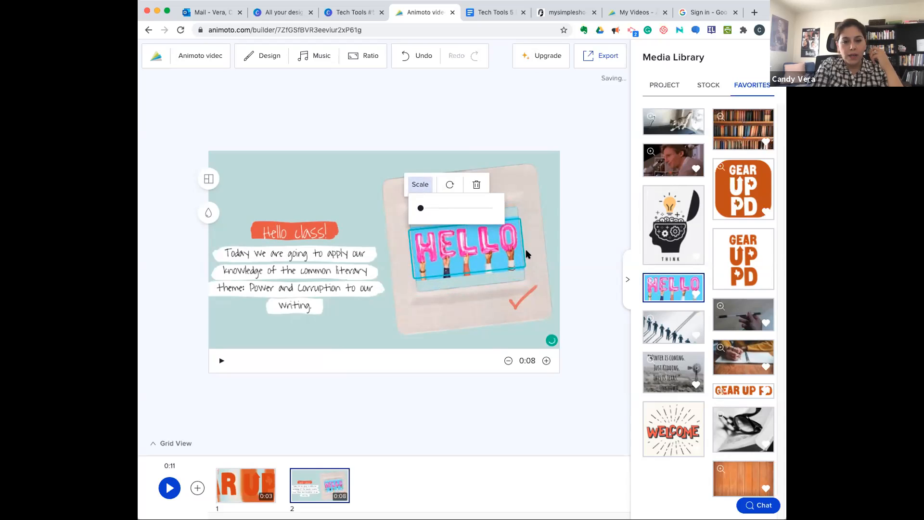
click(551, 210)
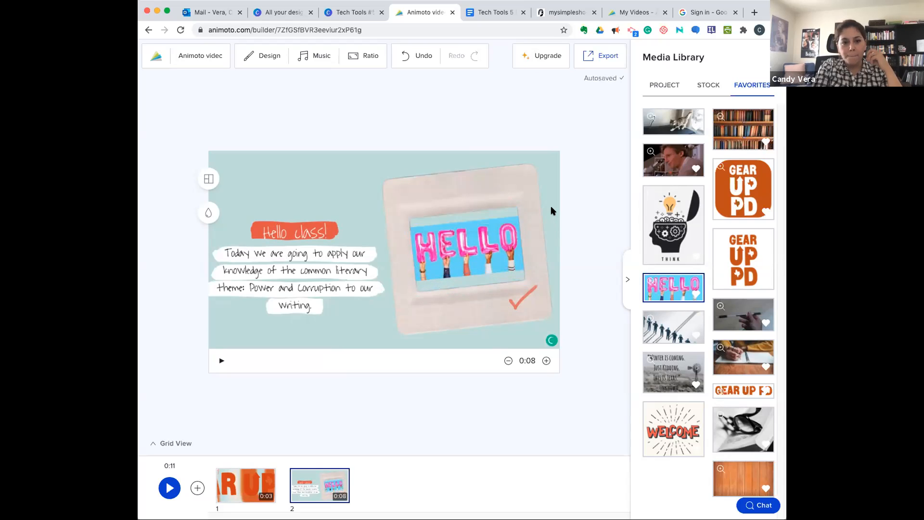
- Add a third block from the Main Title text layout and switch it to the layout with a picture frame left of the title
click(197, 487)
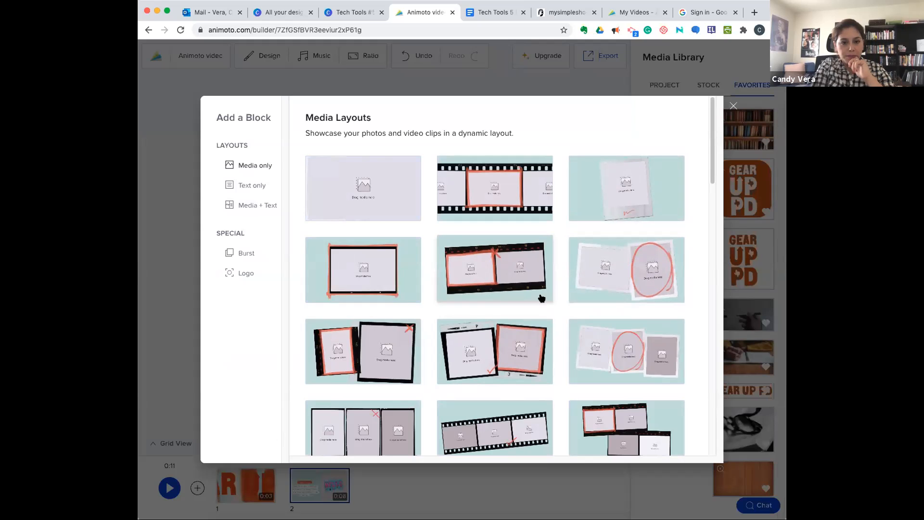
click(251, 204)
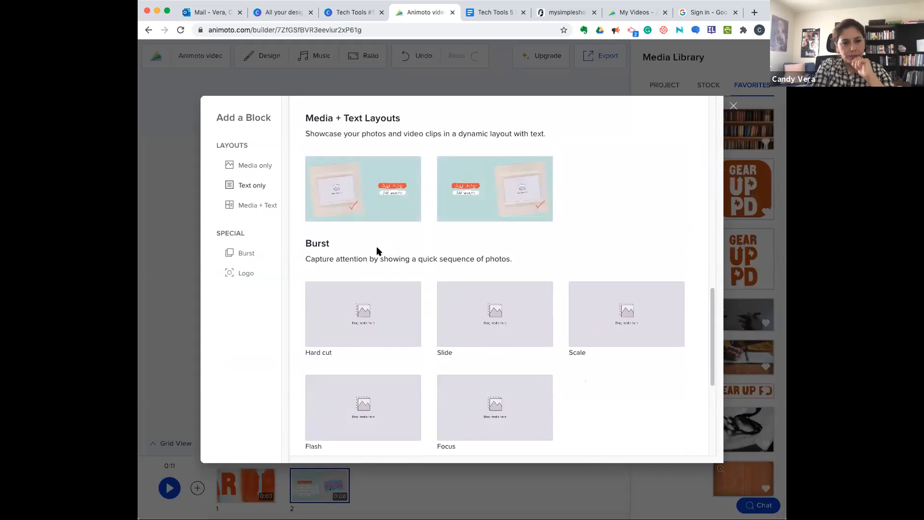
scroll(376, 249, down, 2)
scroll(377, 250, up, 5)
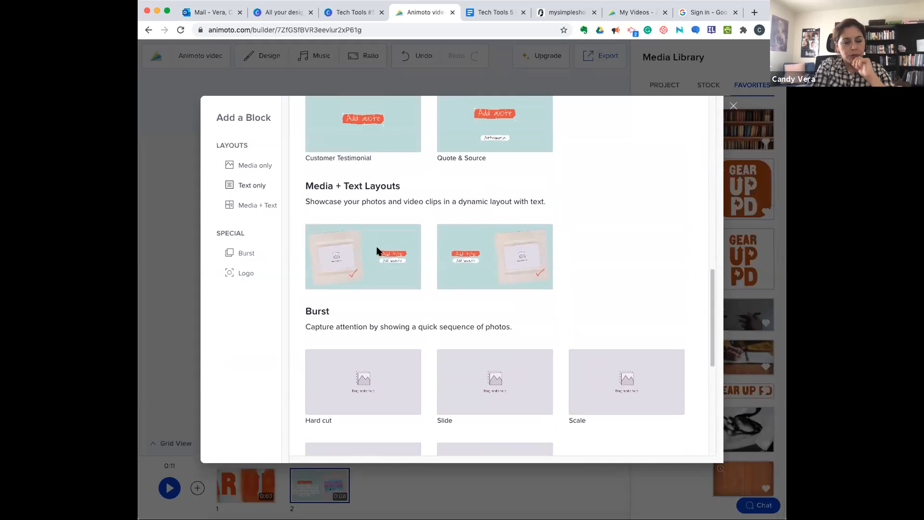
scroll(377, 248, up, 6)
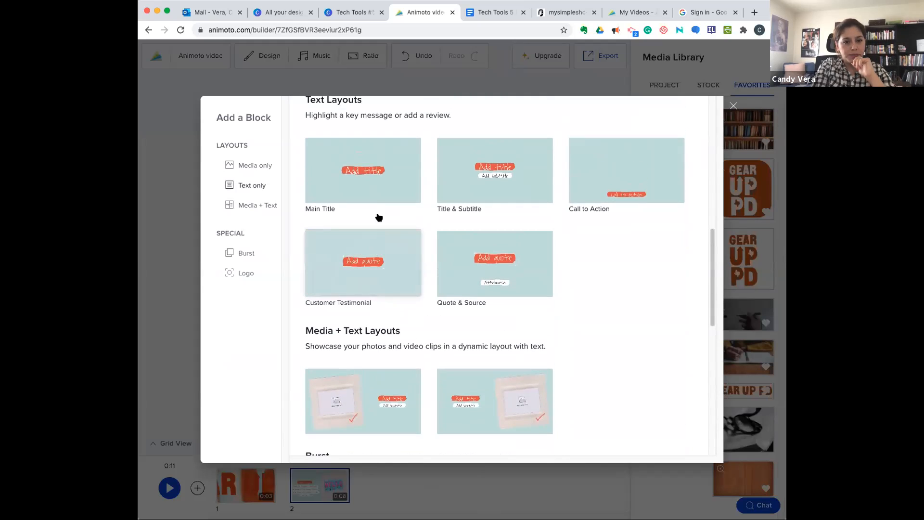
click(368, 186)
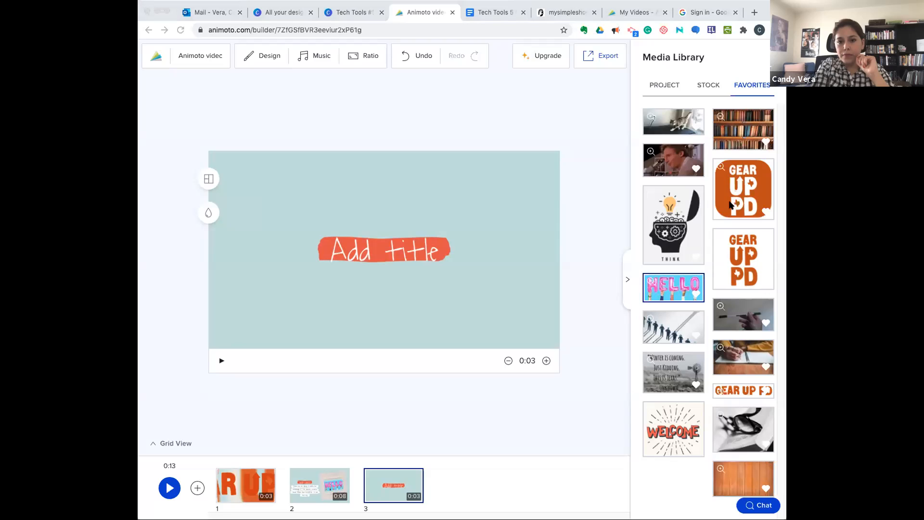
click(210, 181)
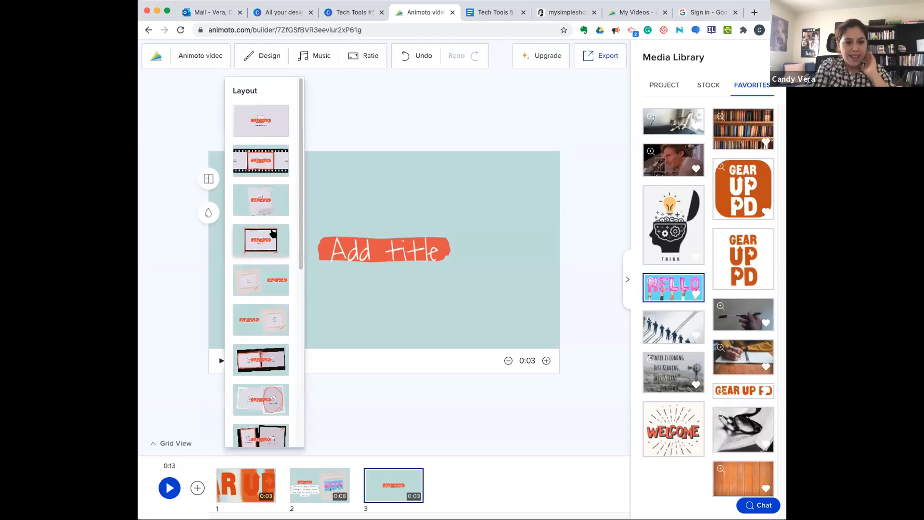
click(270, 283)
- Set the third block's title to "Why?" and fill its frame with the favorites image of the man at the microphone
click(479, 253)
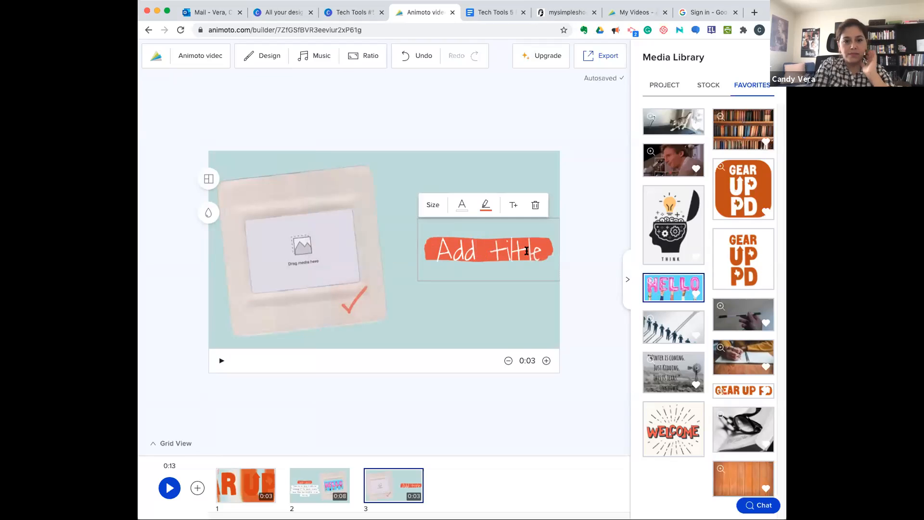
key(BackSpace)
key(BackSpace)
key(BackSpace)
key(BackSpace)
key(BackSpace)
key(BackSpace)
key(BackSpace)
key(BackSpace)
key(BackSpace)
text(Why?)
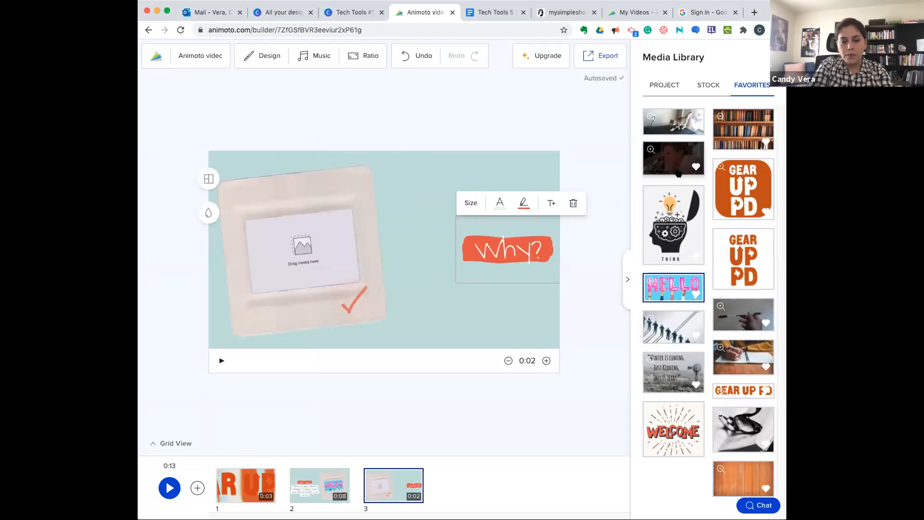
drag(678, 168, 318, 262)
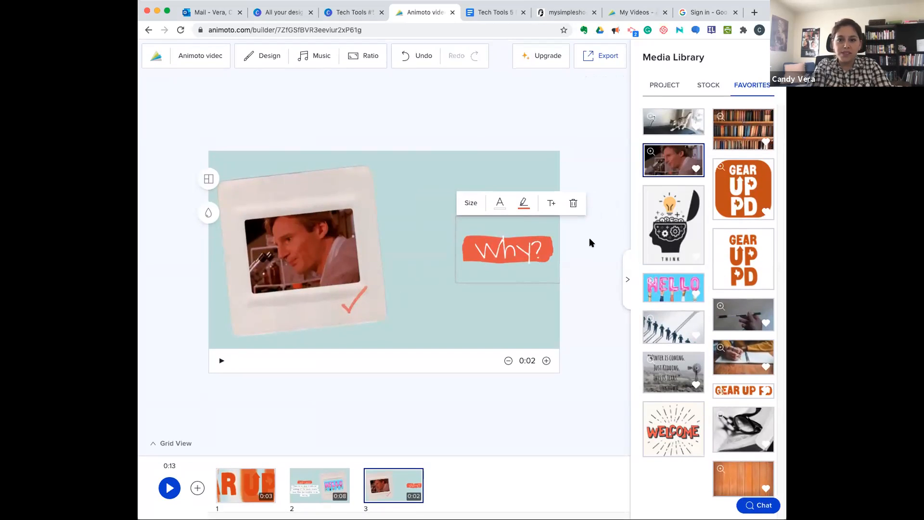
- Change the second block to the single polaroid layout with the title and subtitle over the picture
click(316, 492)
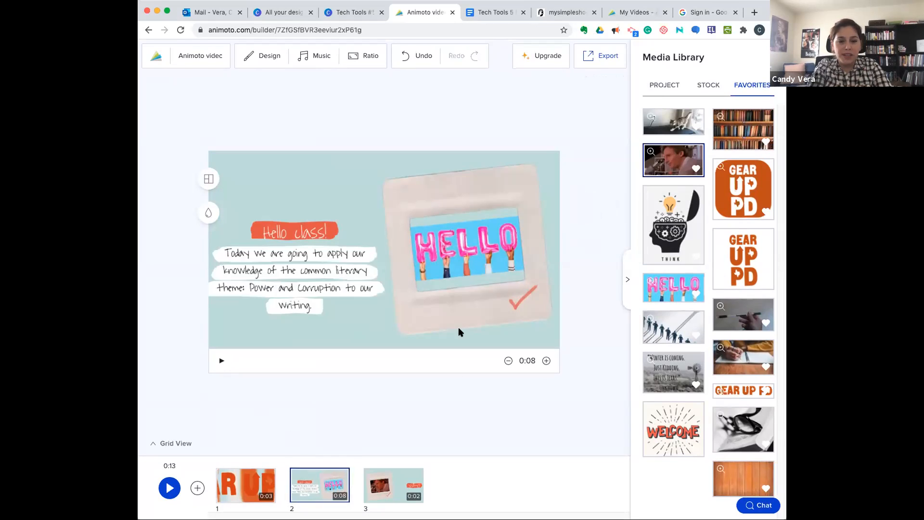
click(203, 184)
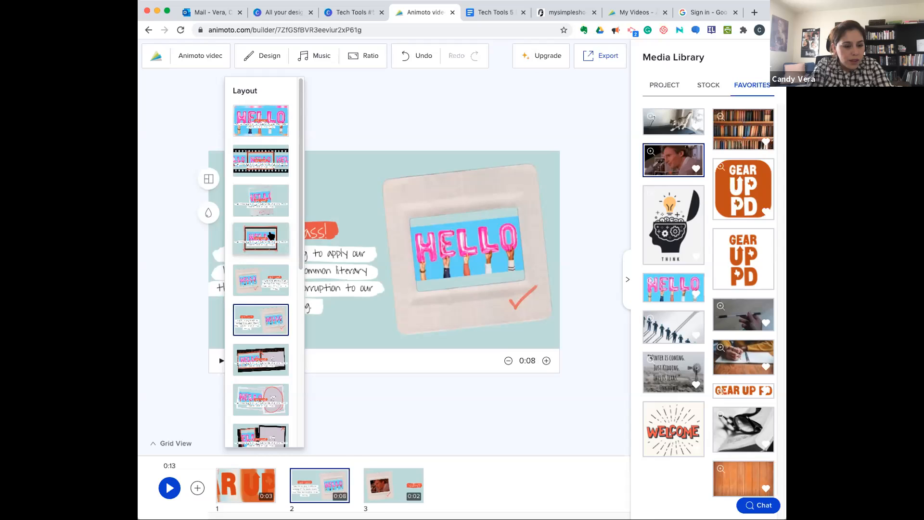
click(274, 192)
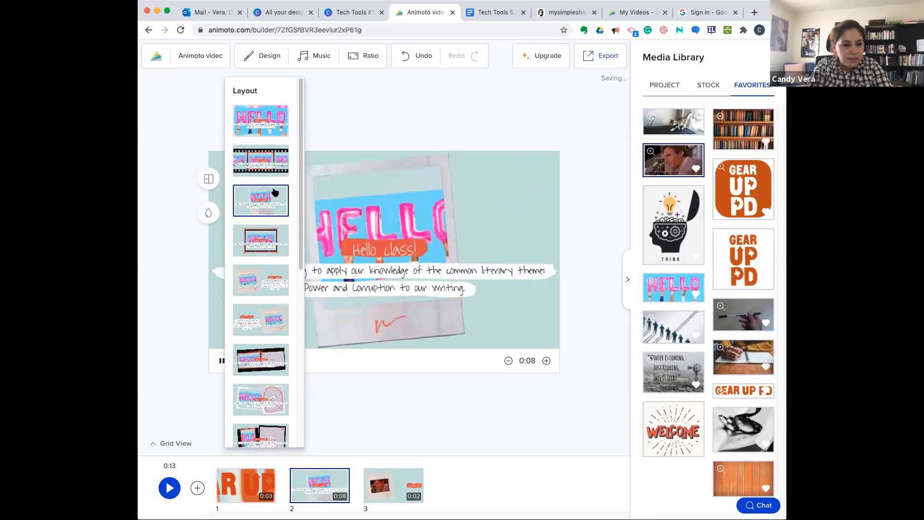
scroll(252, 413, down, 5)
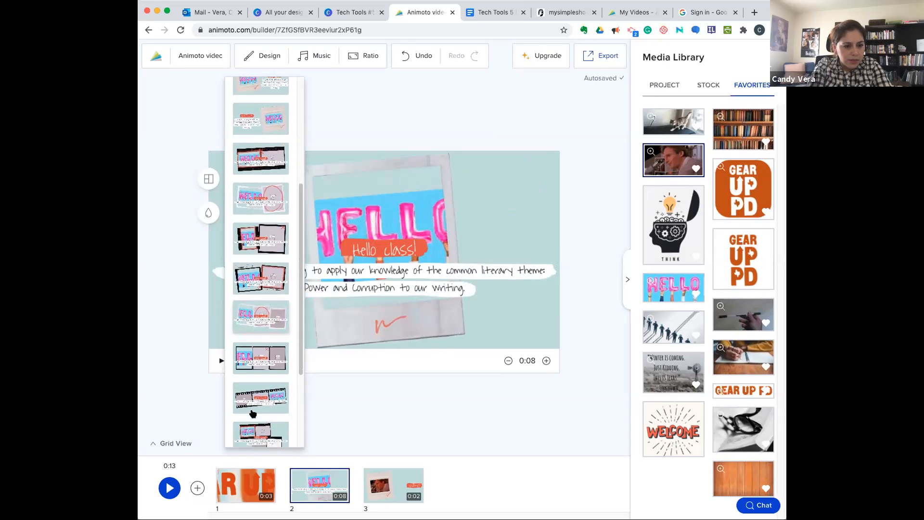
scroll(253, 413, up, 1)
scroll(253, 413, up, 5)
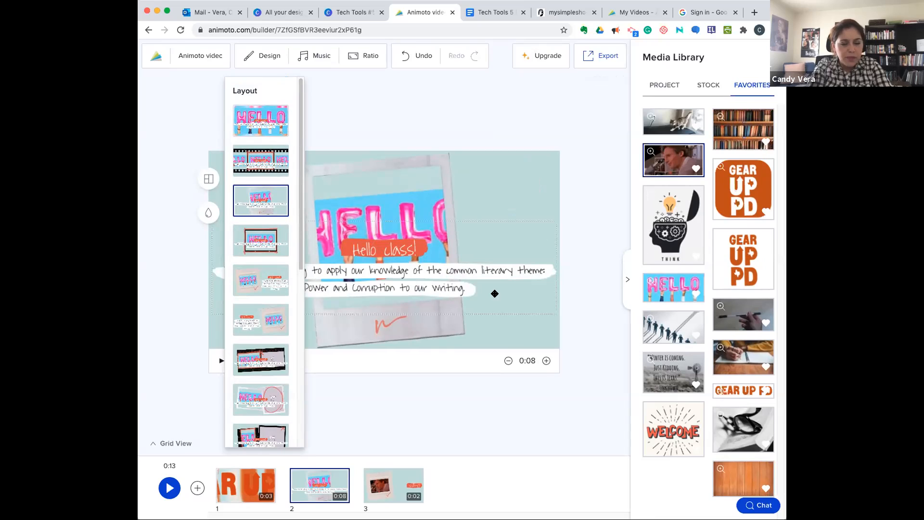
click(528, 335)
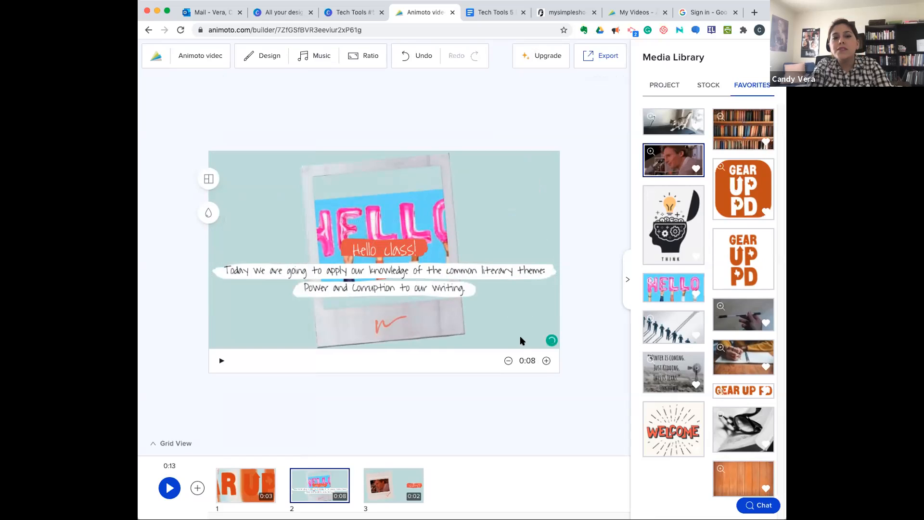
- Insert a Main Title as third block, reading "Theme is crucial to developing and writing a successful story. It is the message you are sharing with your readers."
mouse_move(380, 485)
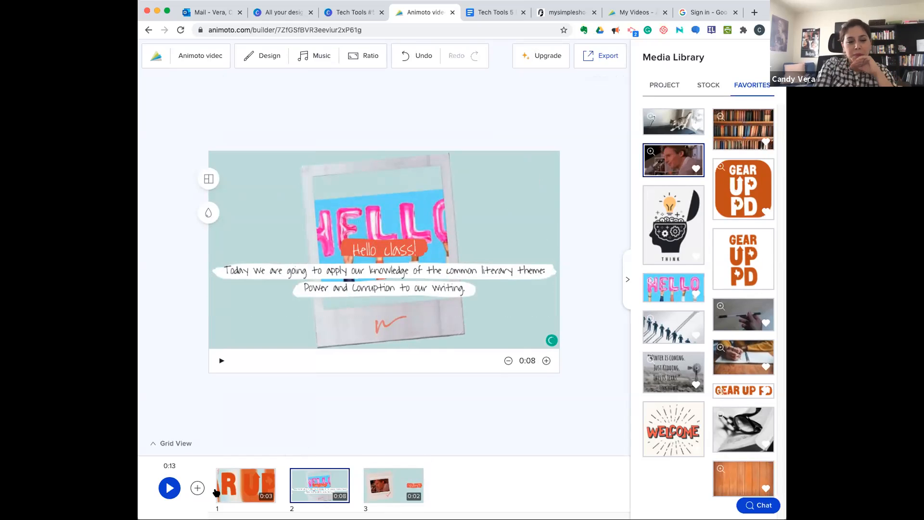
click(197, 487)
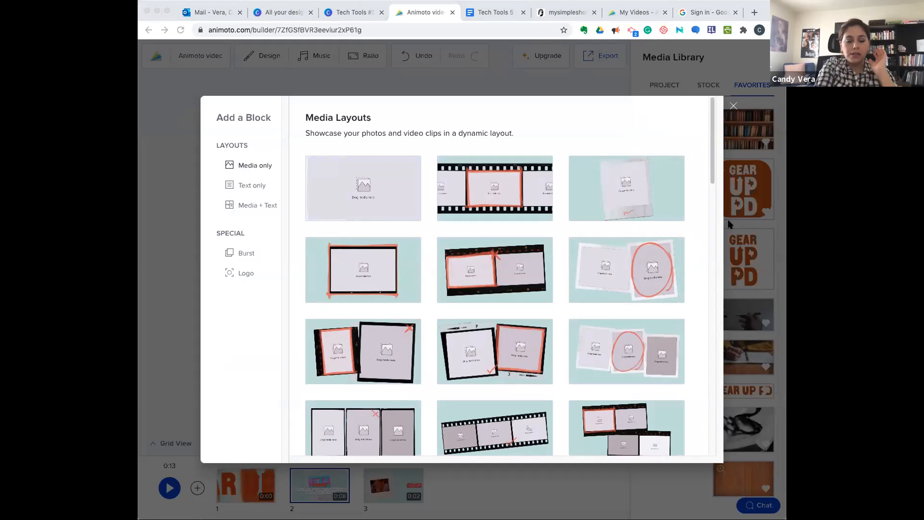
click(255, 186)
click(245, 187)
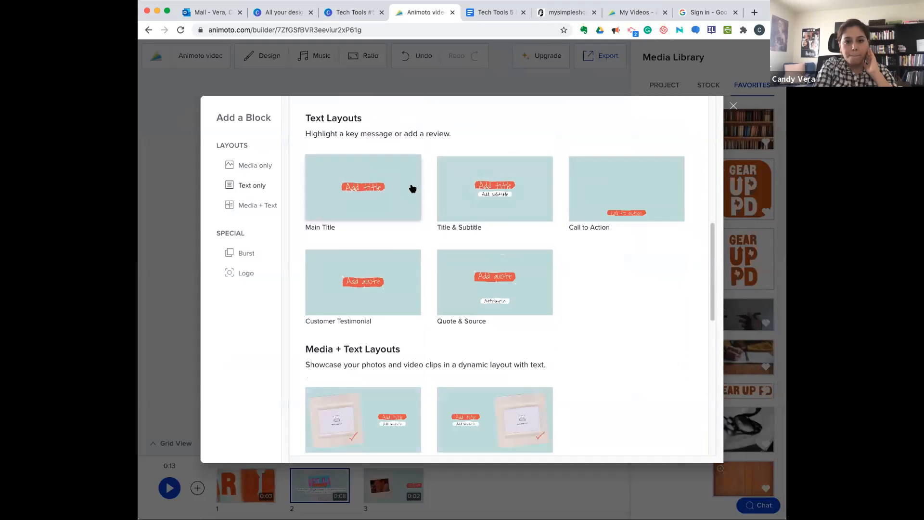
click(398, 187)
click(430, 248)
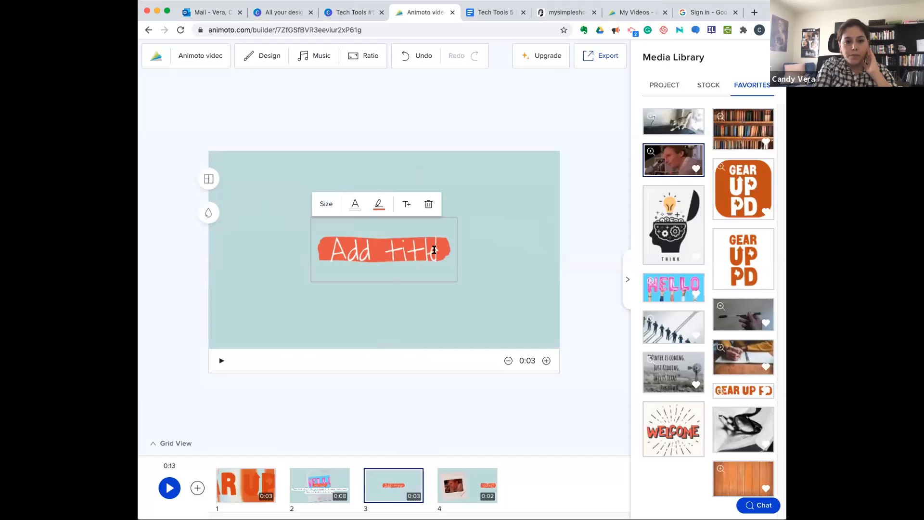
drag(437, 248, 329, 243)
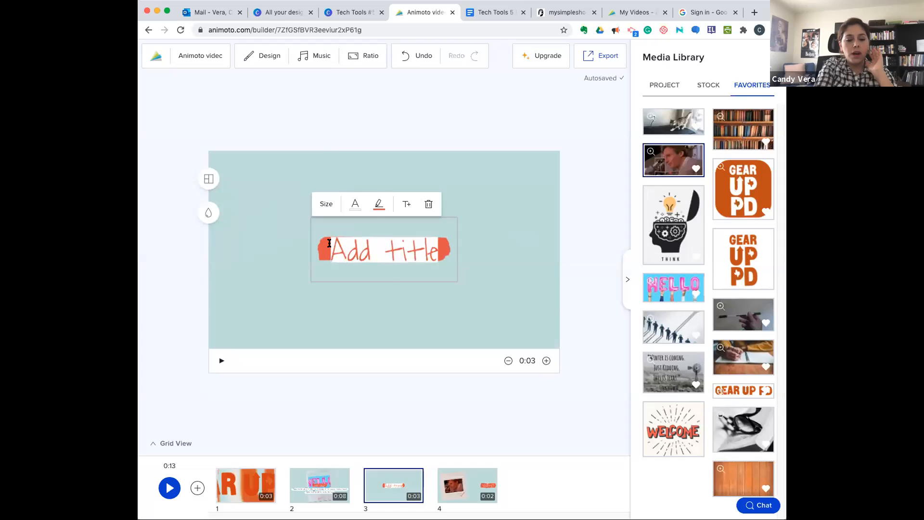
text(Theme is crucial to developing and Writing a successful story. It is the)
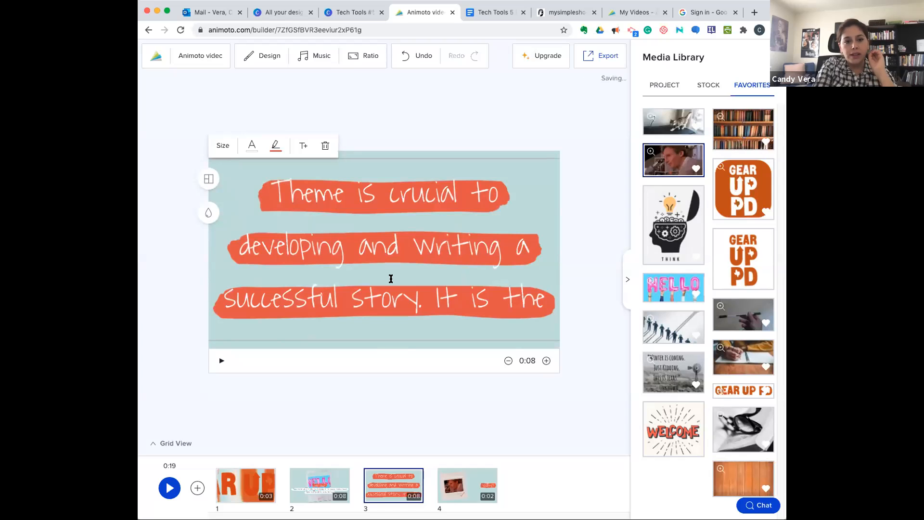
- Reduce the theme text's size until the whole message fits the frame, and move its block behind the "Why?" block
click(223, 144)
drag(260, 121, 235, 122)
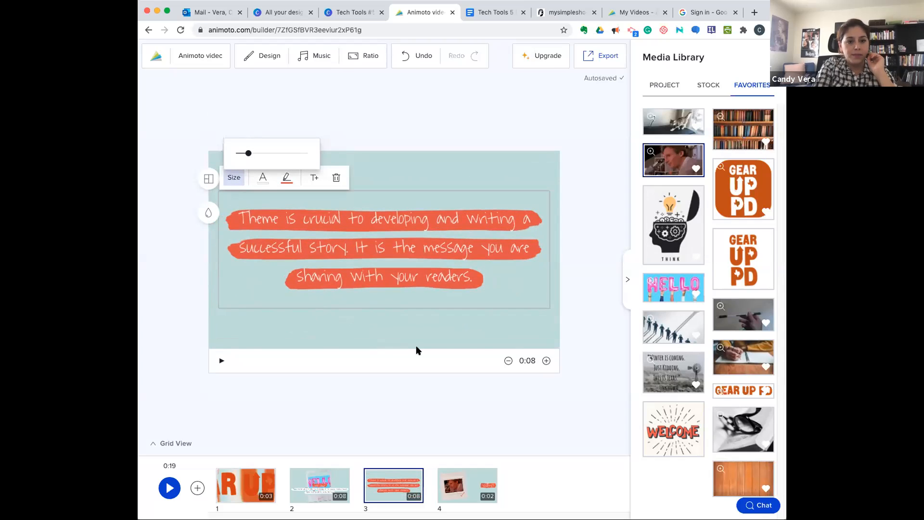
click(458, 337)
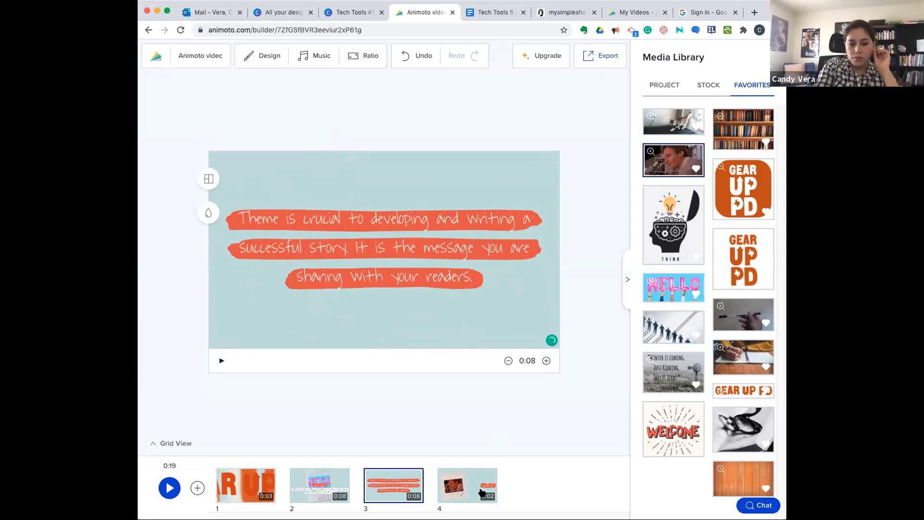
click(399, 490)
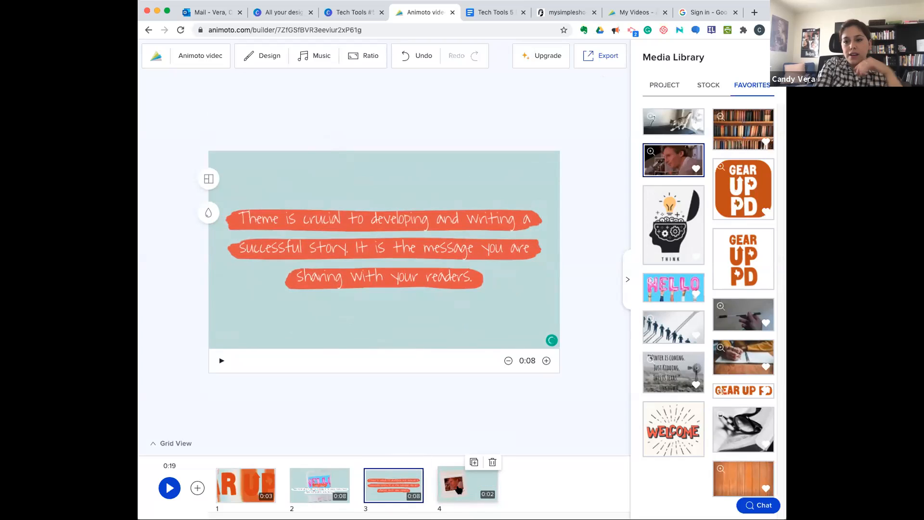
drag(392, 486, 493, 485)
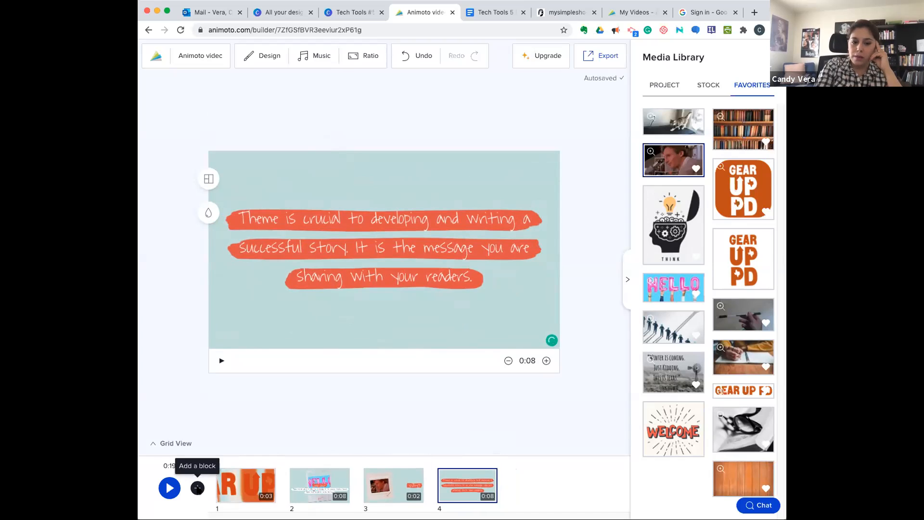
- Add a fifth block from the Media + Text layout that has the picture frame left of the title
click(197, 488)
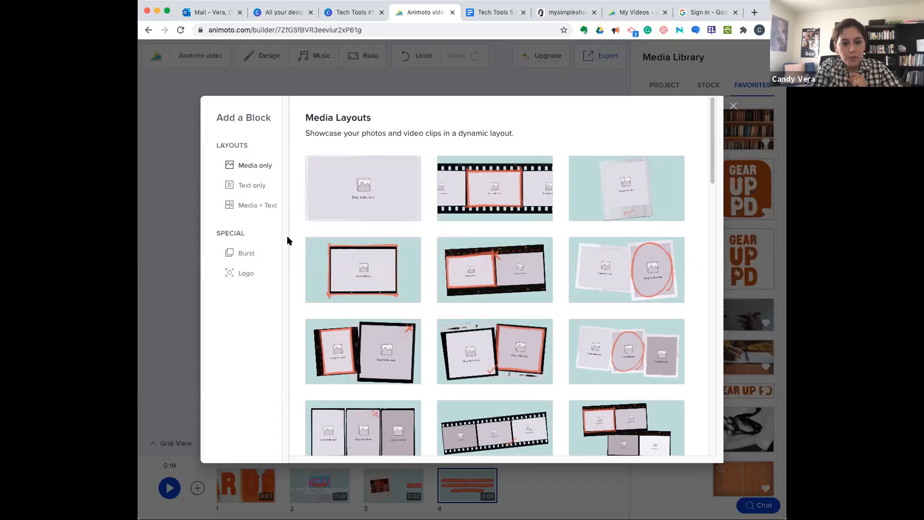
click(258, 206)
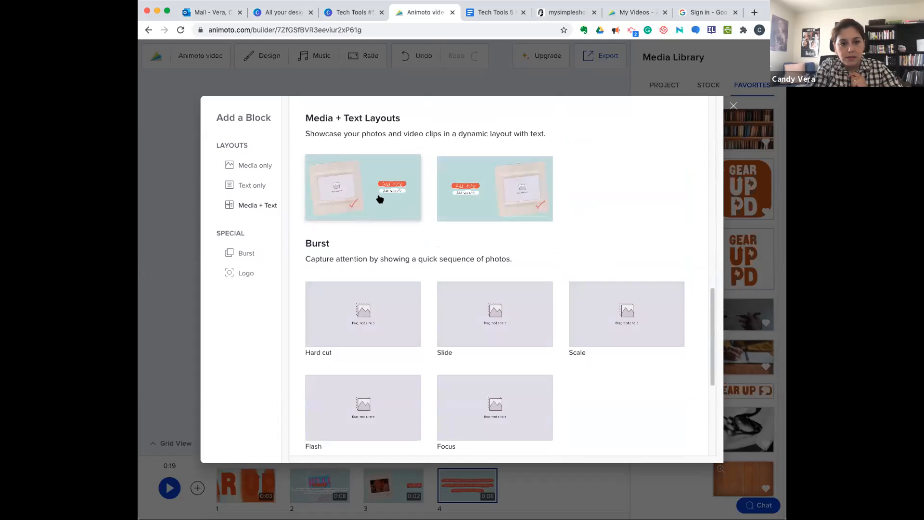
click(378, 196)
- Try the full-frame and single polaroid layouts on the fifth block, with the title and subtitle moved to the frame's lower right corner
click(213, 183)
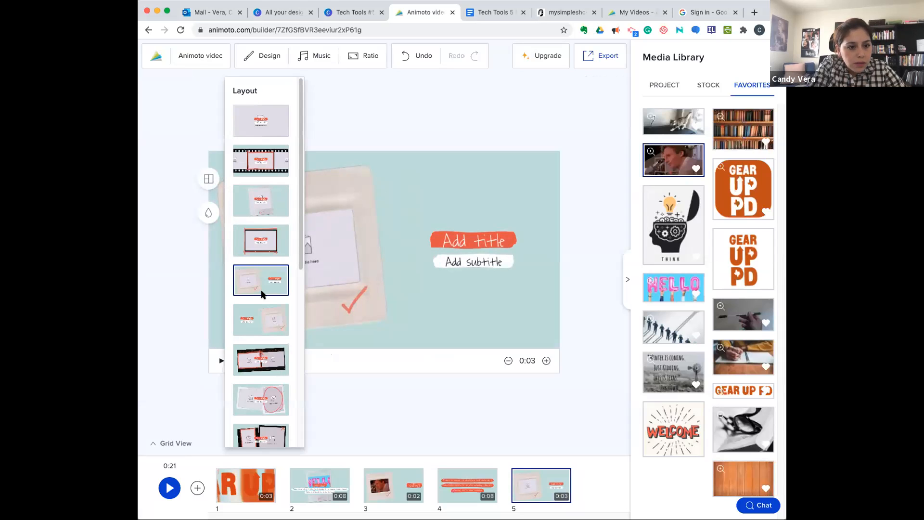
scroll(262, 293, down, 2)
scroll(262, 293, down, 2)
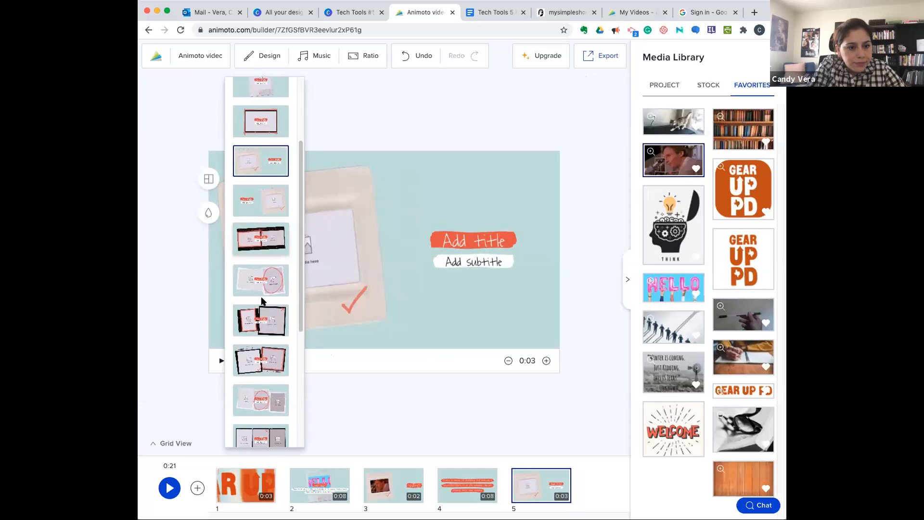
scroll(261, 293, up, 4)
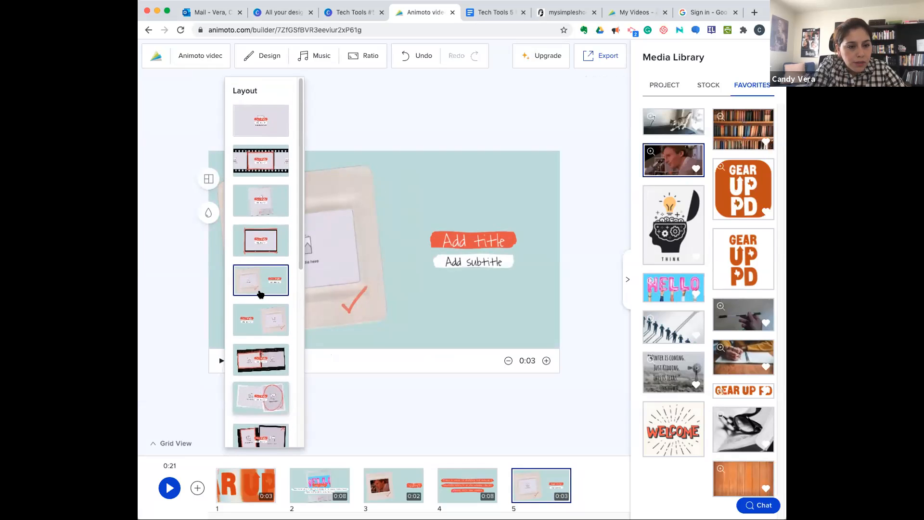
click(265, 129)
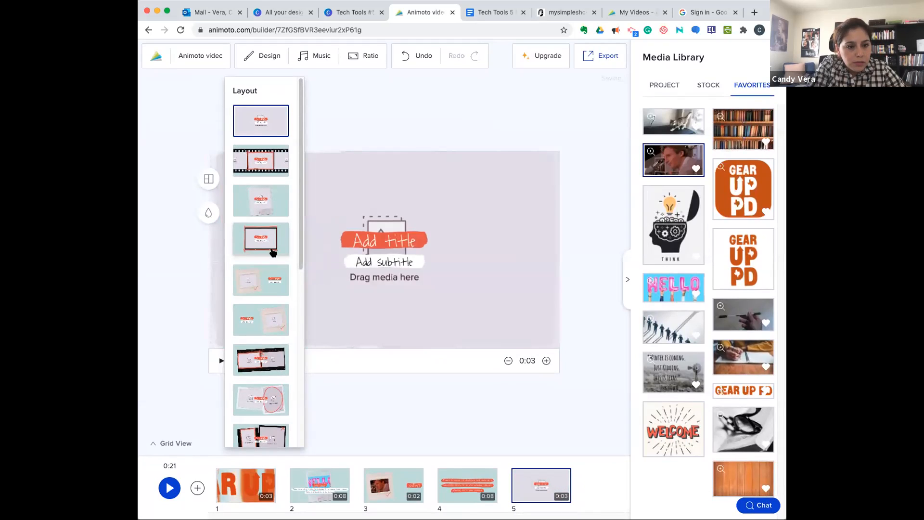
click(277, 201)
drag(398, 242, 495, 285)
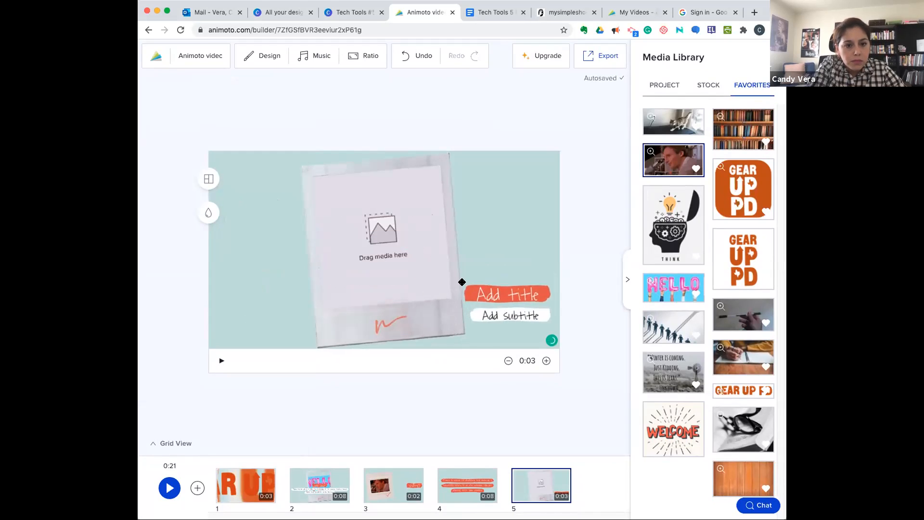
click(453, 272)
click(425, 281)
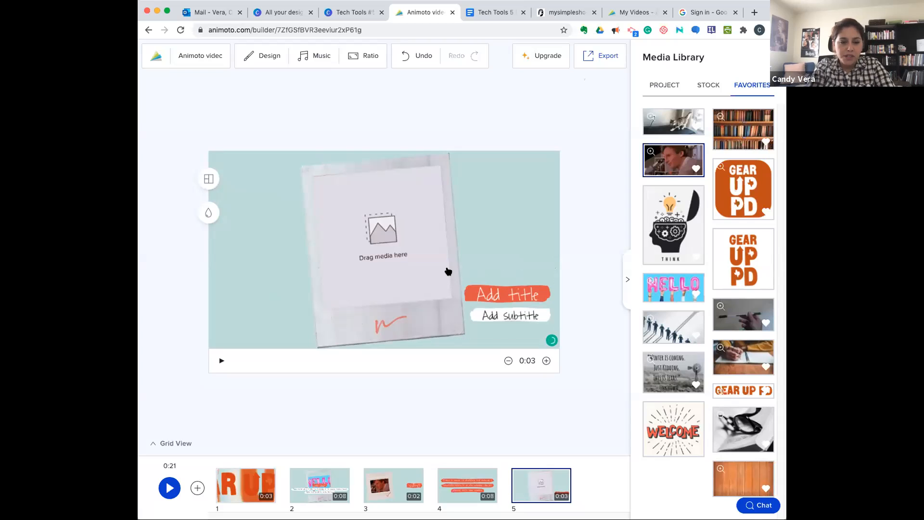
- Switch the fifth block to the layout with the frame left of the title and fill it with the favorites cat image
click(210, 184)
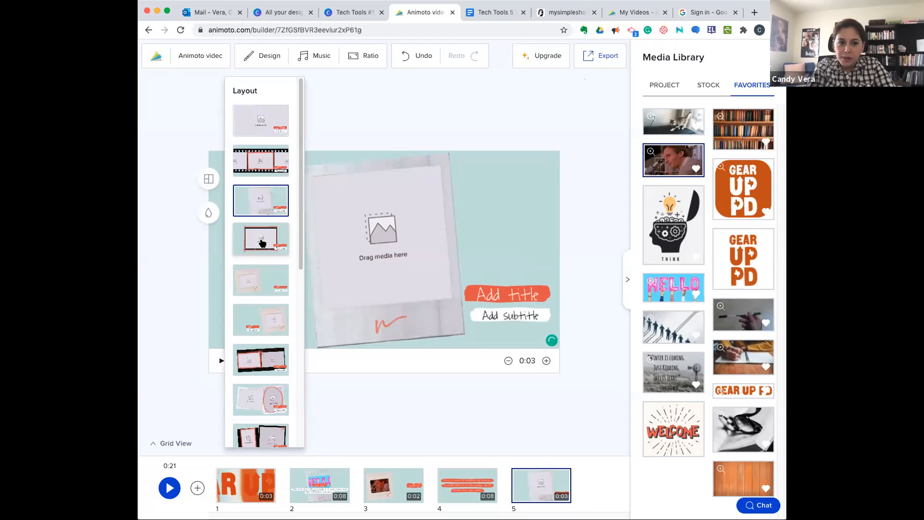
click(244, 277)
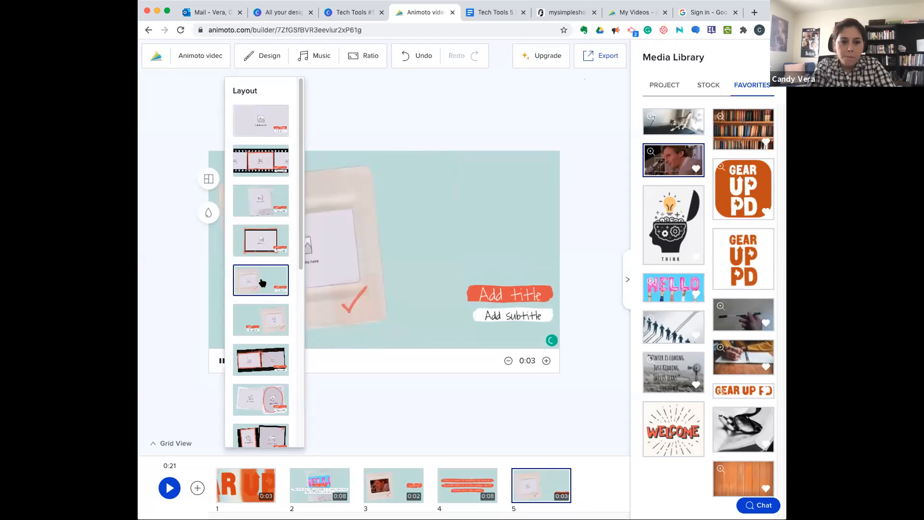
click(344, 249)
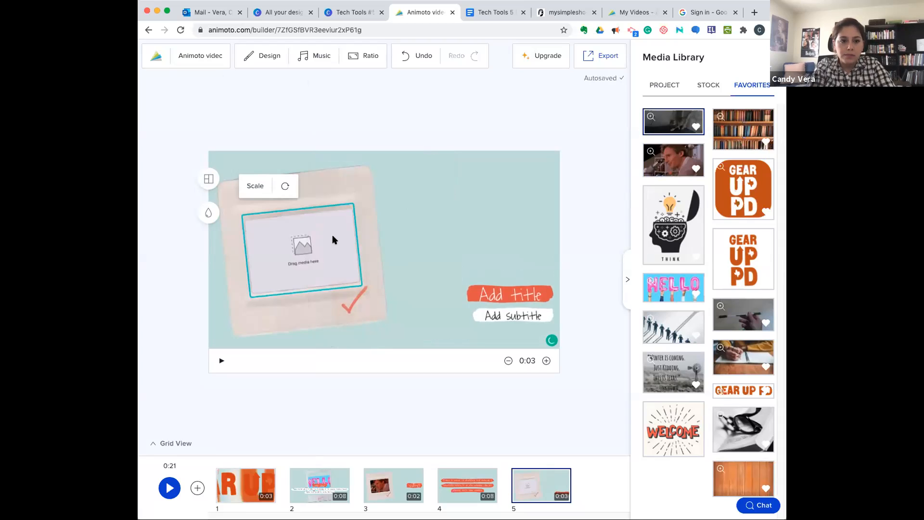
- Move the title up beside the cat picture and set it to "Before we begin, let's warm up with a review of our common literary theme."
drag(512, 300, 492, 240)
click(498, 240)
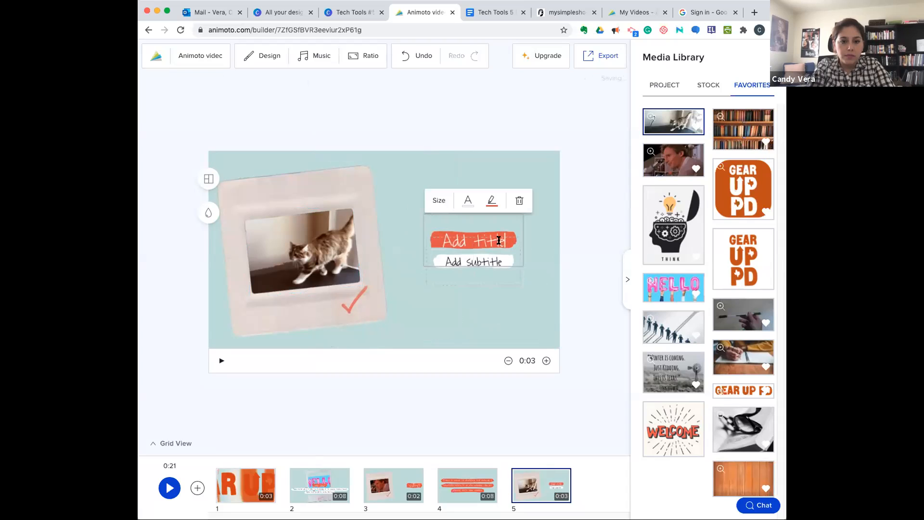
click(498, 240)
text(Before we begin, let's warm up with a review of our common literary theme.)
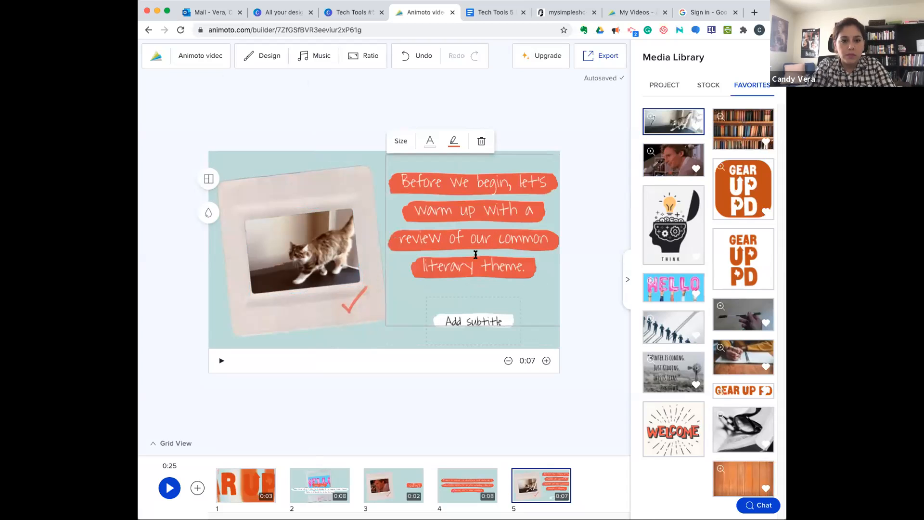
- Delete the fifth block's subtitle, slightly reduce the title's size and center it beside the cat picture
click(493, 320)
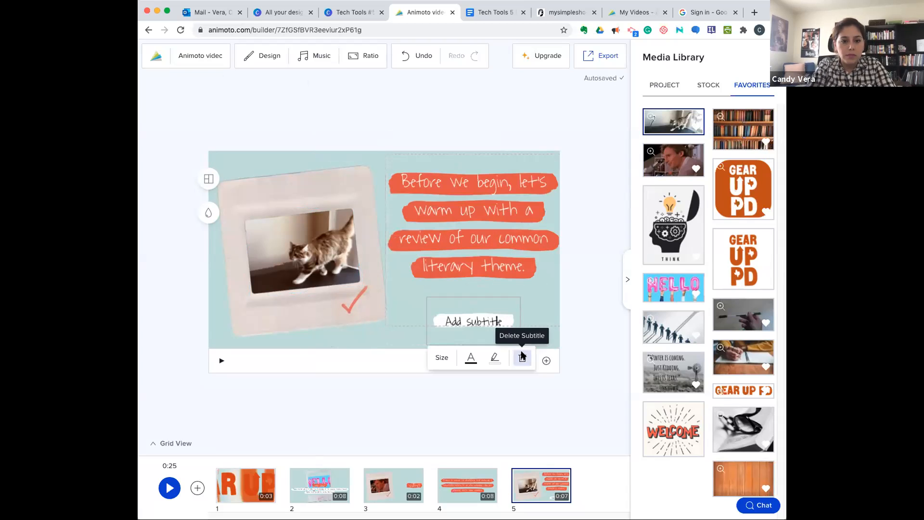
click(522, 356)
drag(493, 272, 489, 295)
click(493, 327)
click(501, 251)
click(406, 156)
drag(418, 130, 409, 129)
click(332, 338)
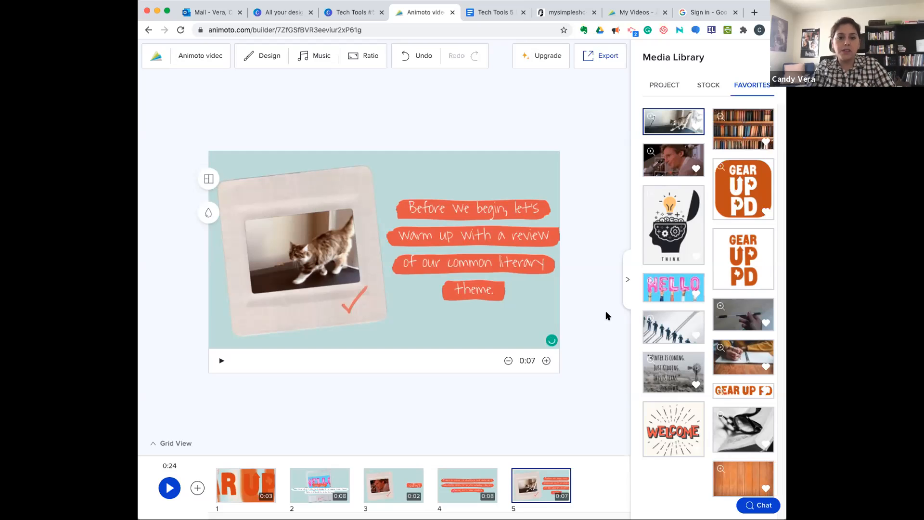
click(626, 281)
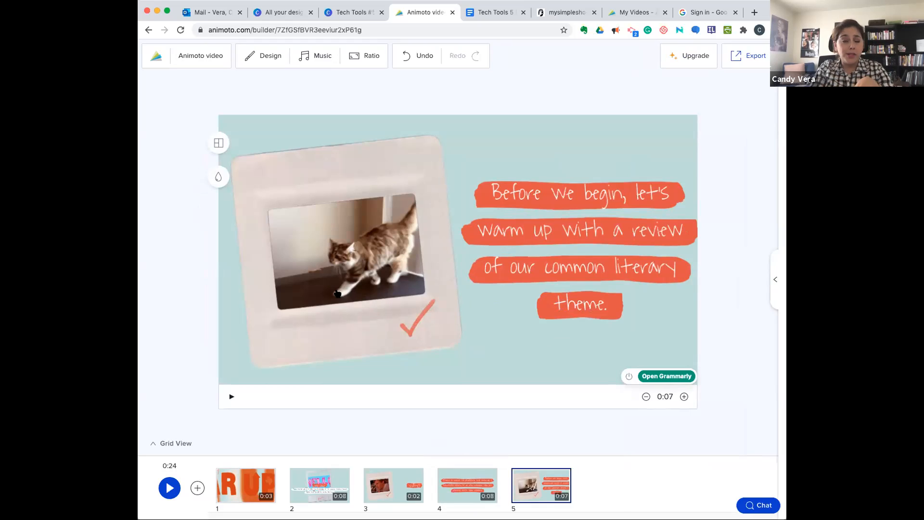
- Preview the Clean Cut and Popular Chic themes on the video, then reapply the Smooth Sailing theme
click(261, 64)
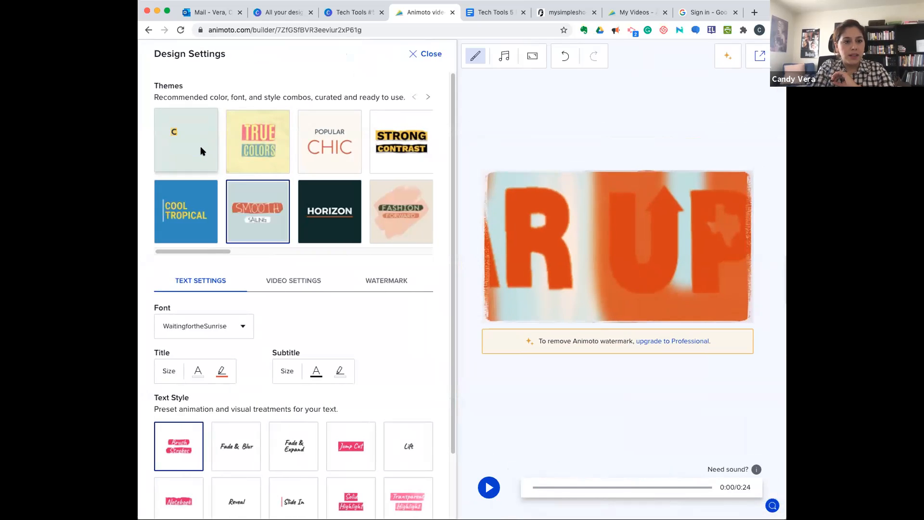
click(201, 151)
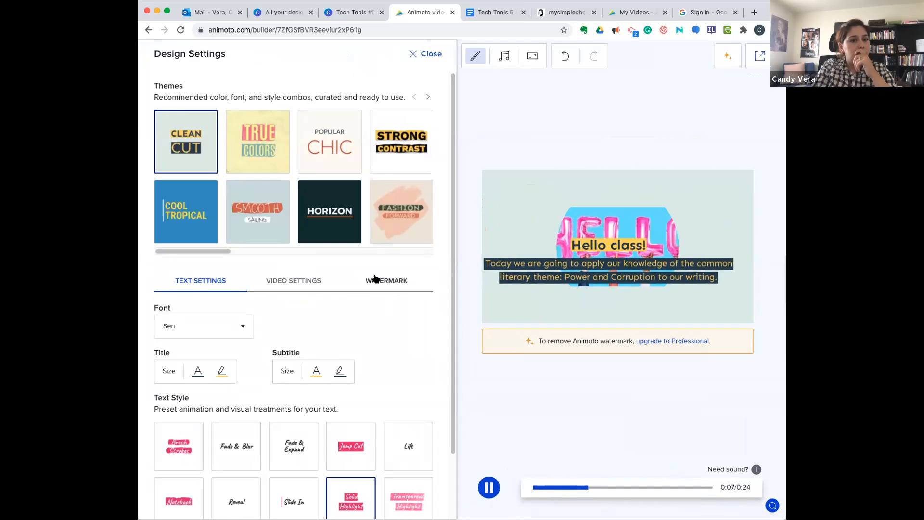
click(338, 163)
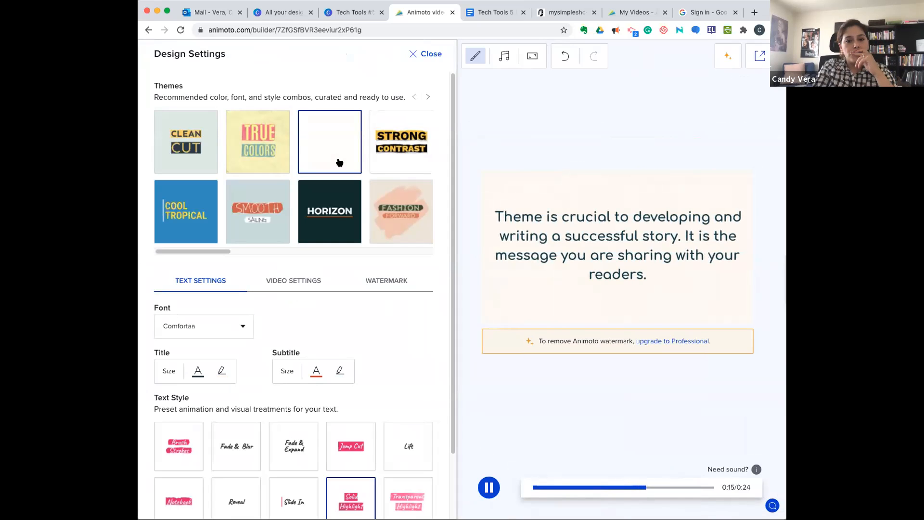
click(487, 489)
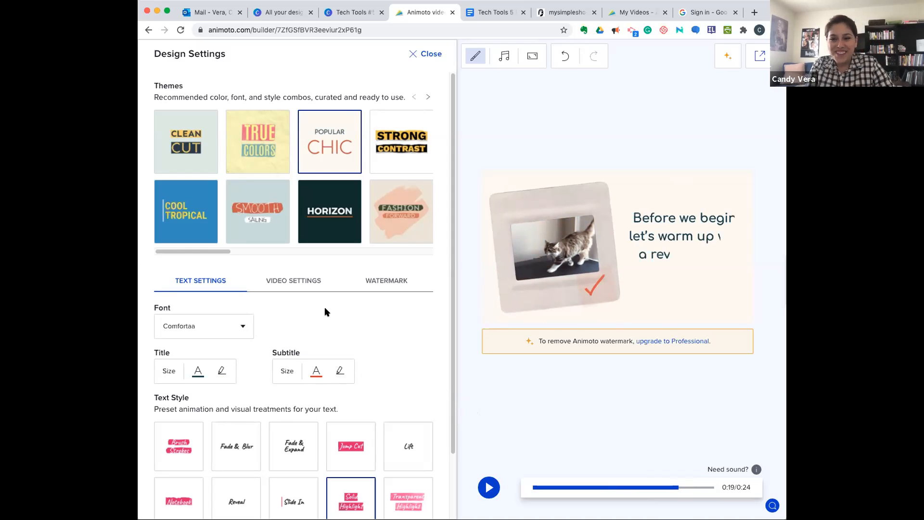
click(257, 221)
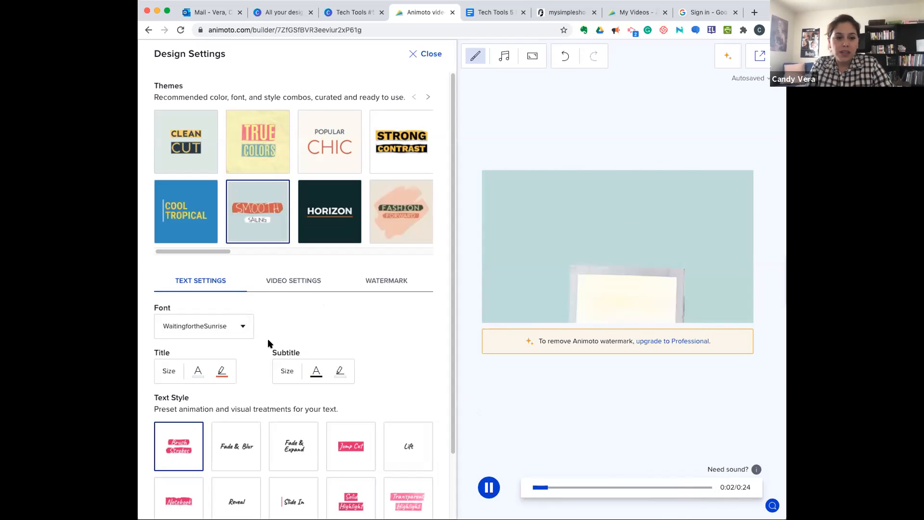
- Look through the fonts available in the video's text settings without picking one
scroll(268, 343, down, 3)
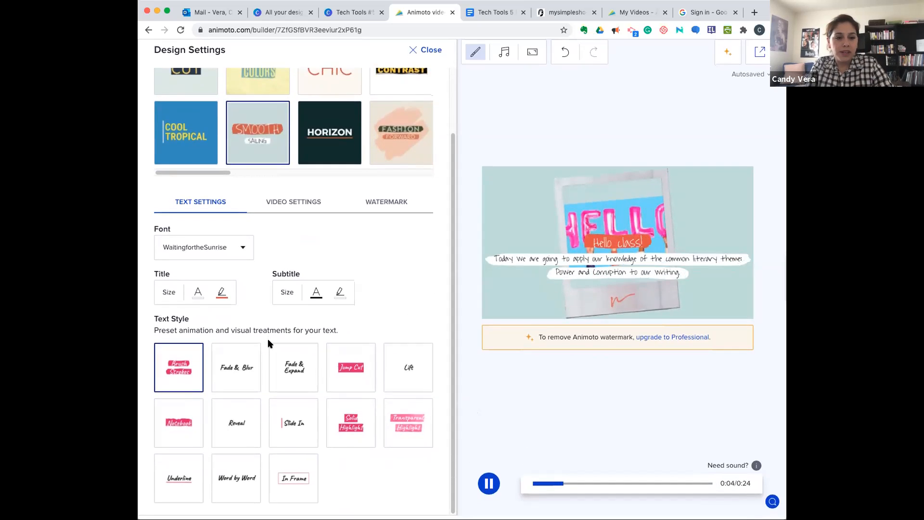
click(242, 254)
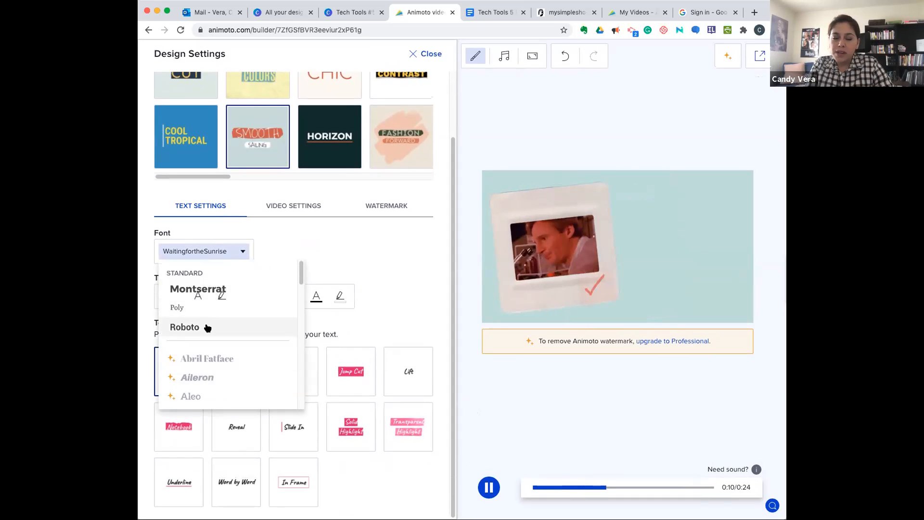
scroll(201, 377, down, 5)
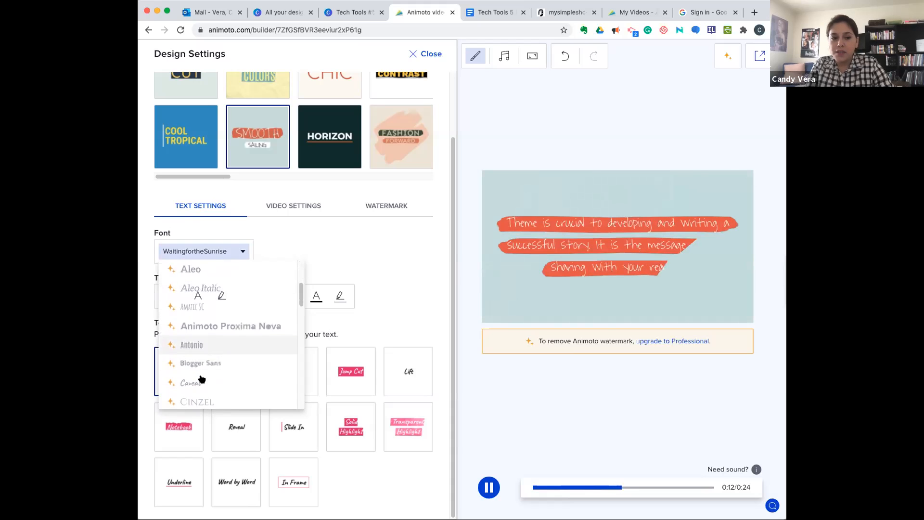
scroll(199, 378, down, 10)
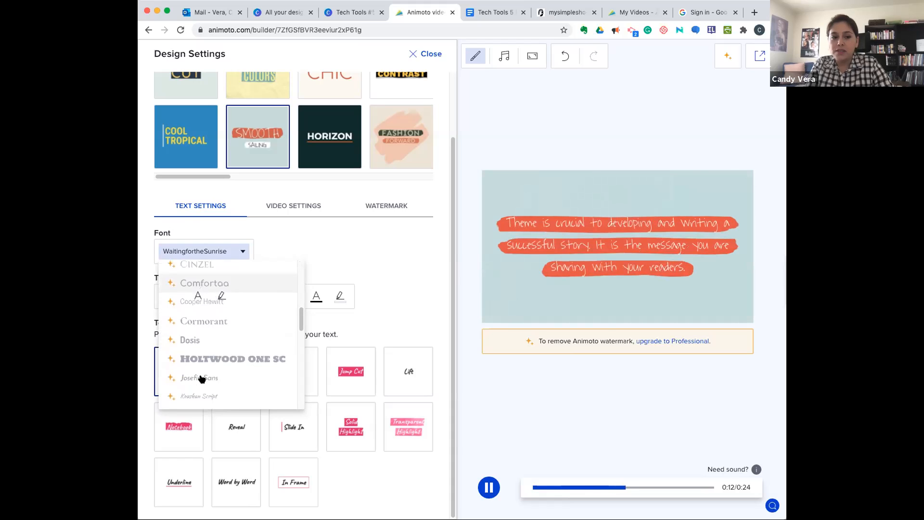
click(245, 252)
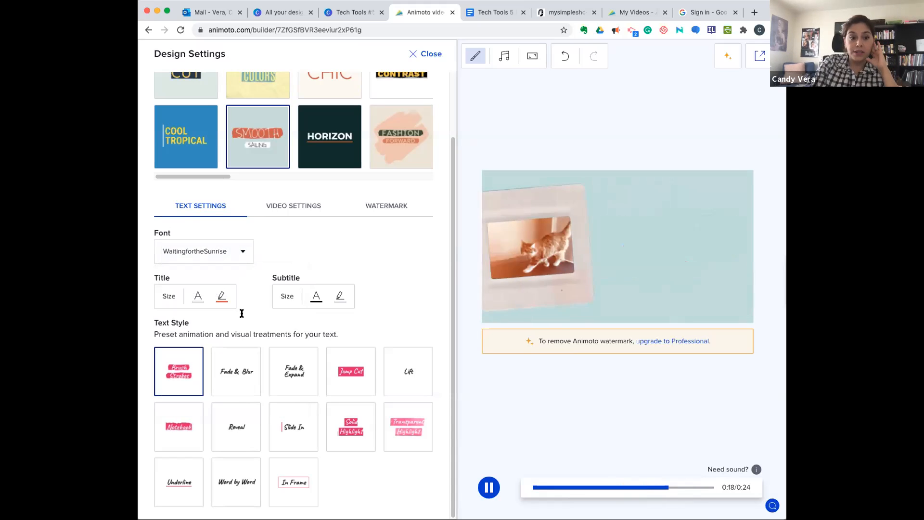
- Try the Fade & Blur text style on the video, return to Brush Strokes and close the design settings
click(229, 378)
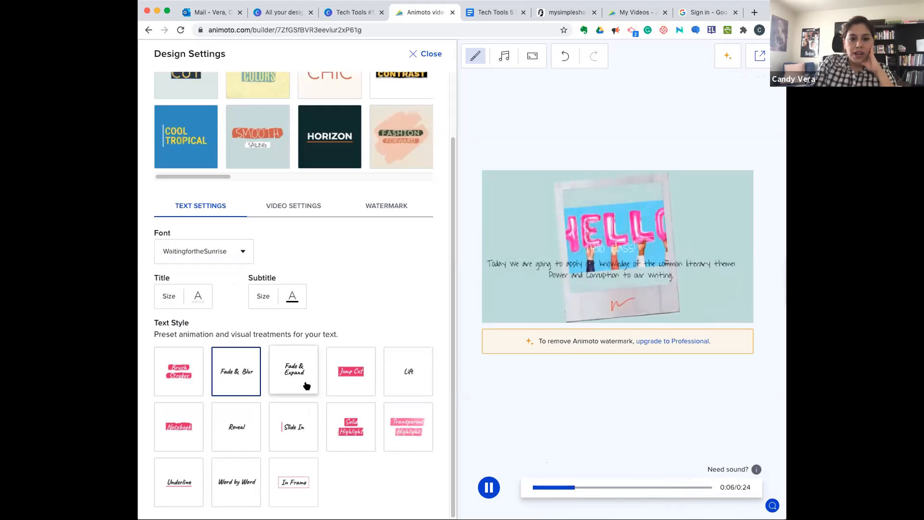
click(196, 381)
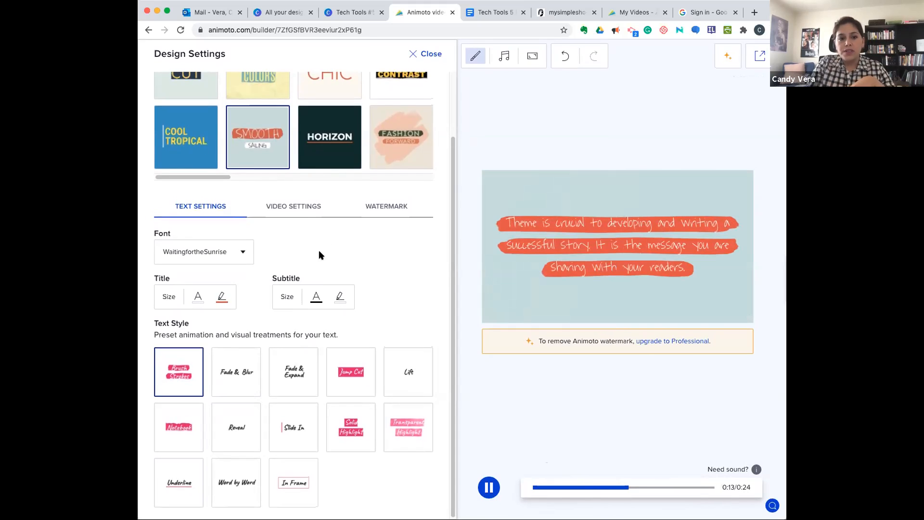
scroll(320, 254, up, 2)
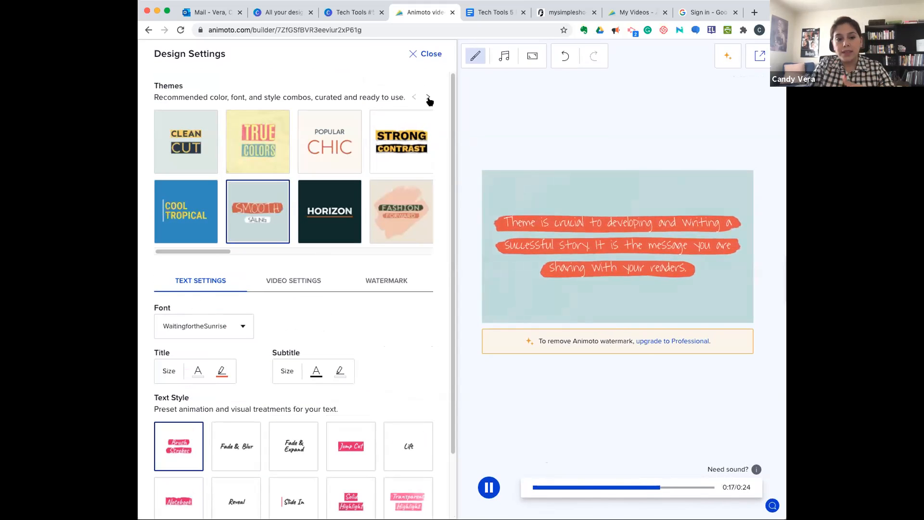
click(429, 54)
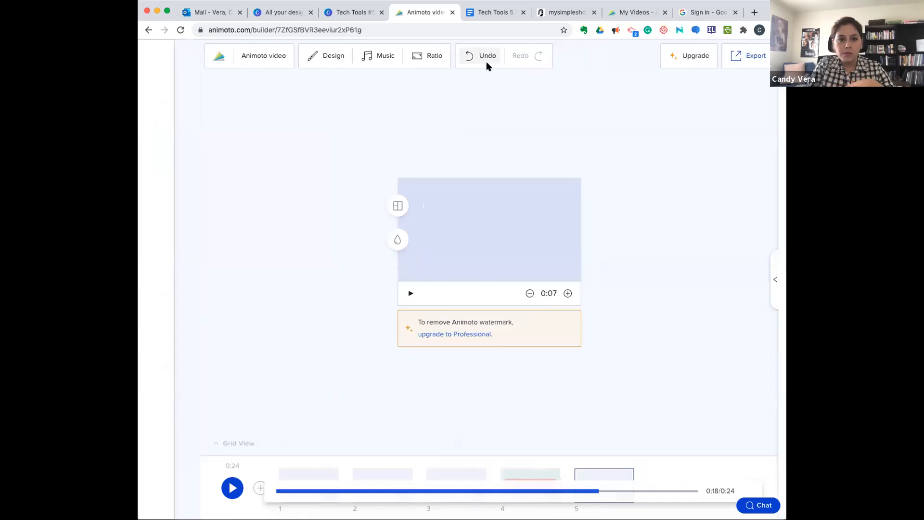
- Sample the Block Party track among the music library's Calm songs and remove the applied Sunshine song from the video
click(313, 59)
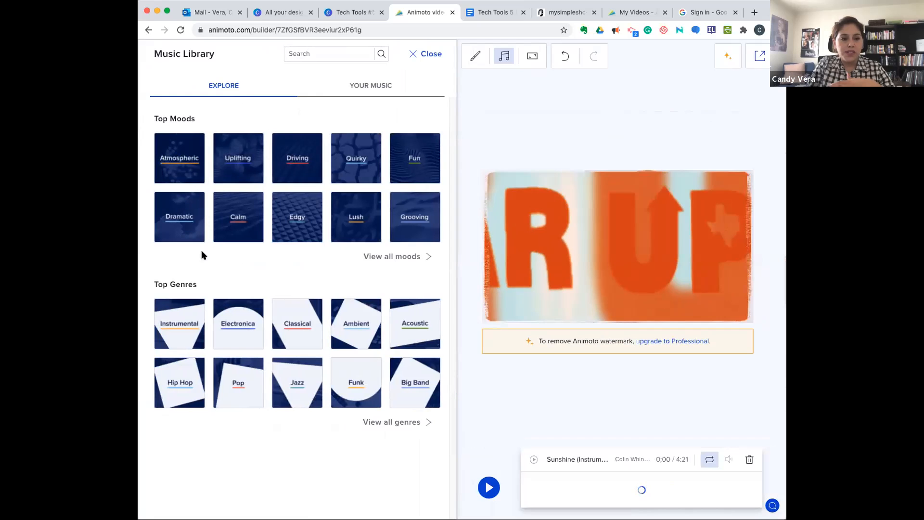
click(244, 215)
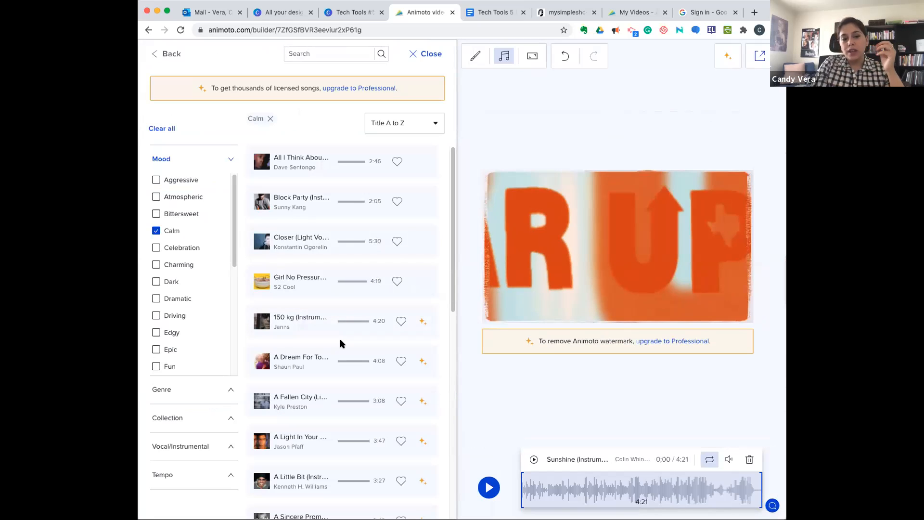
scroll(340, 343, down, 8)
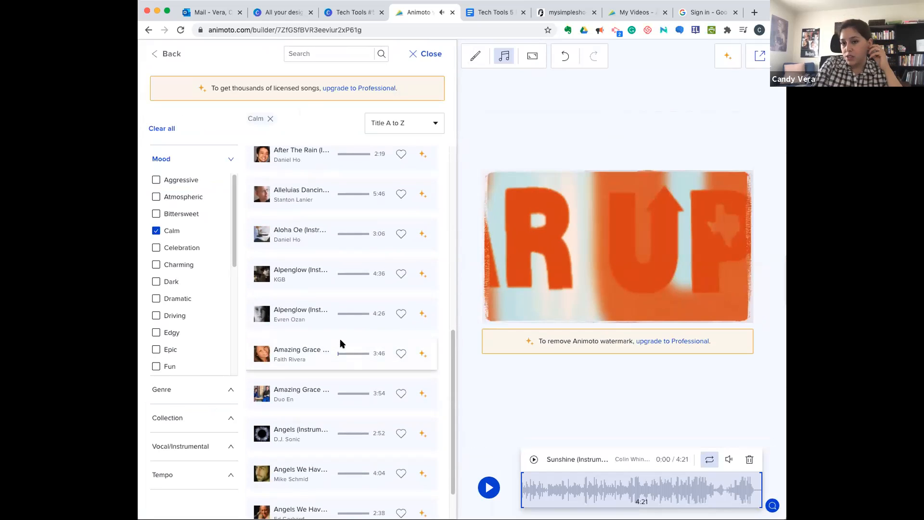
scroll(276, 328, up, 5)
scroll(276, 328, up, 5)
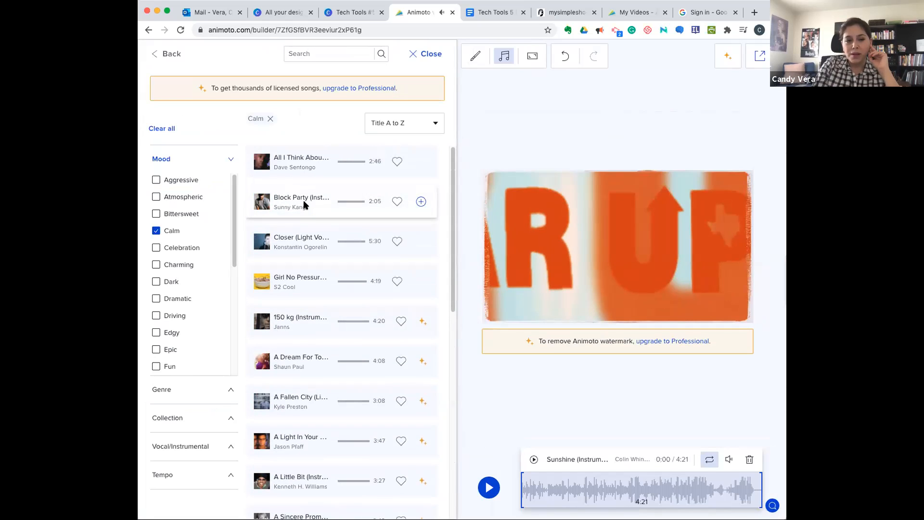
click(304, 207)
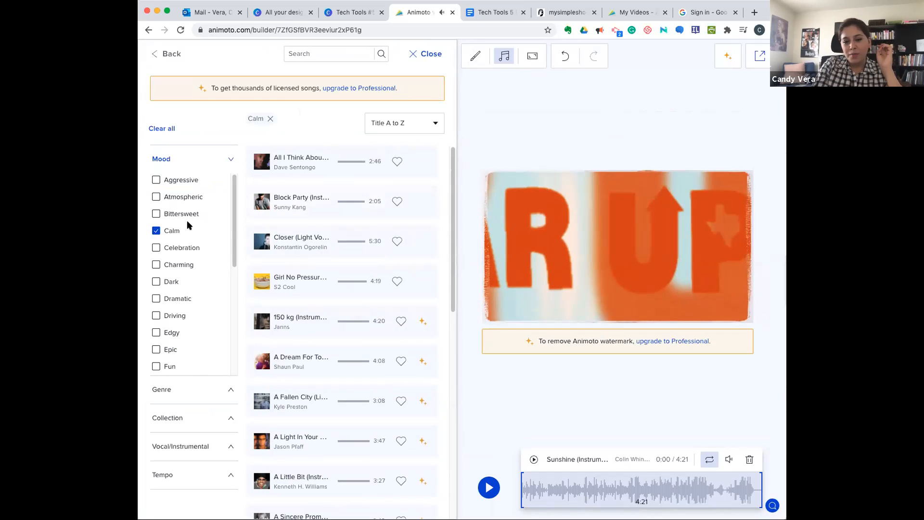
click(749, 459)
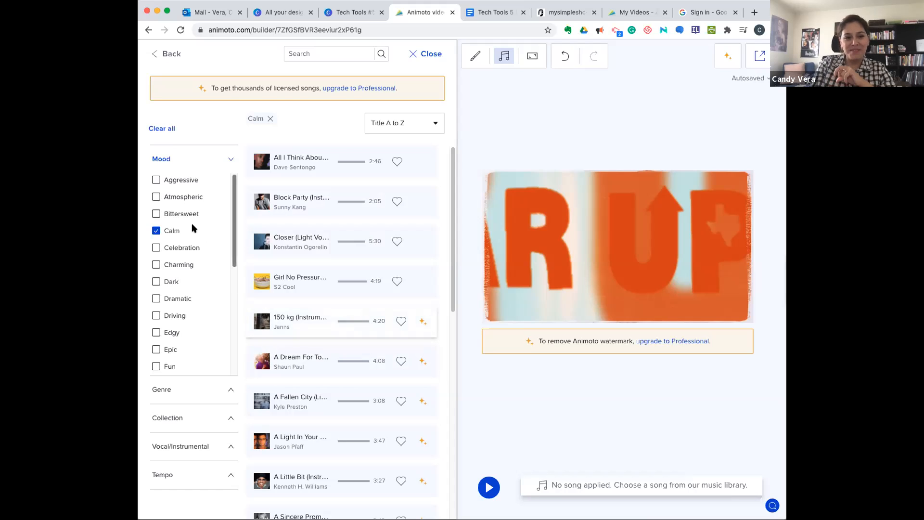
- Explore the music library's Mood and Vocal/Instrumental filters, briefly toggling Aggressive, and close the library
click(157, 180)
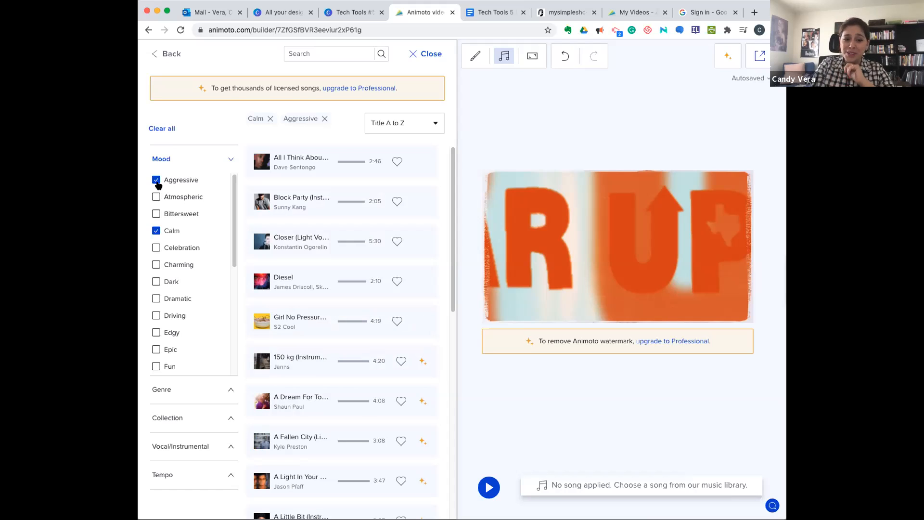
click(157, 182)
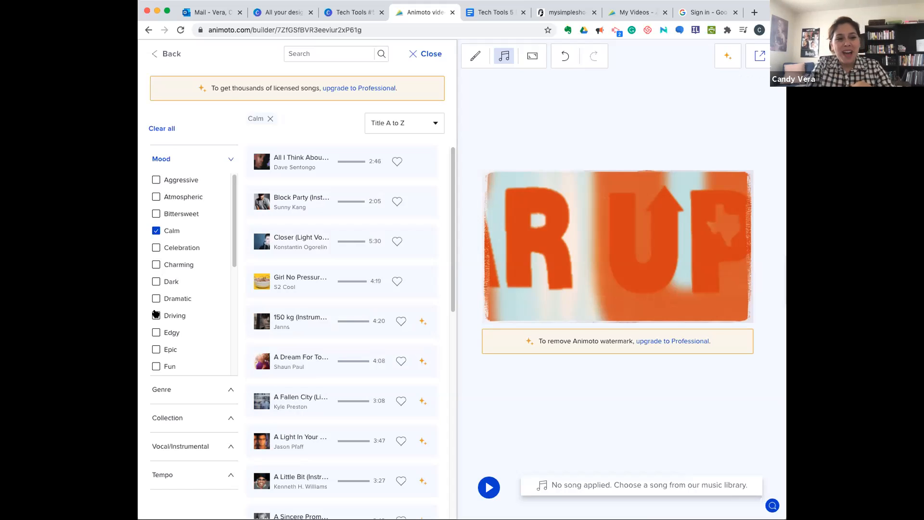
scroll(158, 353, down, 4)
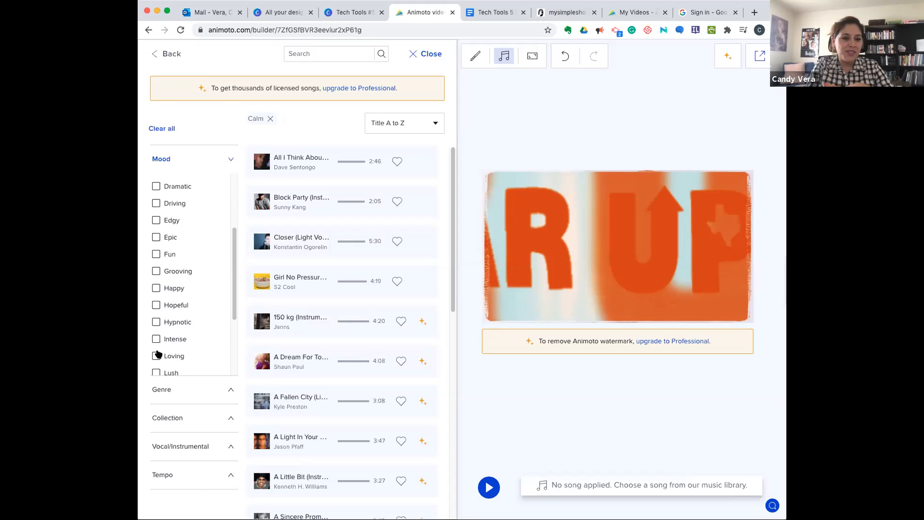
scroll(157, 354, down, 1)
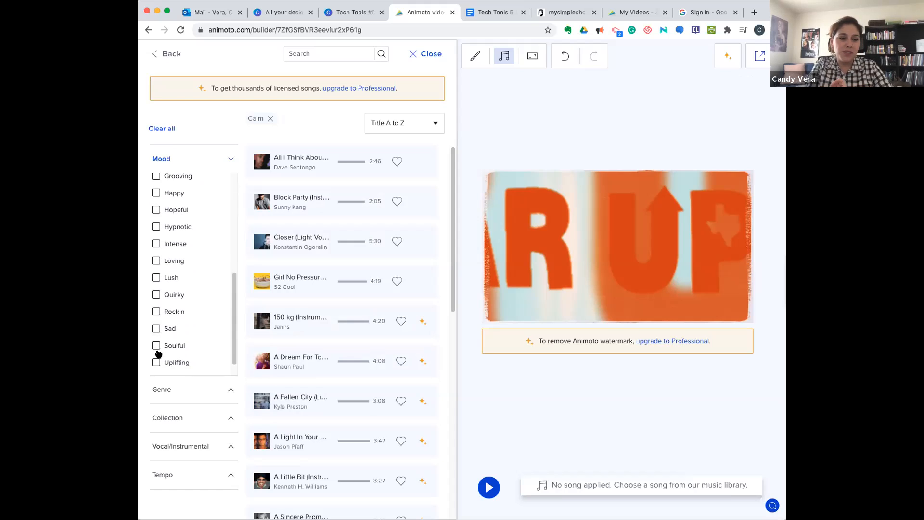
click(192, 448)
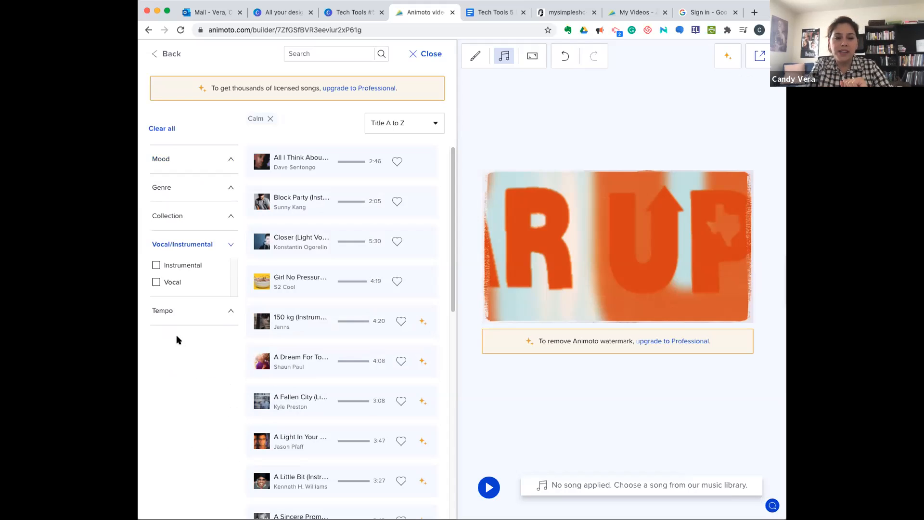
click(426, 52)
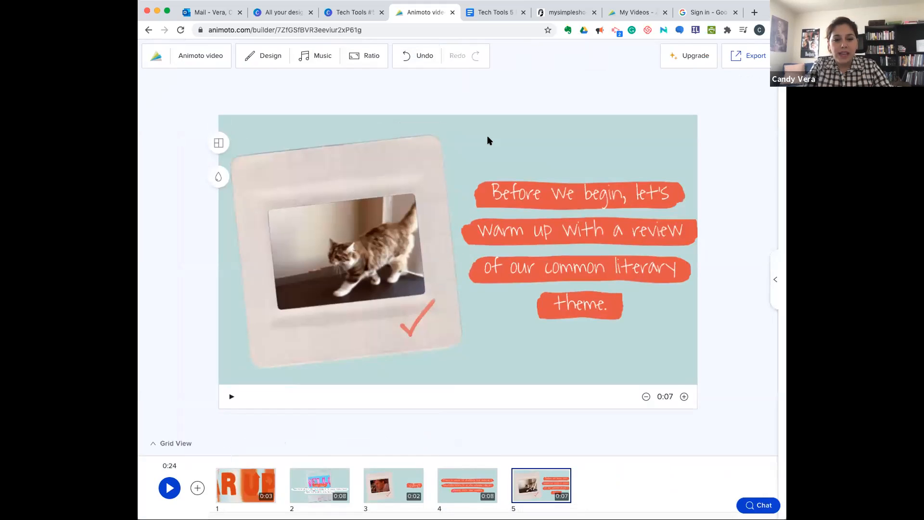
- View the video's export options for downloading and sharing, and return to the editor
click(755, 57)
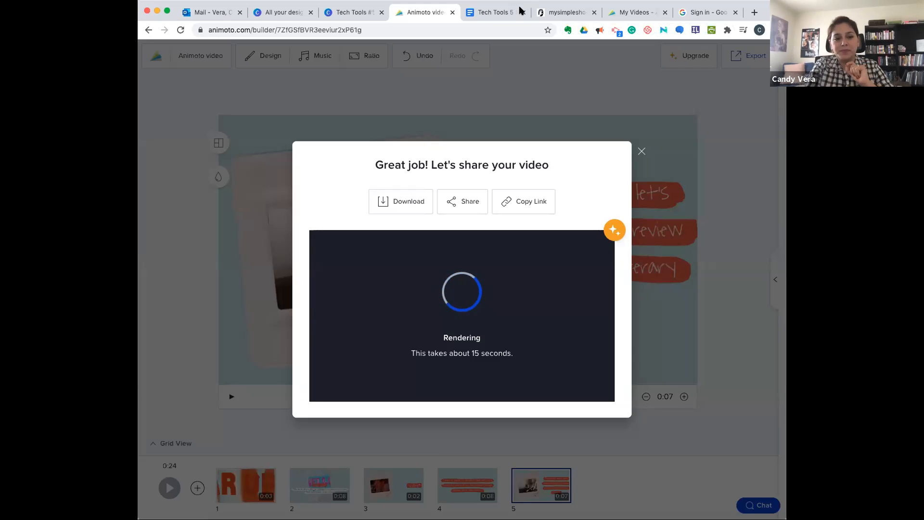
click(641, 151)
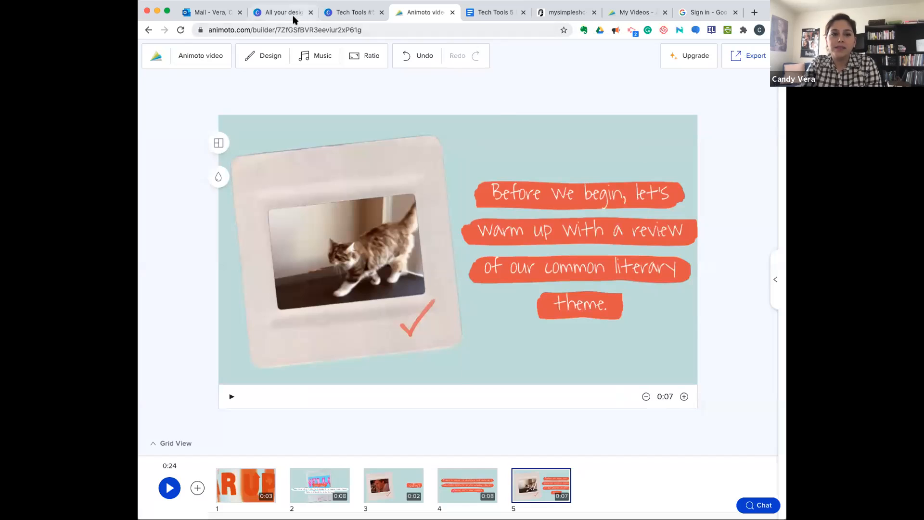
- Switch to the Tech Tools presentation in Canva and advance to the slide about using video tools in education
click(351, 13)
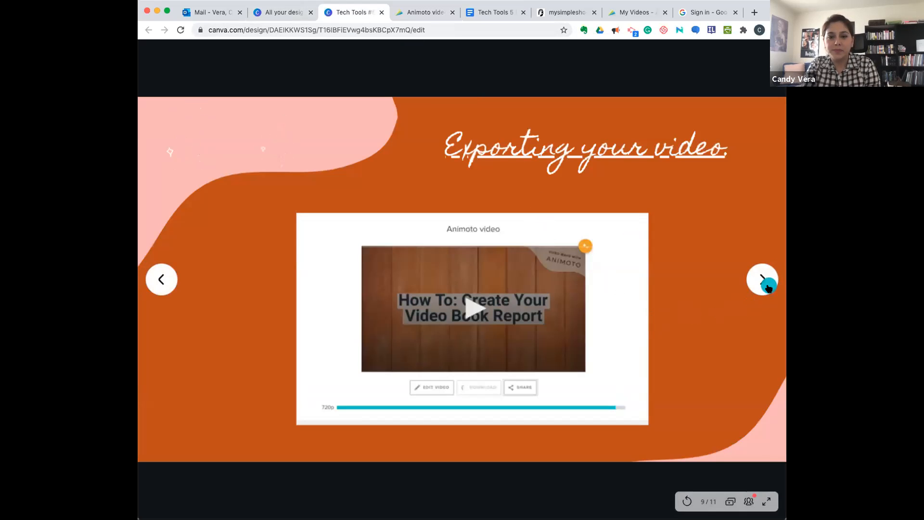
click(766, 283)
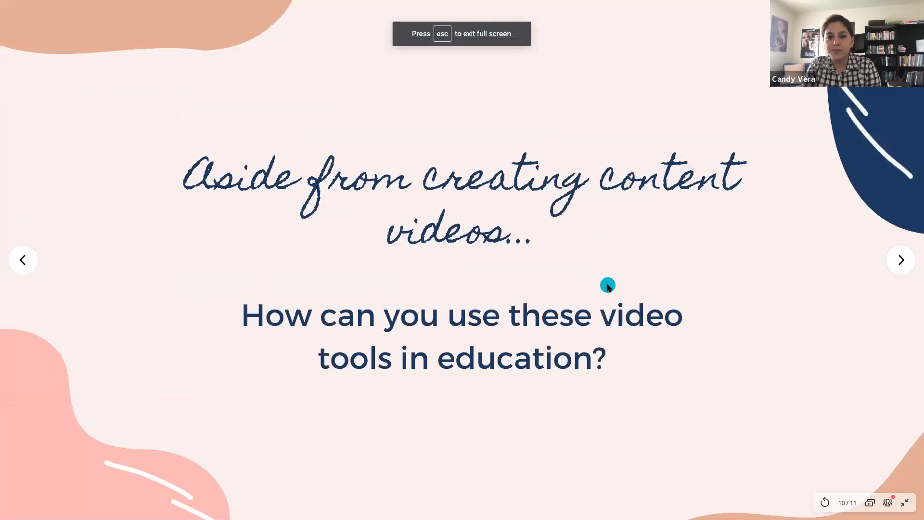